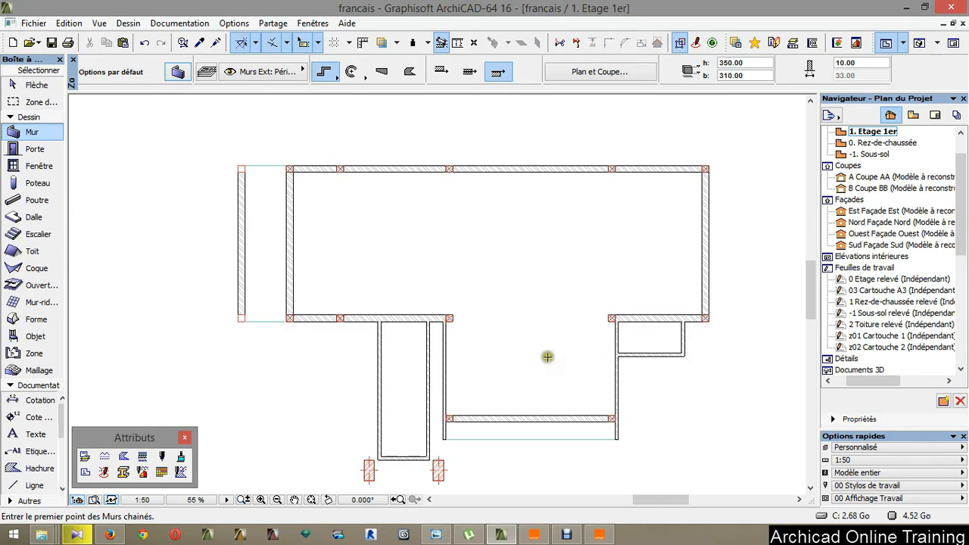
In the default settings of door Porte 16, disable the Cadre ext and Cadre int frame options
click(30, 151)
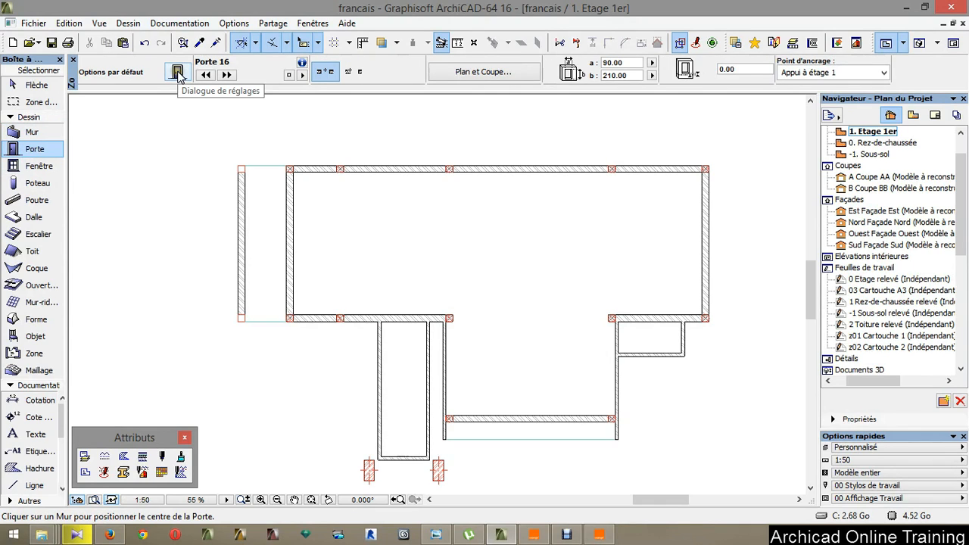
key(ctrl+t)
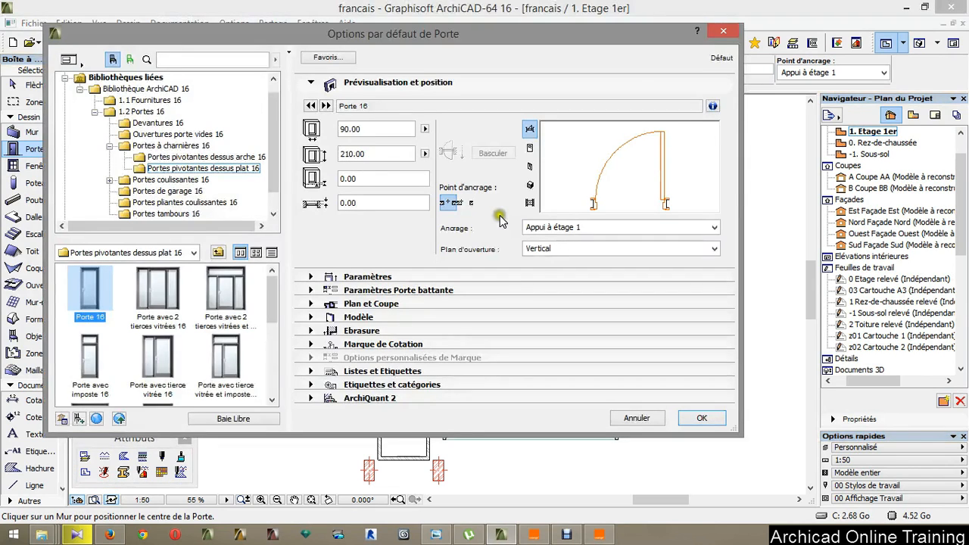
click(311, 290)
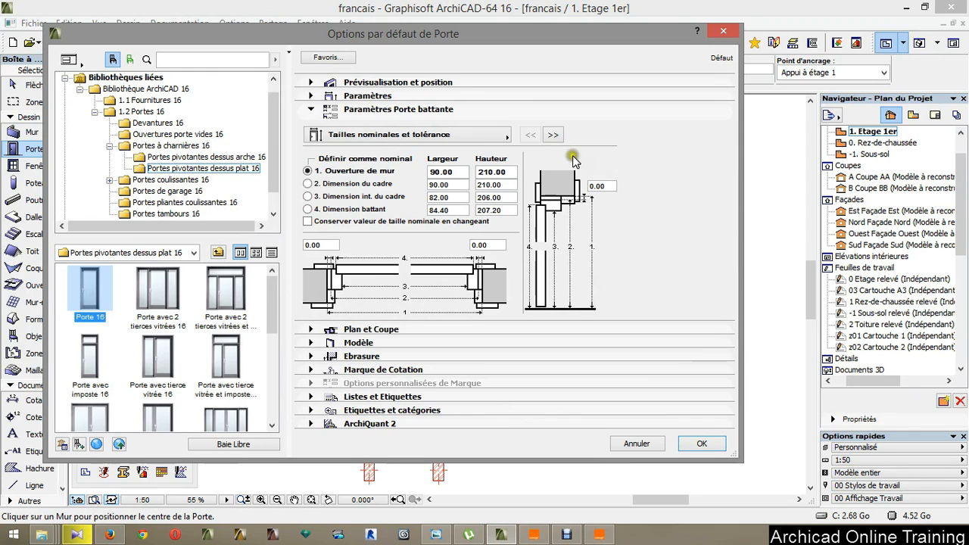
click(508, 136)
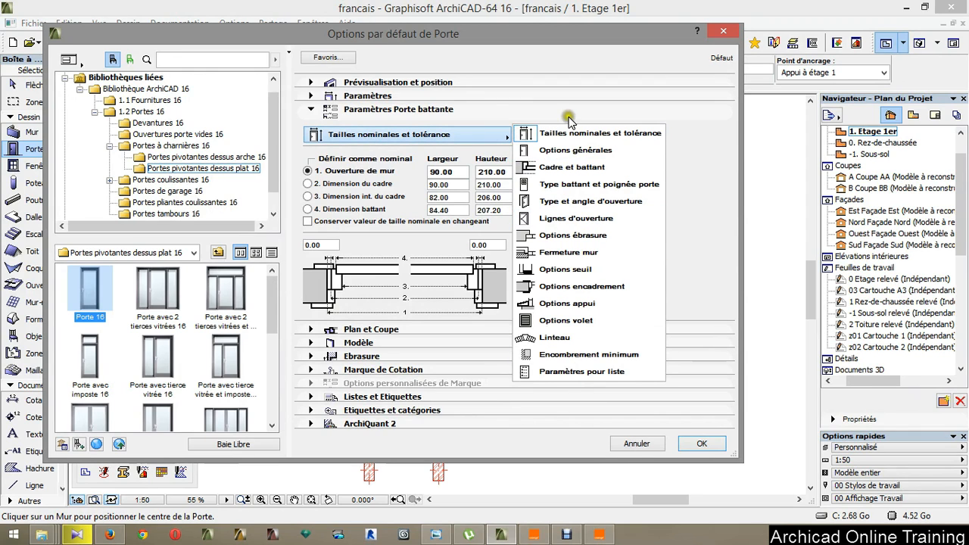
click(692, 159)
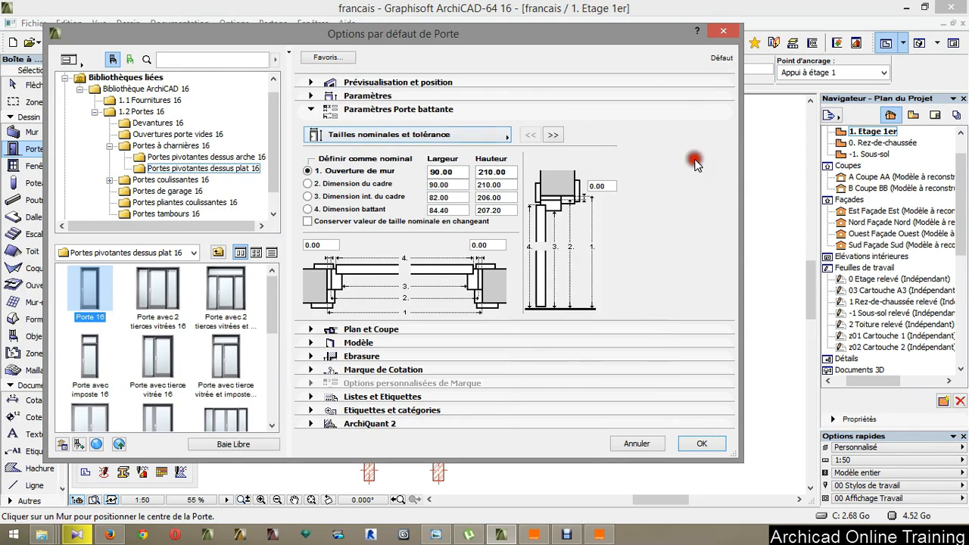
click(553, 136)
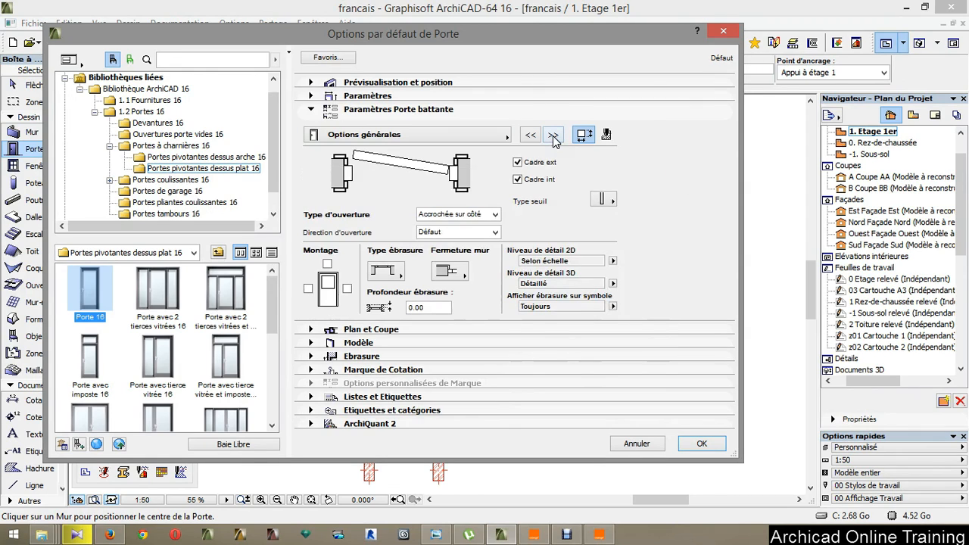
click(517, 162)
click(517, 179)
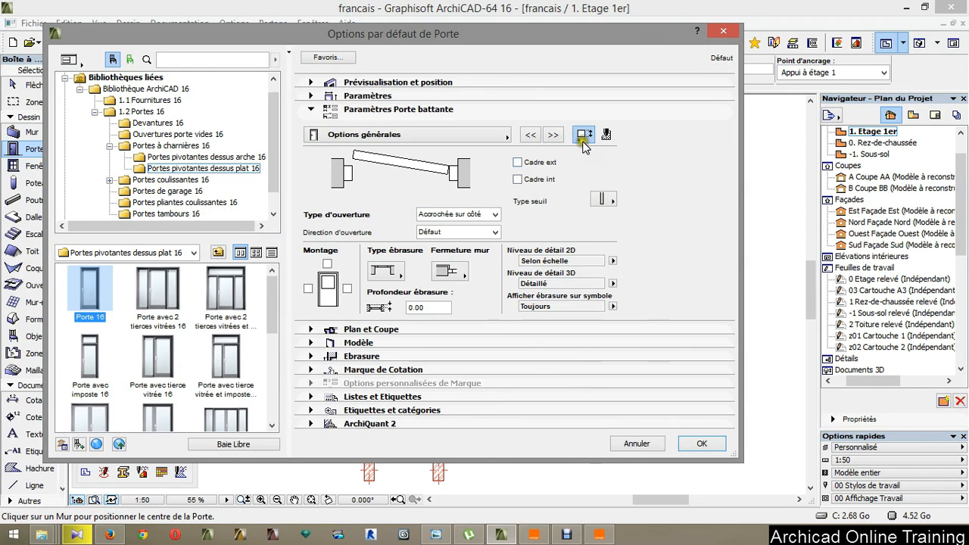
Fit the door leaf with the round knob Poignée 3, keeping the current leaf style
click(552, 136)
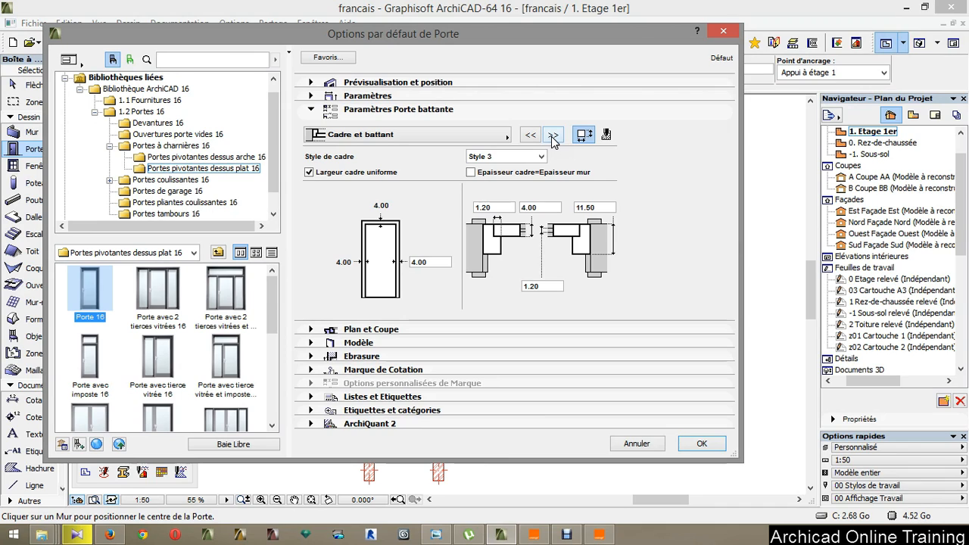
click(553, 136)
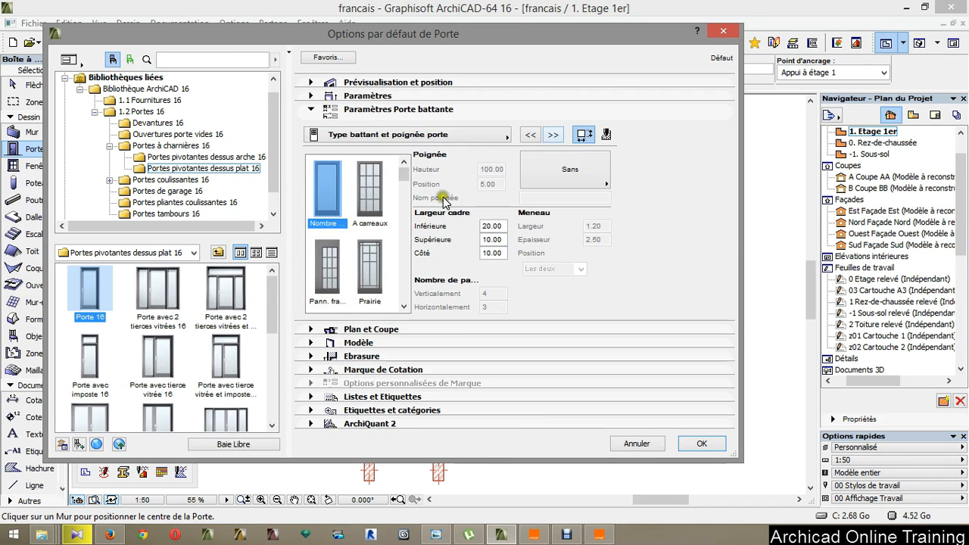
drag(401, 178, 406, 201)
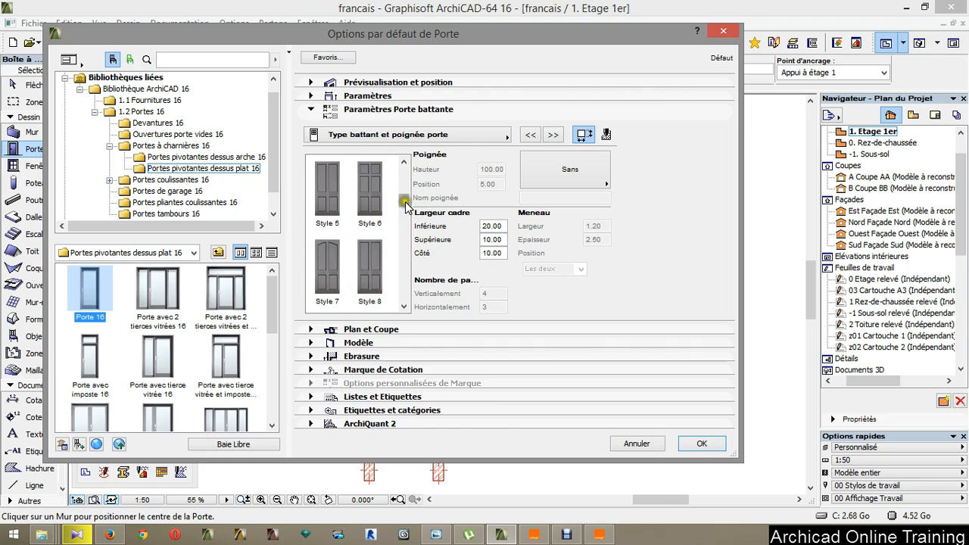
drag(405, 199, 401, 168)
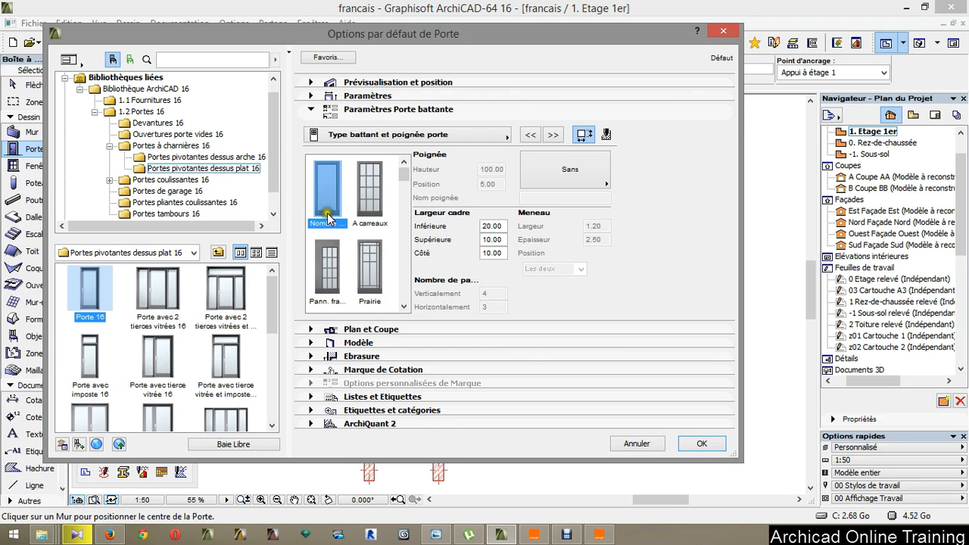
click(570, 172)
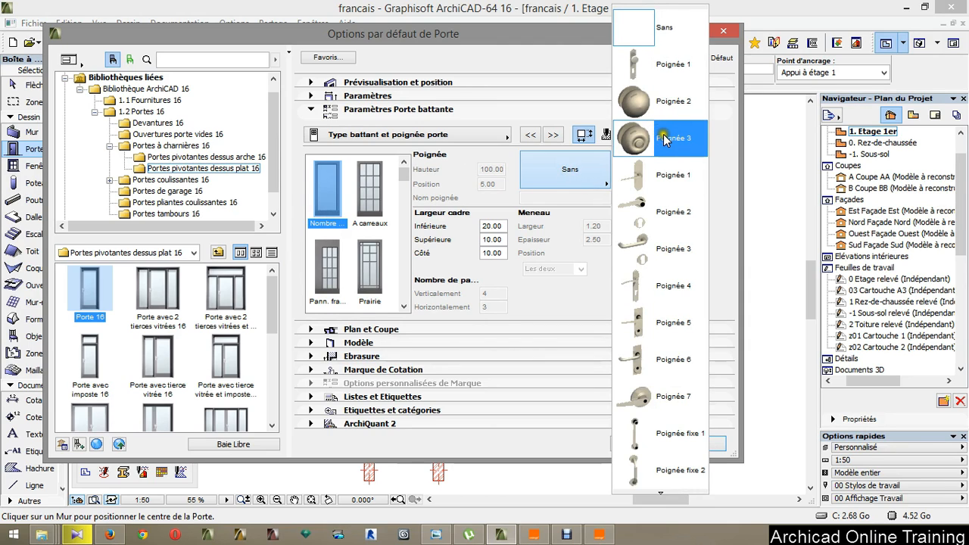
click(663, 138)
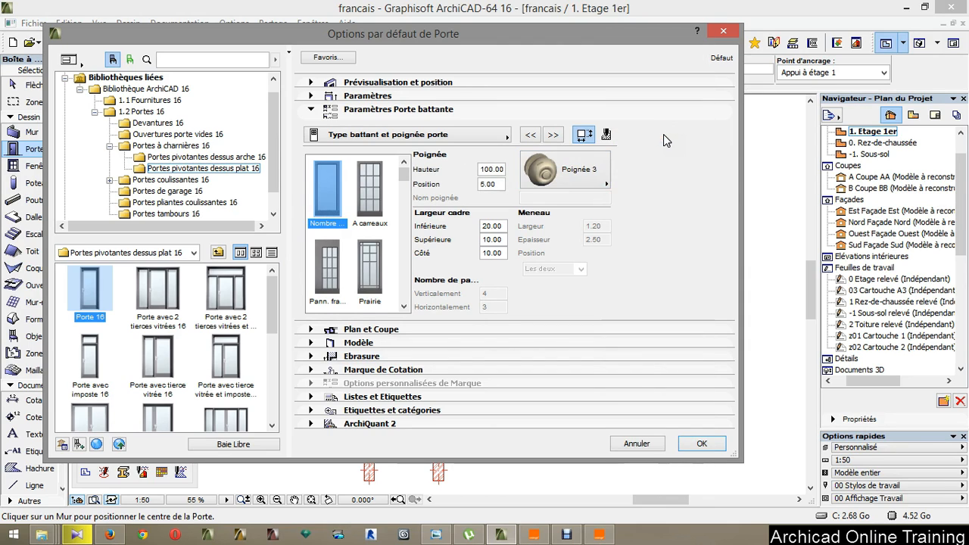
Review the remaining swing door settings pages, from opening type and angle through to the list parameters
click(554, 135)
click(554, 135)
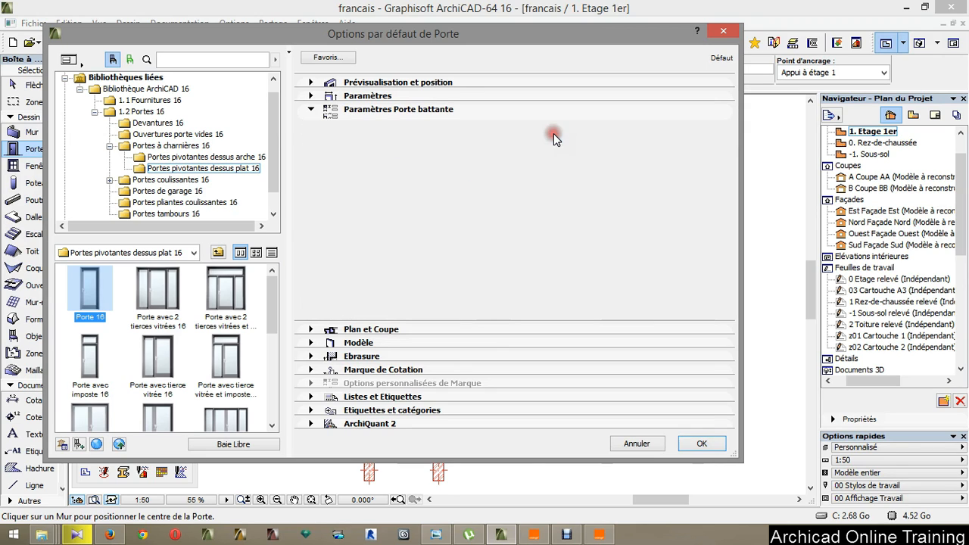
click(553, 135)
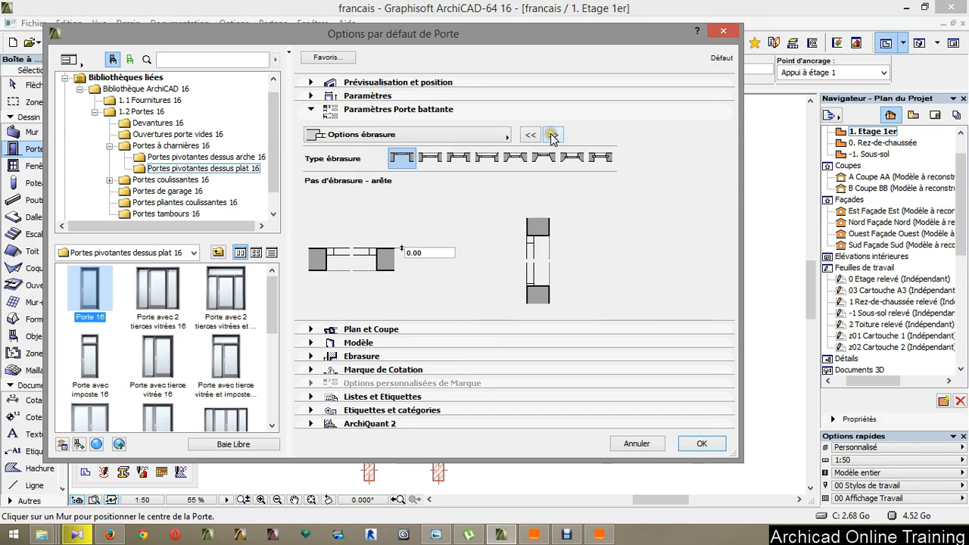
click(553, 135)
click(556, 136)
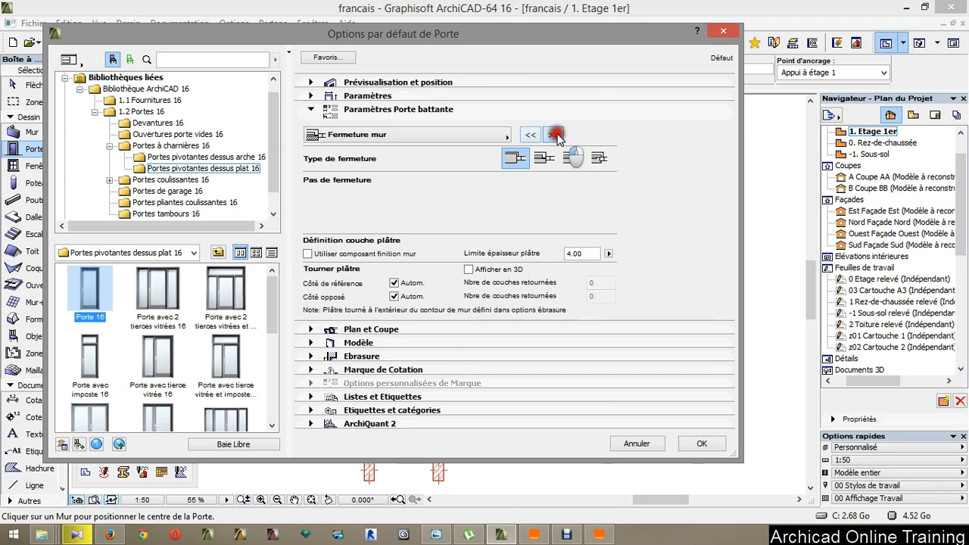
click(555, 135)
click(555, 135)
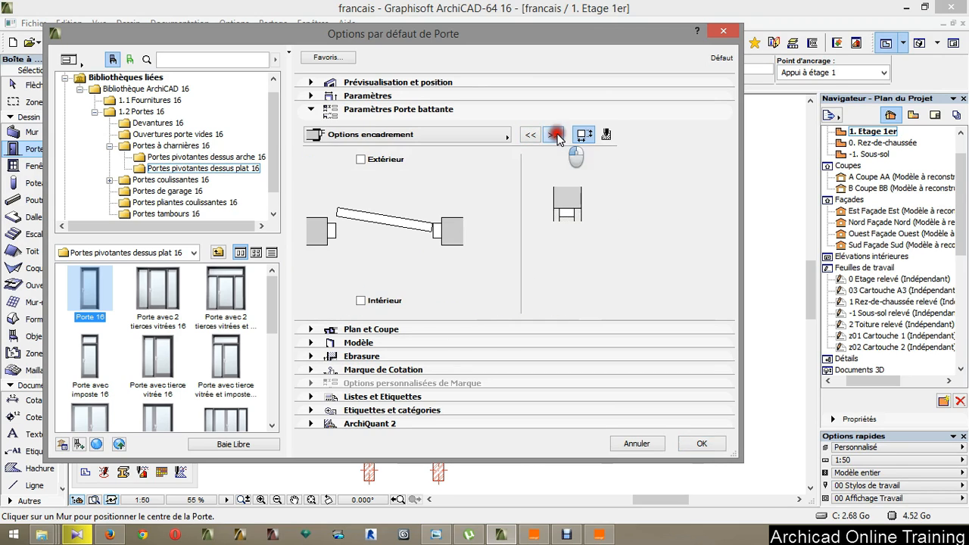
click(555, 135)
click(555, 135)
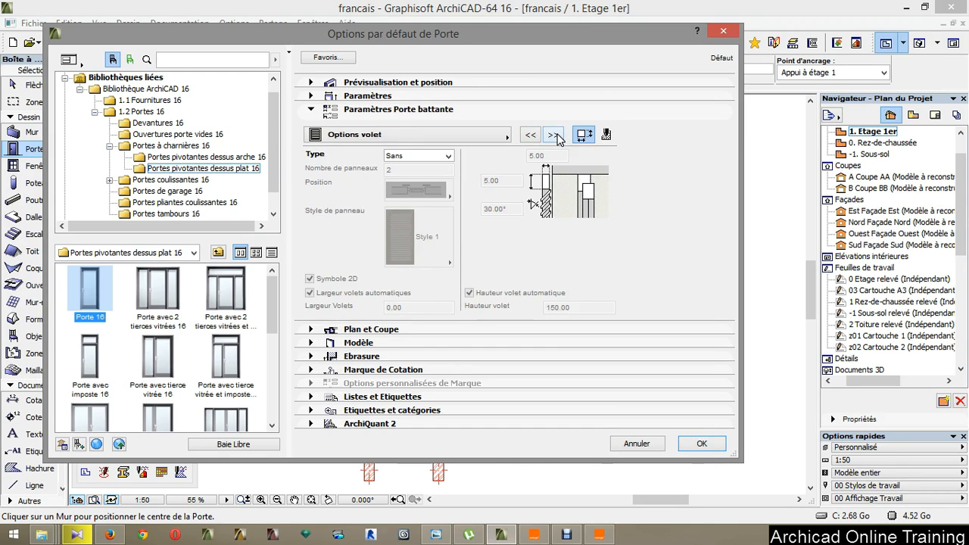
click(555, 134)
click(555, 134)
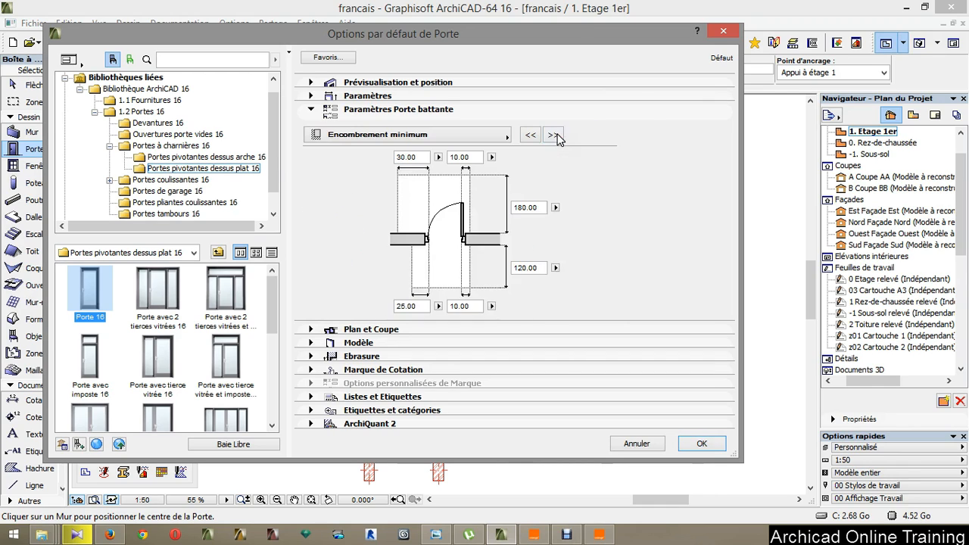
click(555, 135)
click(554, 135)
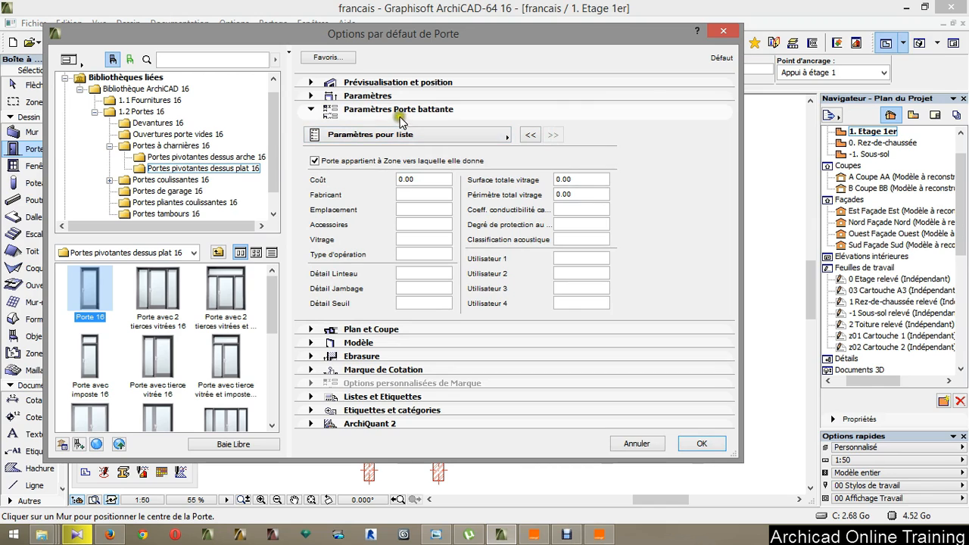
Set the door's exterior and interior frame materials to Peinture-06
click(310, 95)
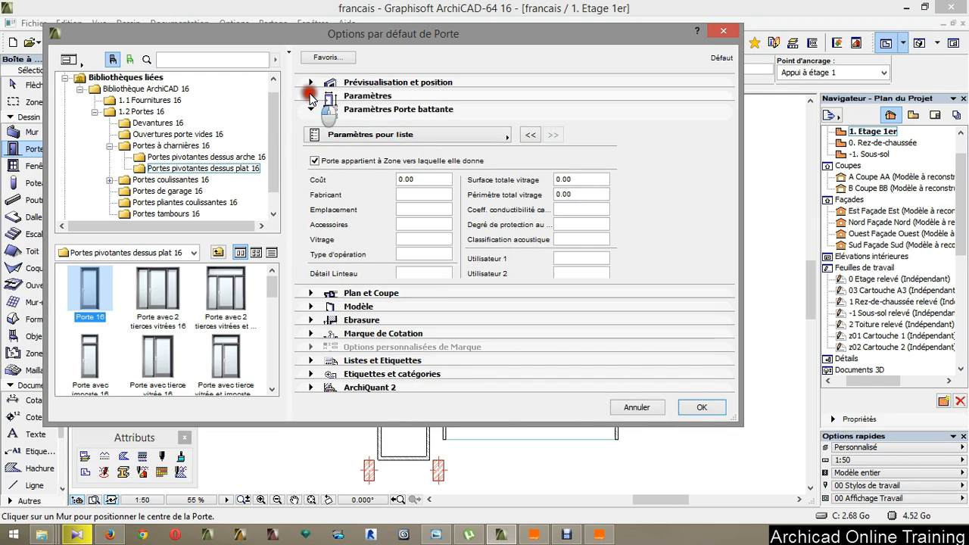
drag(716, 133, 722, 193)
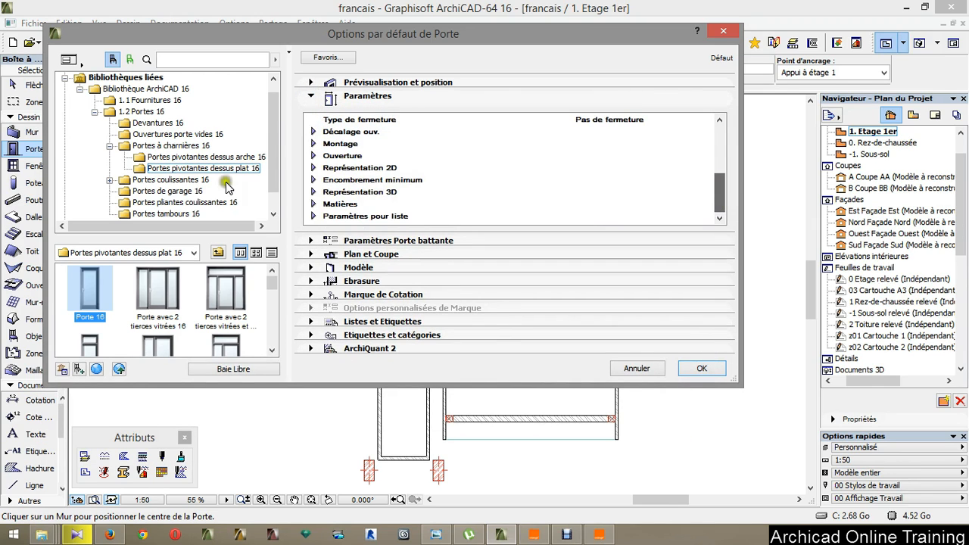
click(313, 204)
scroll(489, 219, down, 2)
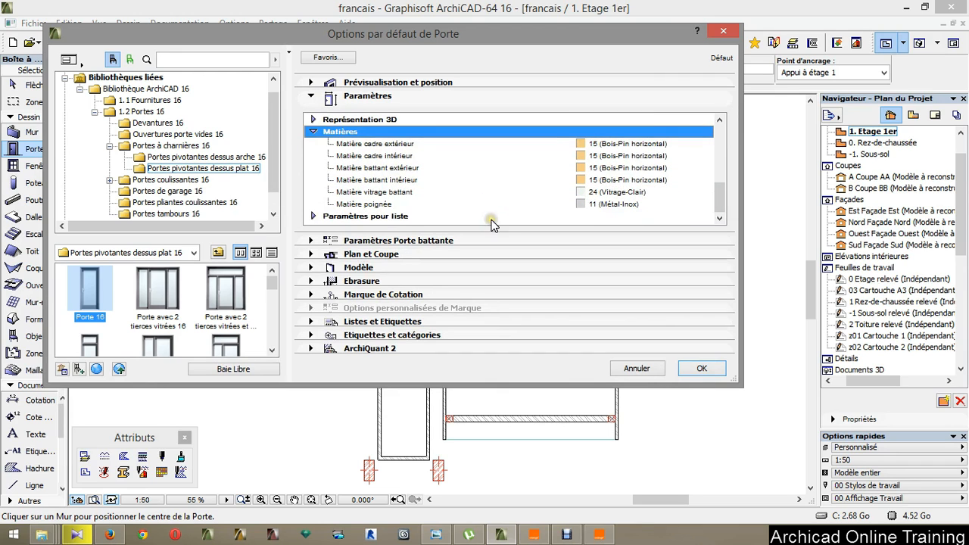
click(660, 144)
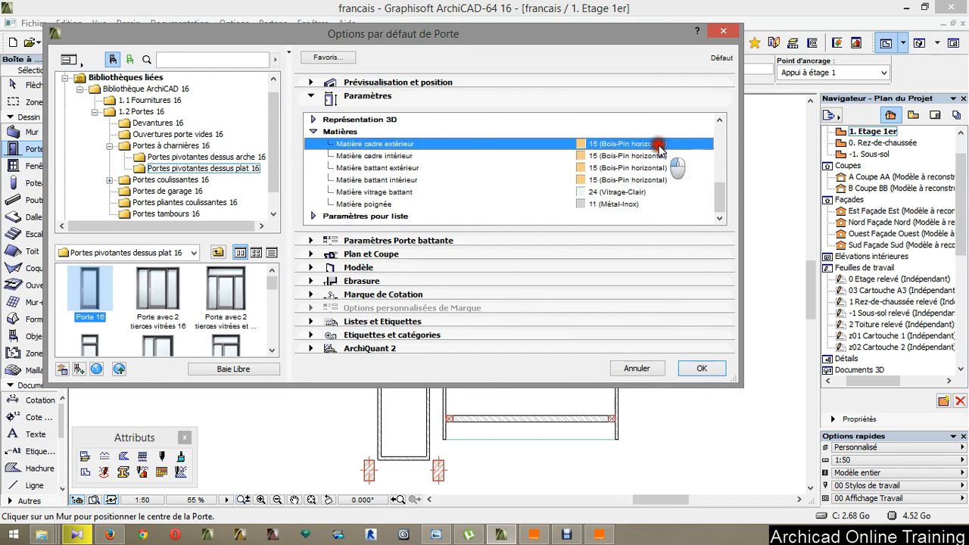
click(707, 143)
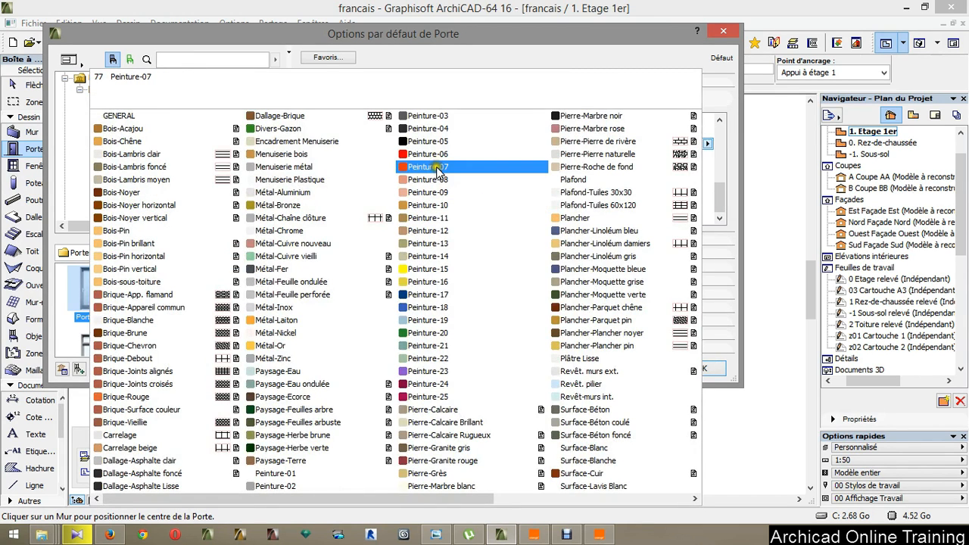
click(426, 154)
click(670, 156)
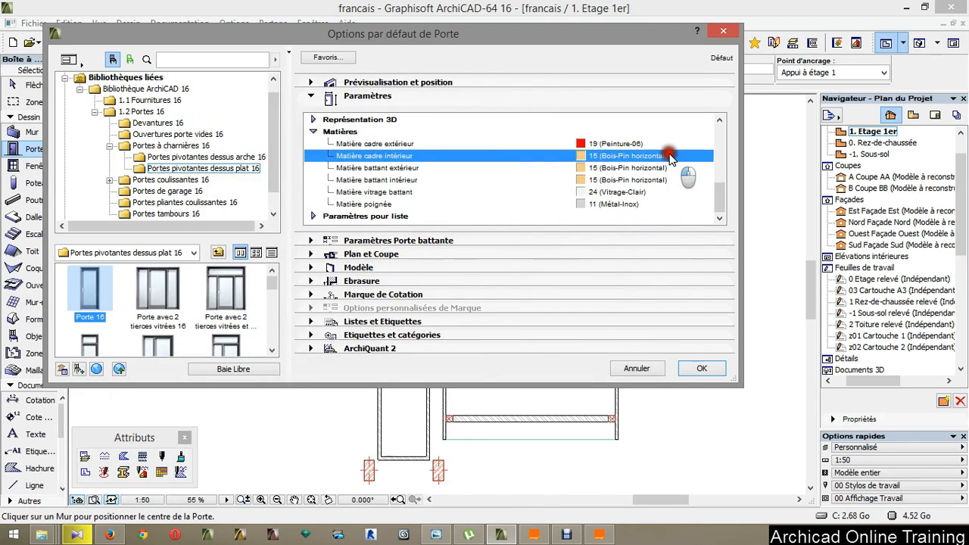
click(707, 156)
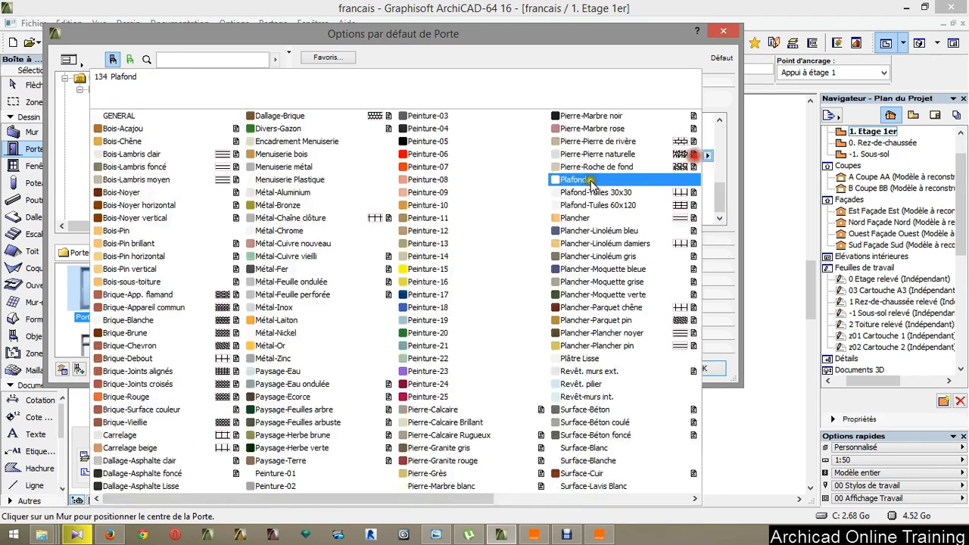
click(420, 160)
Set the door leaf's exterior and interior materials to Peinture-06 and accept the default door settings
click(693, 168)
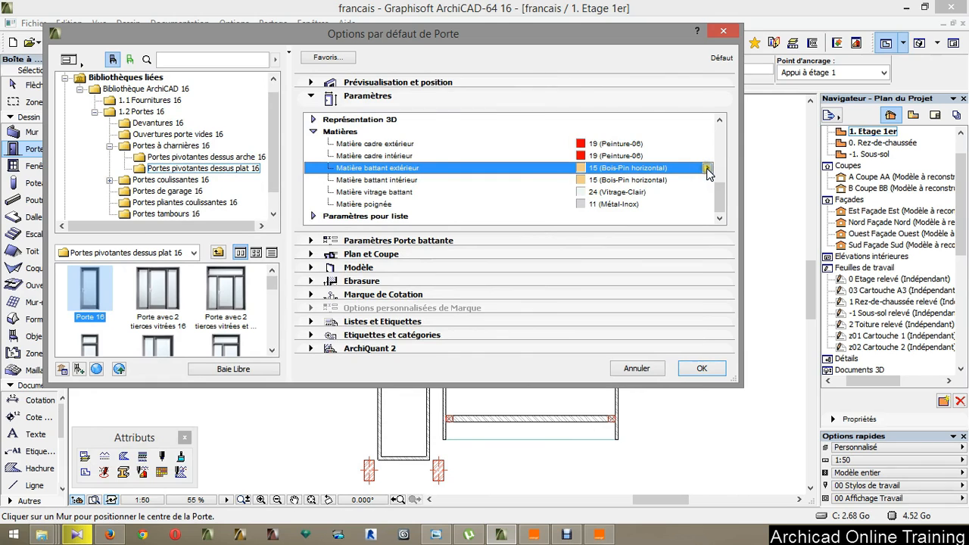
click(707, 168)
click(426, 157)
click(684, 181)
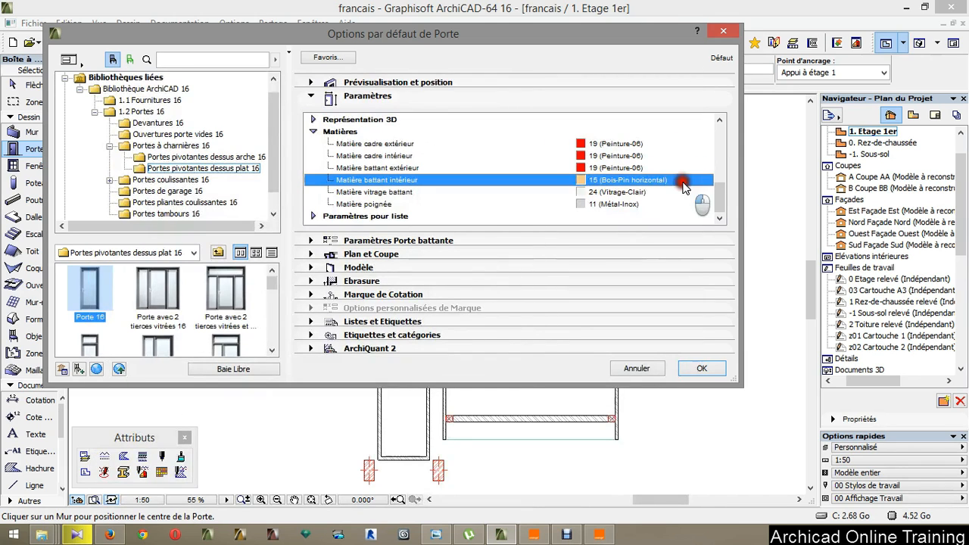
click(708, 181)
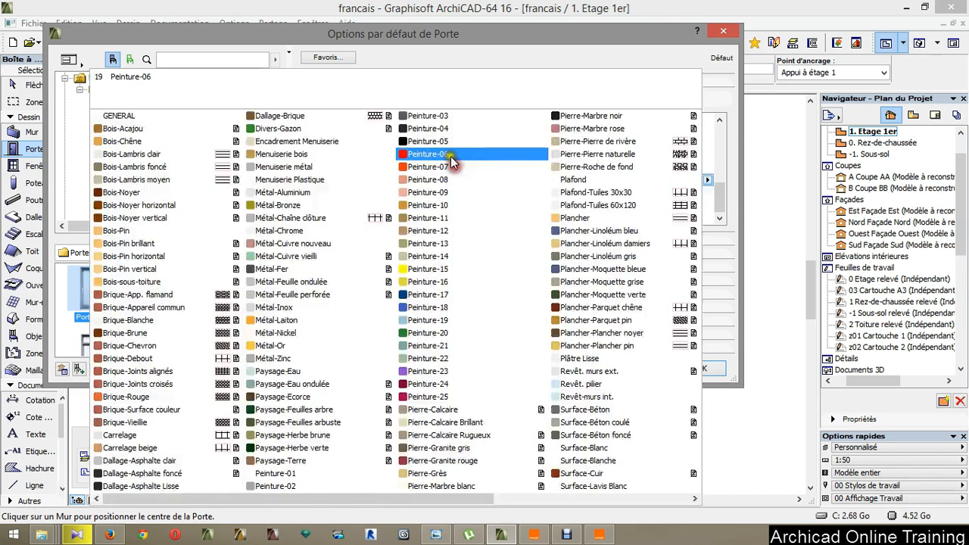
click(451, 156)
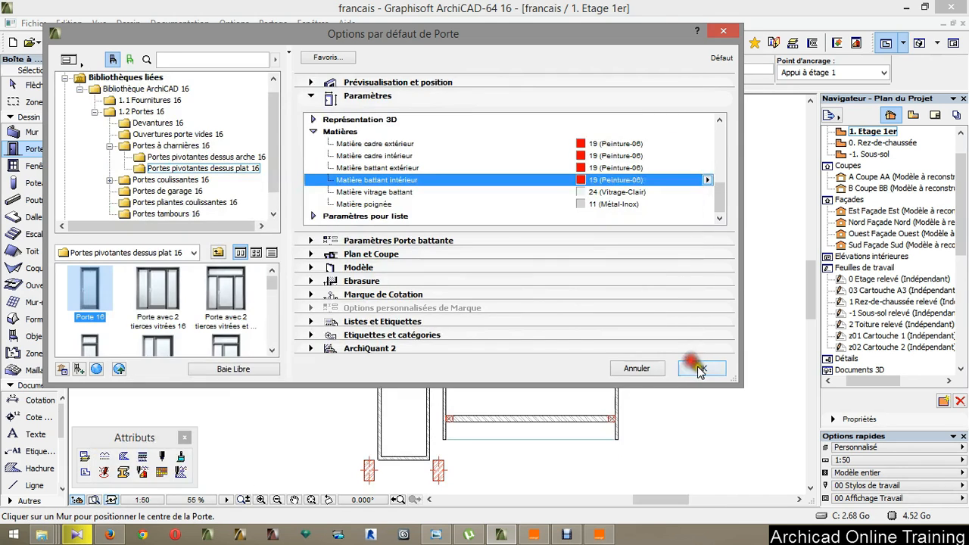
click(309, 83)
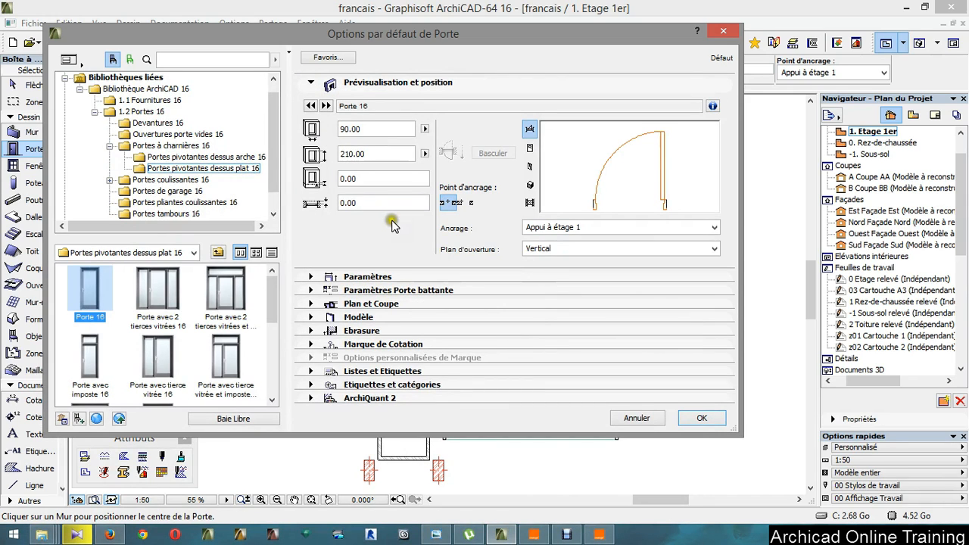
click(699, 419)
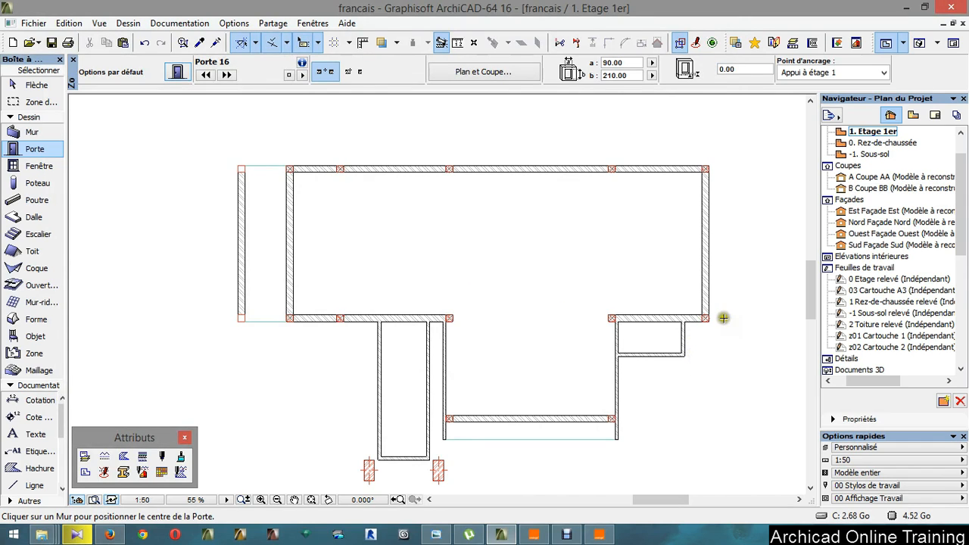
scroll(664, 335, up, 1)
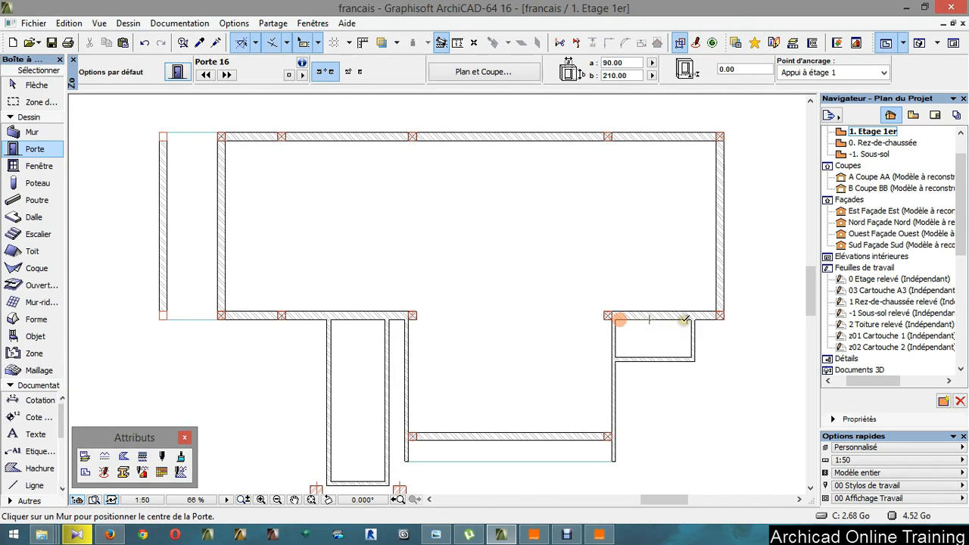
click(650, 318)
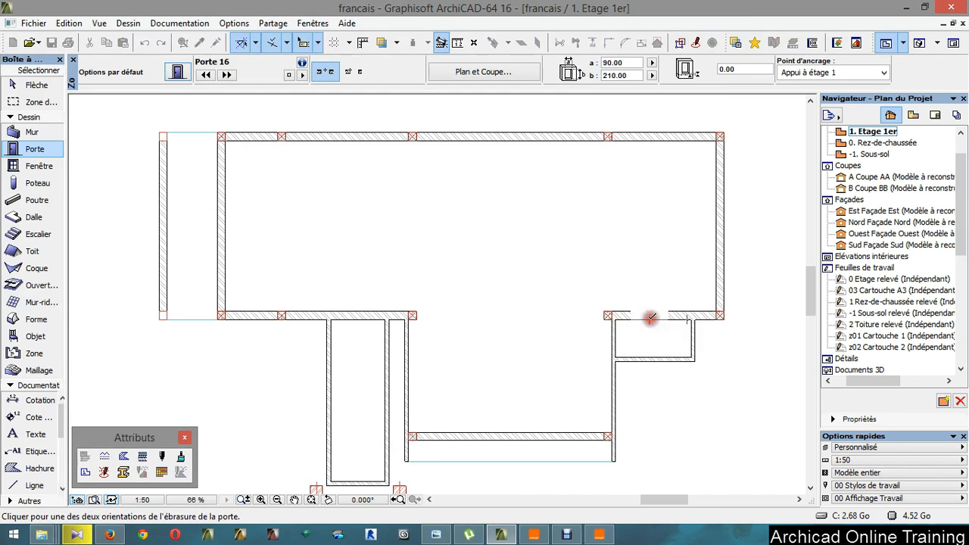
click(652, 319)
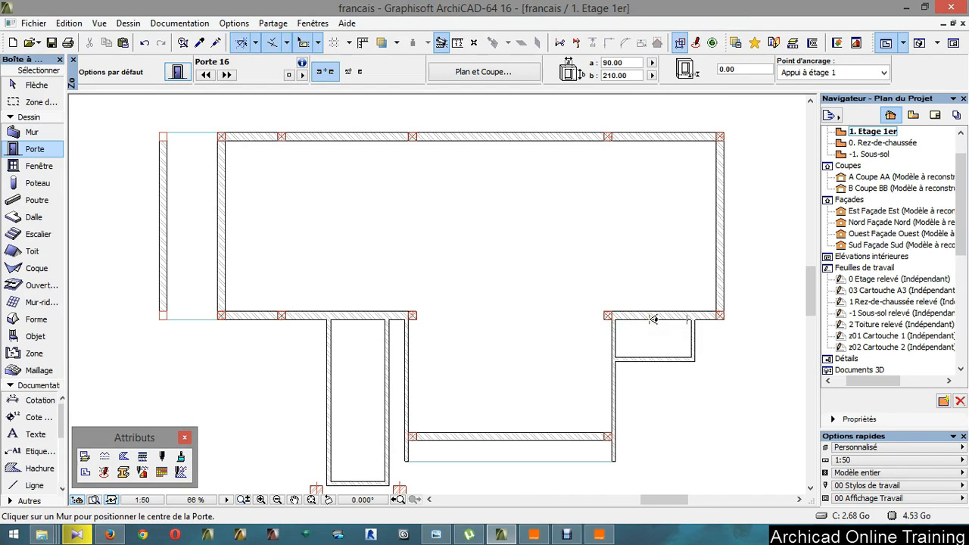
click(348, 71)
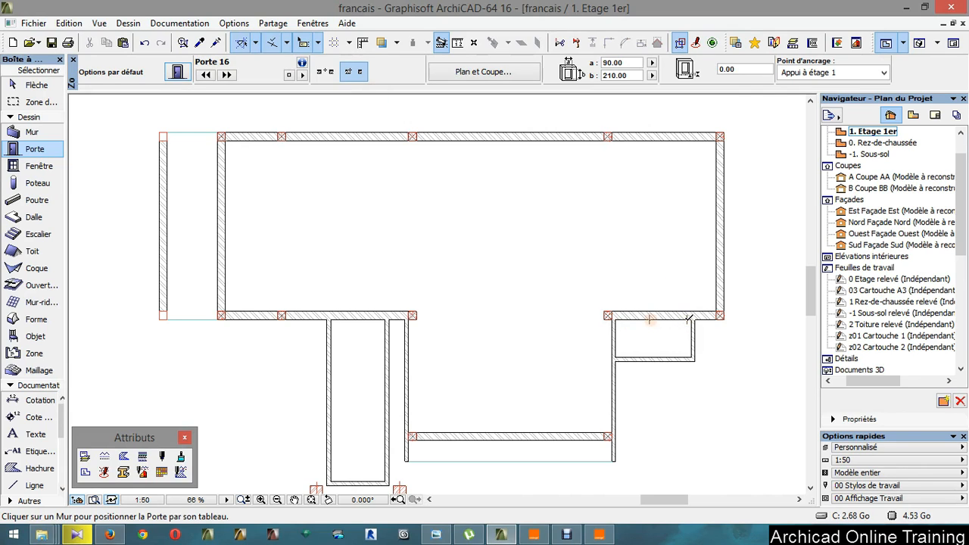
click(647, 312)
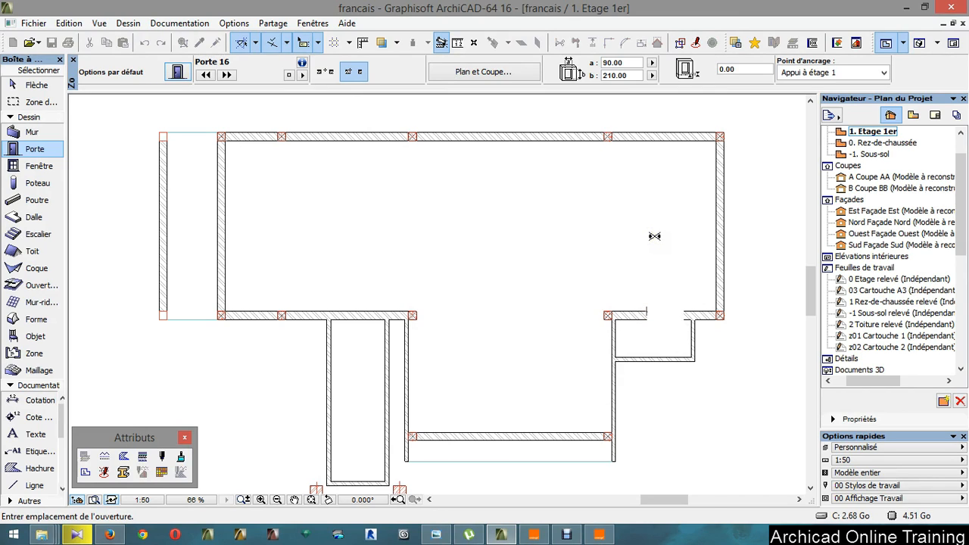
key(Escape)
click(325, 71)
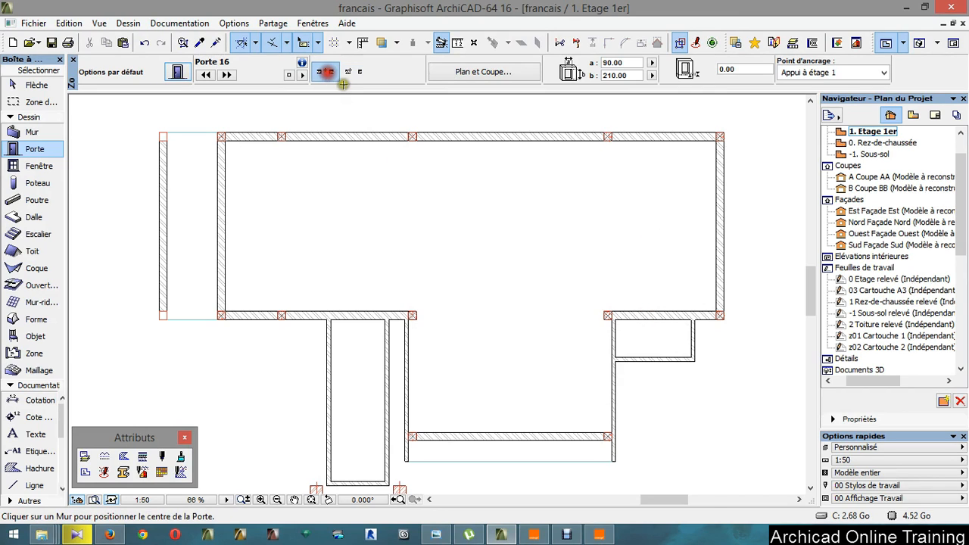
click(625, 311)
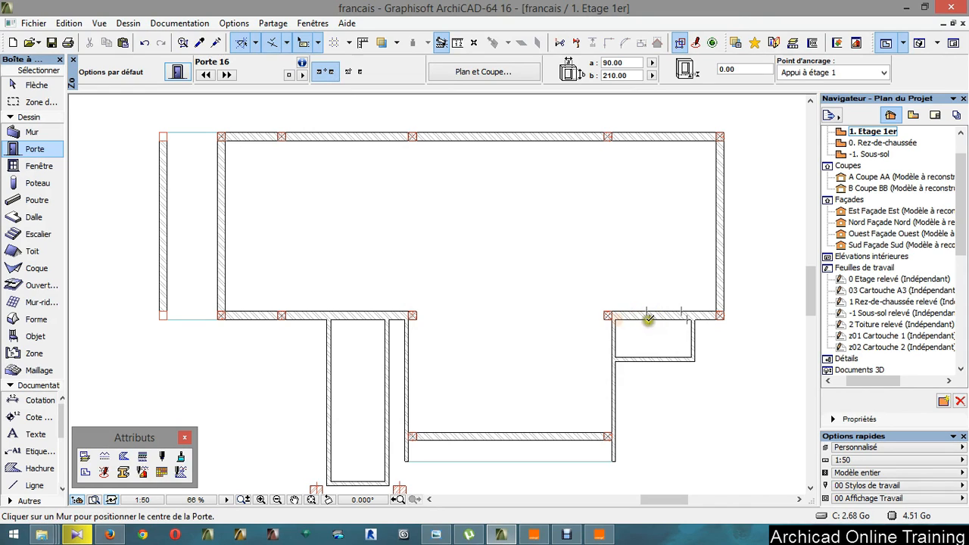
click(648, 319)
key(Escape)
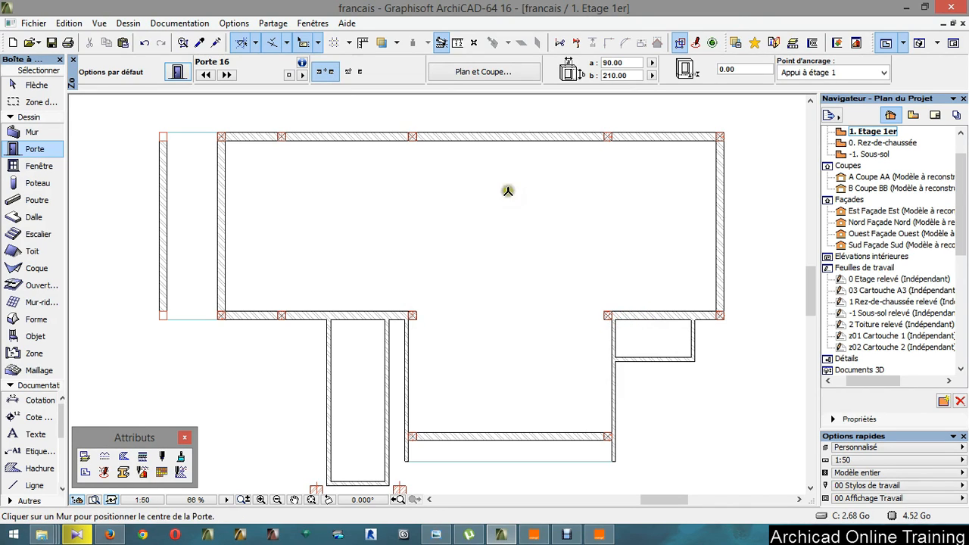
Set the special snap points to Moitié so they mark the middle of elements
click(286, 42)
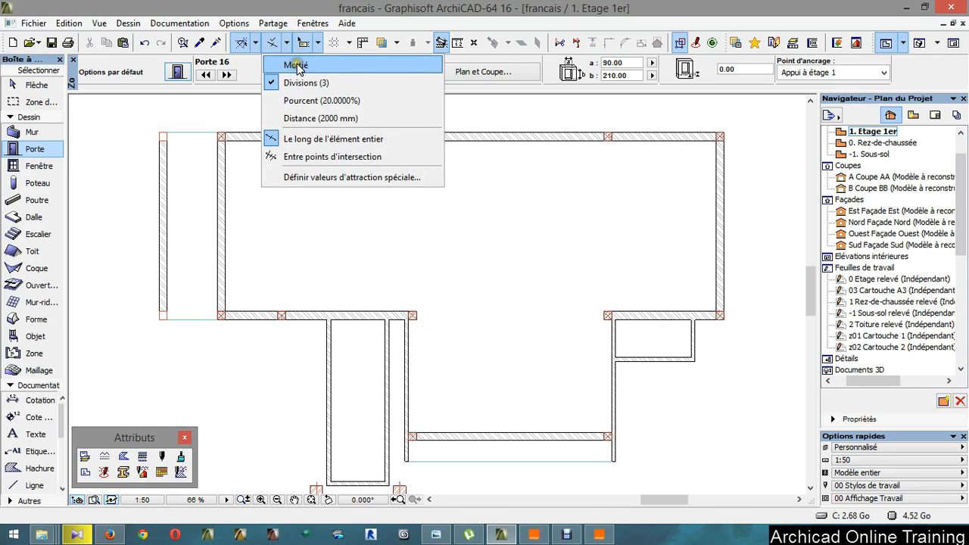
click(295, 66)
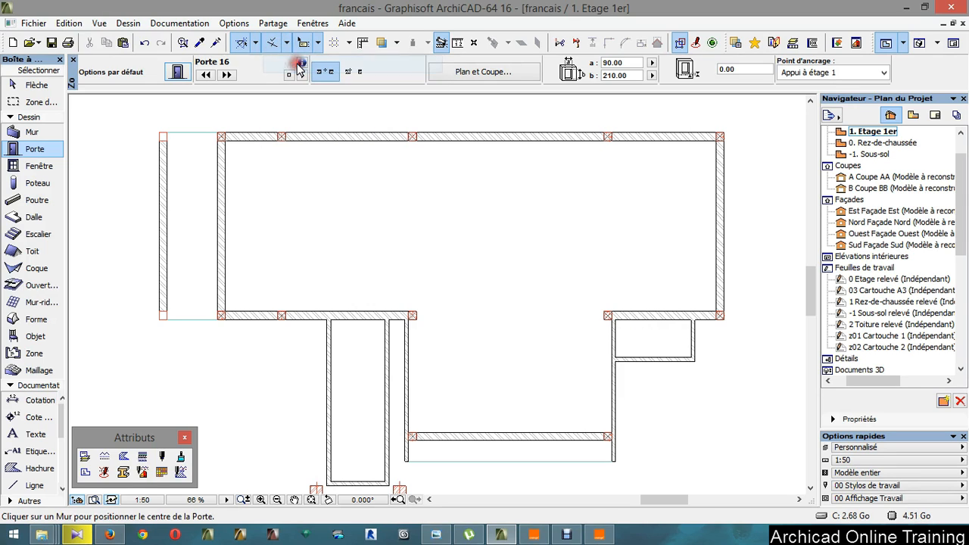
Try placing the door at the middle of the lower-right wall segment, opening into the main room, and undo the placement
click(663, 310)
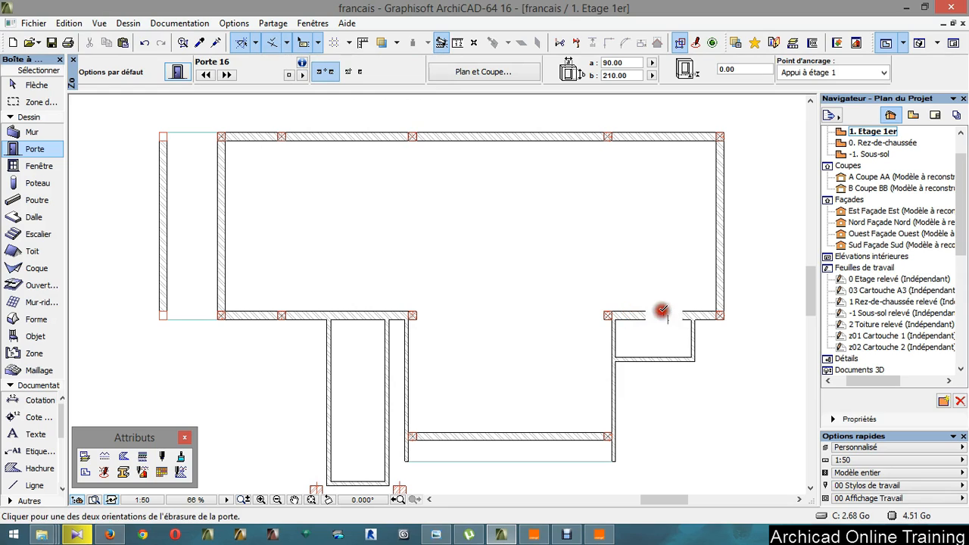
click(663, 254)
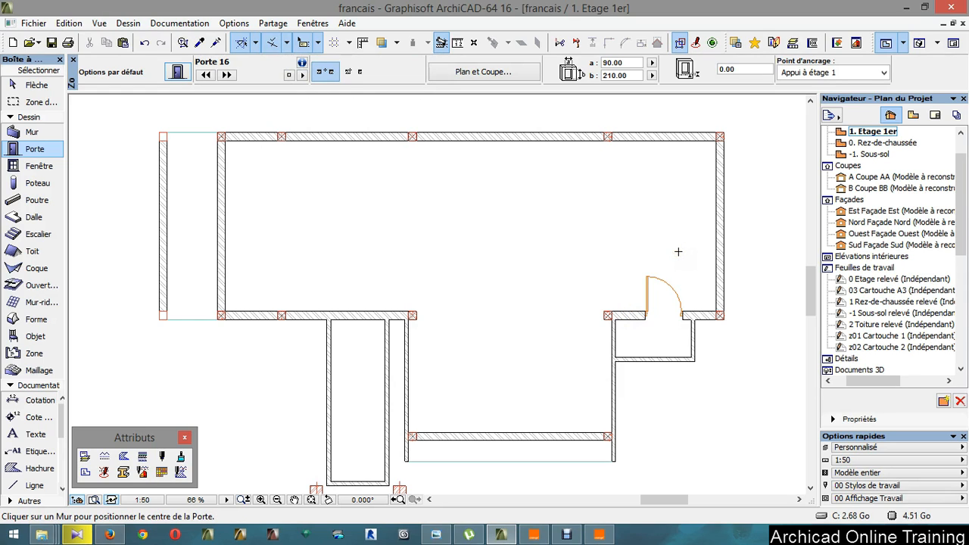
key(ctrl+z)
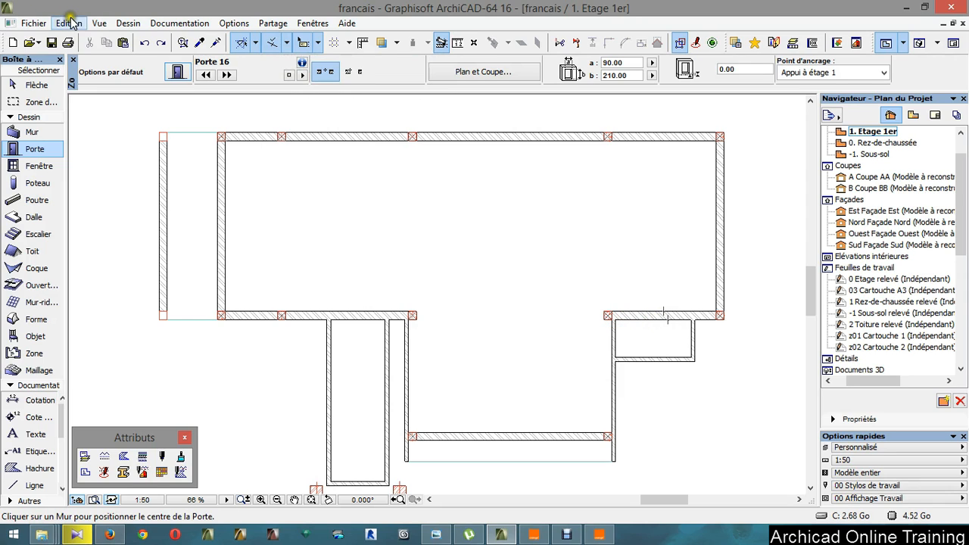
Set snapping to Entre points d'intersection and place a door centred on the small lower-right room's top wall, opening into the main room
click(285, 43)
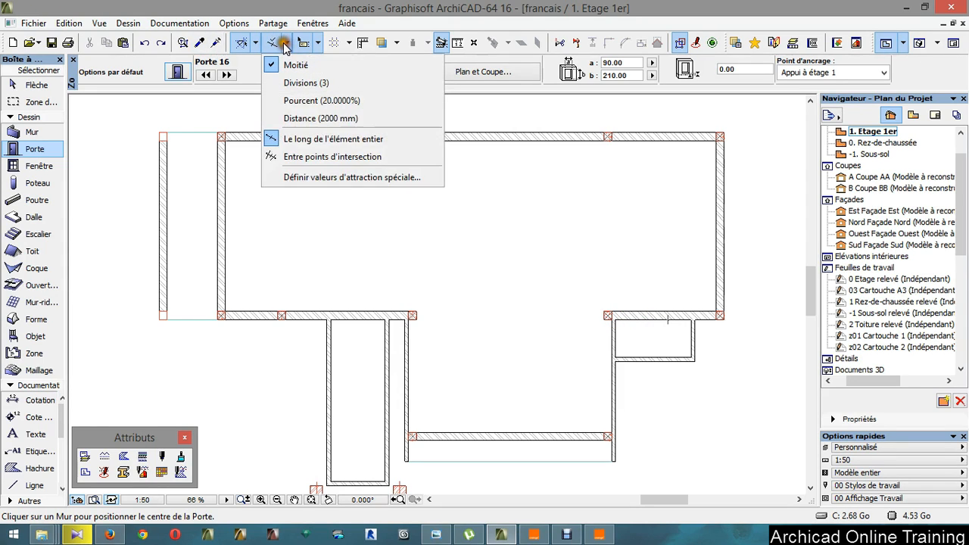
click(293, 156)
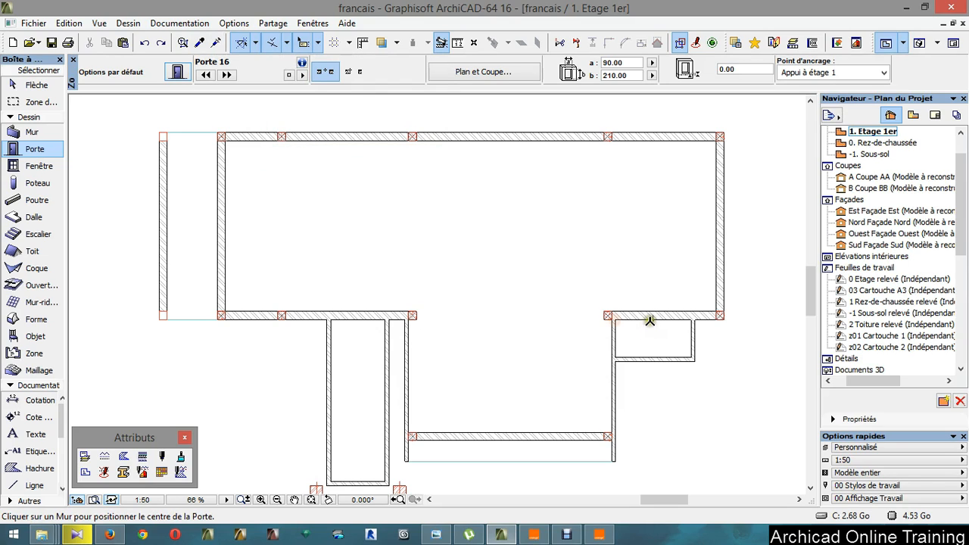
click(653, 318)
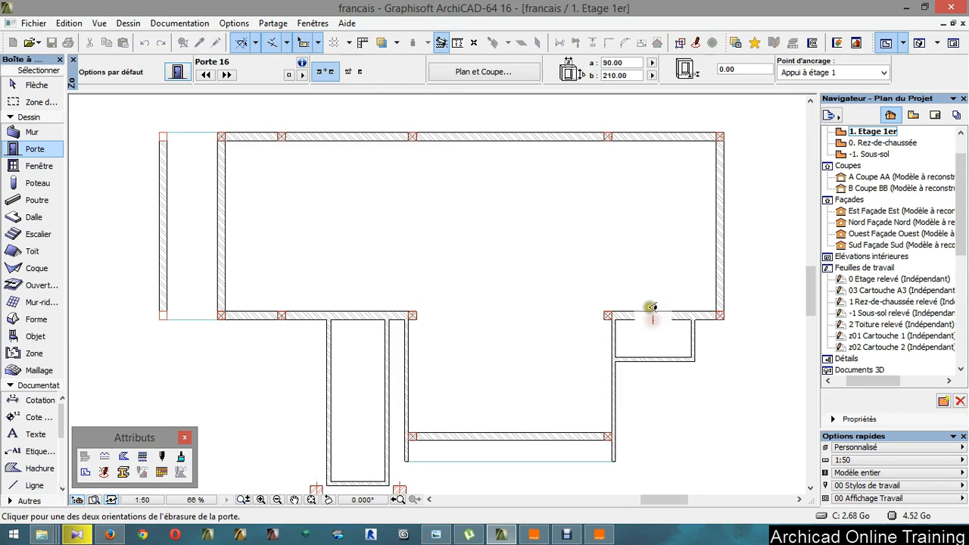
click(683, 264)
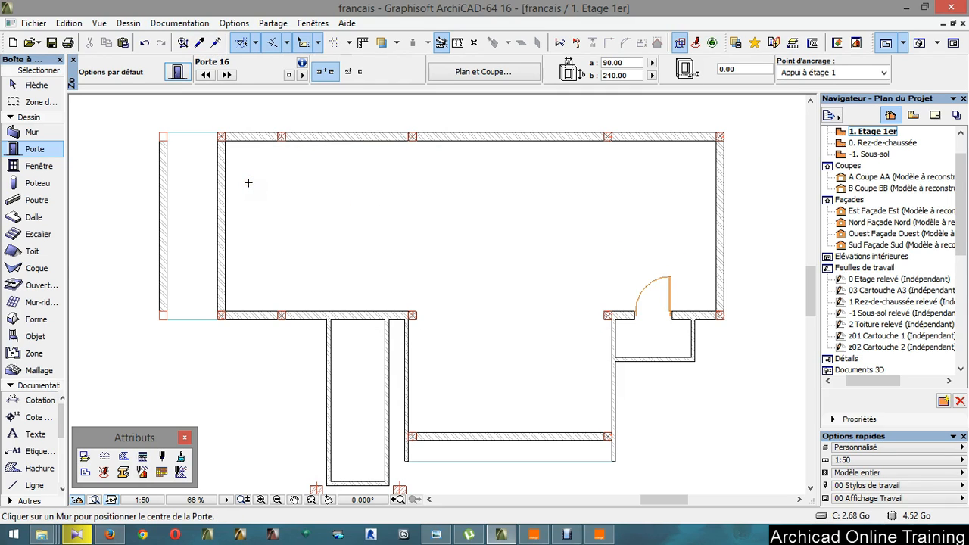
Place a door centred at the top end of the long narrow lower-left room, opening into the main room
scroll(331, 343, up, 3)
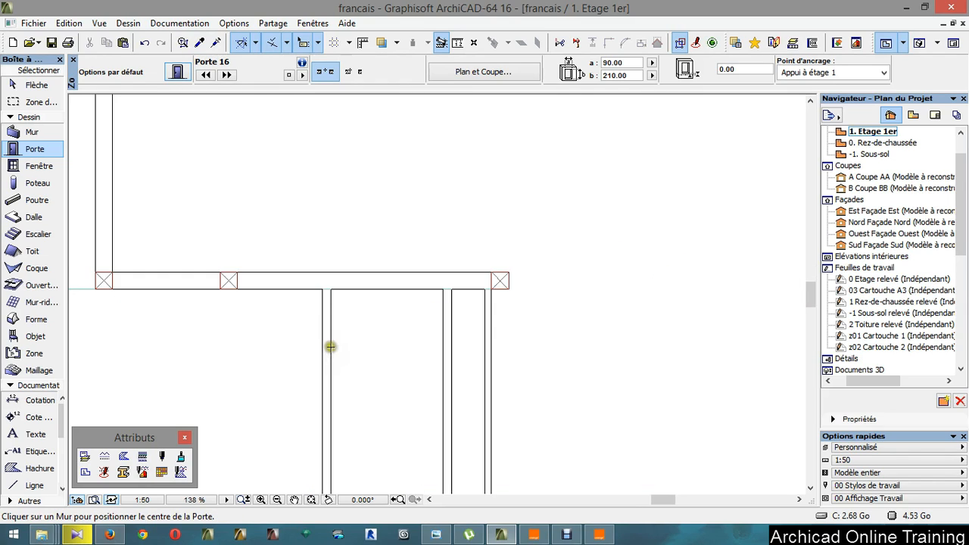
click(387, 288)
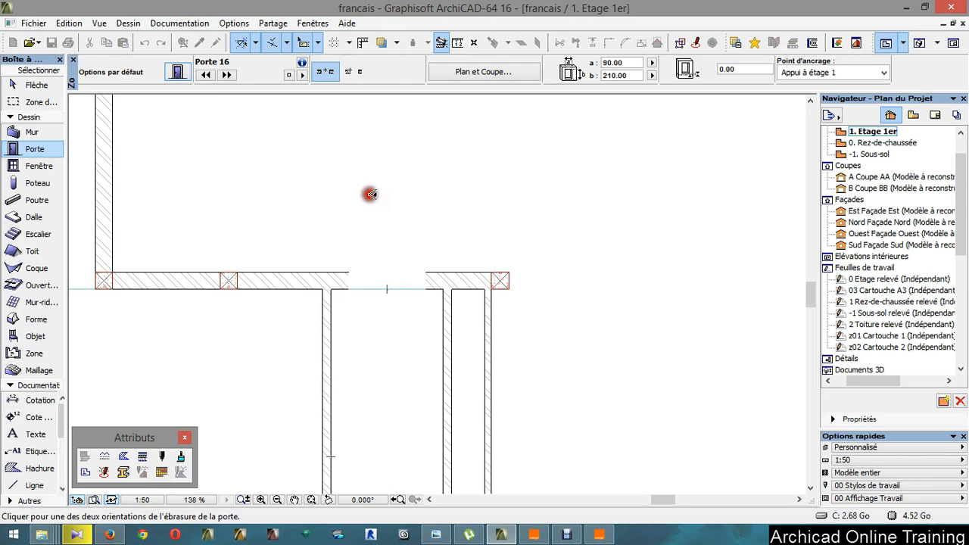
click(372, 195)
scroll(441, 344, down, 4)
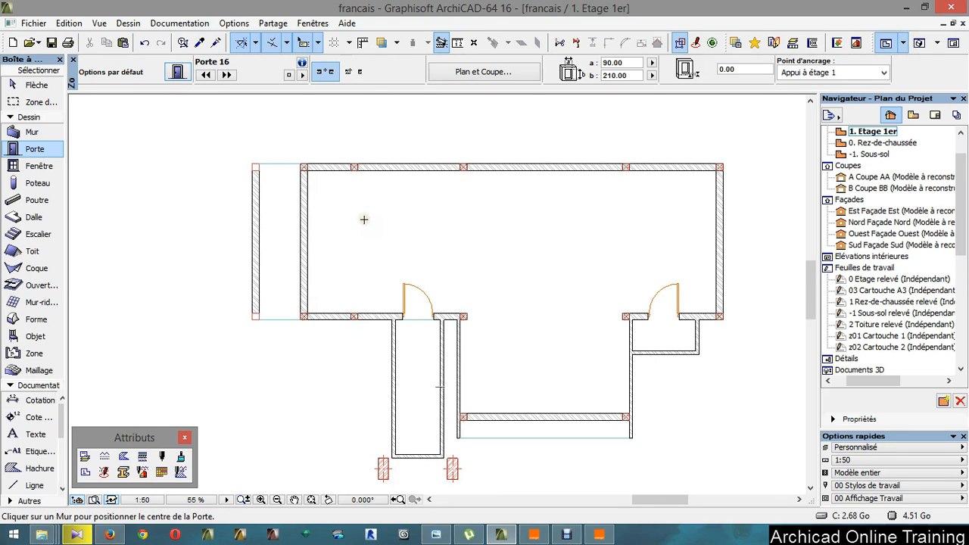
Place a door at the midpoint of the main room's left wall, opening into the main room
scroll(275, 225, up, 2)
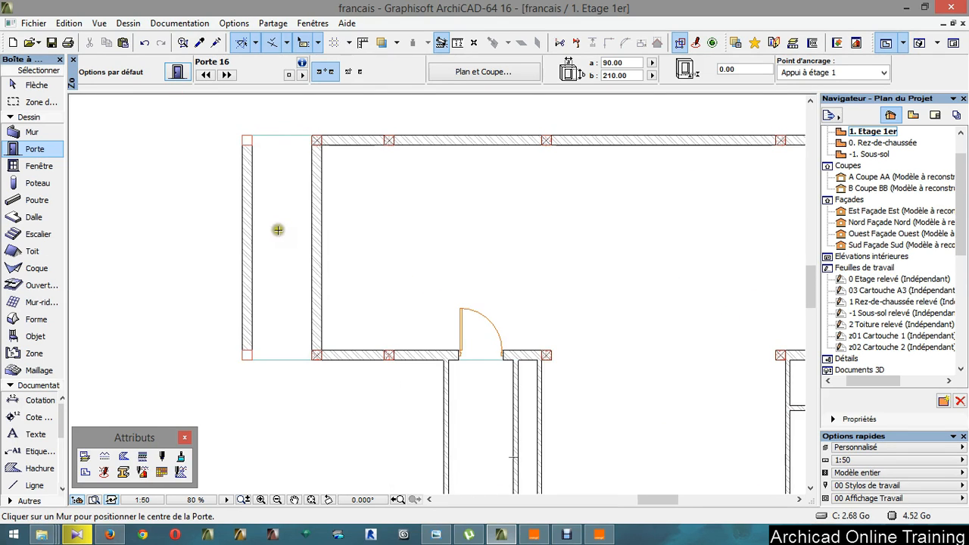
click(322, 247)
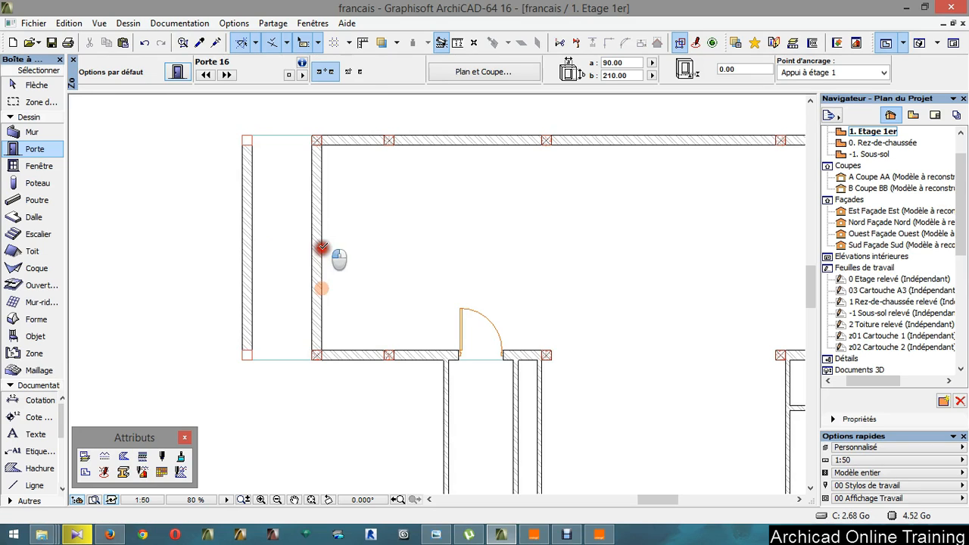
click(379, 254)
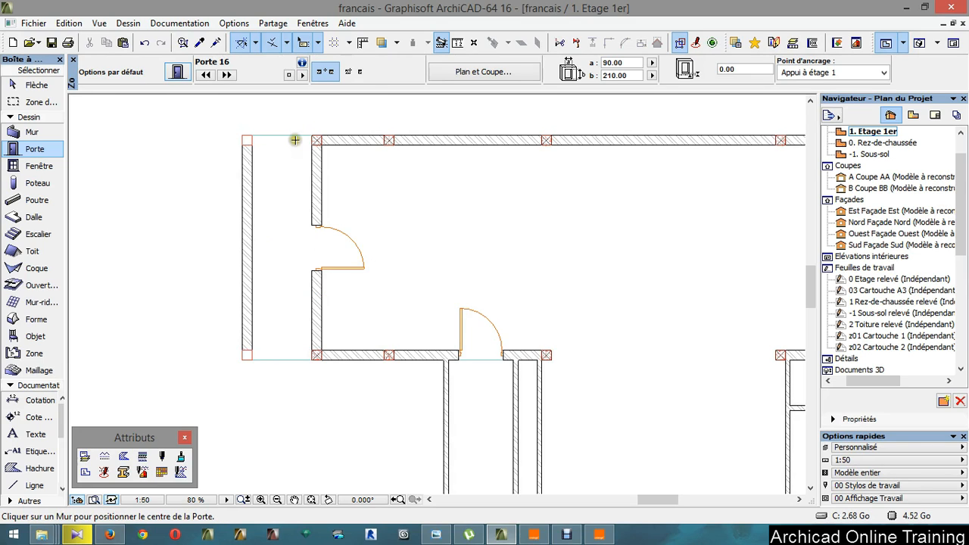
scroll(269, 239, down, 2)
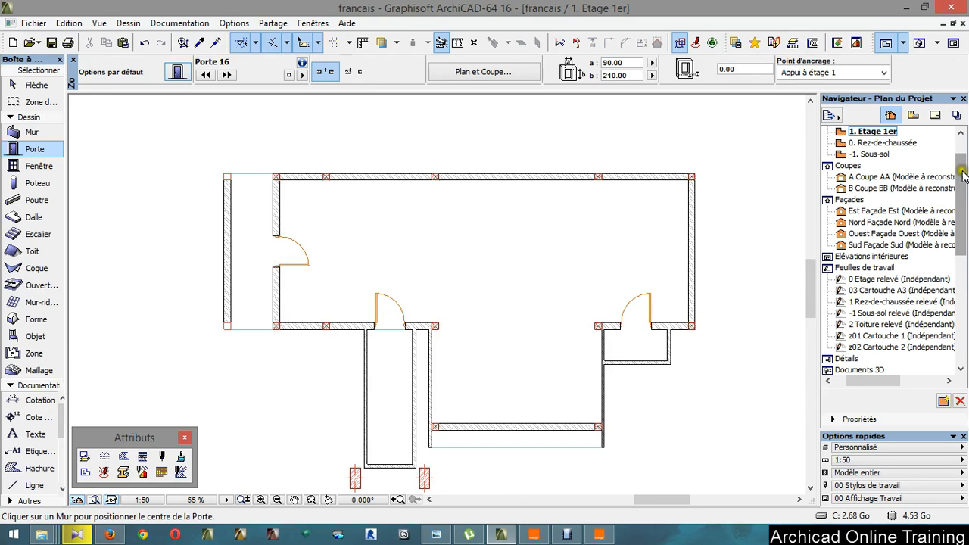
On storey 2. Etage 2e, set the plan display of the four beams above the room's walls to Coupe seulement
scroll(951, 172, up, 2)
click(884, 155)
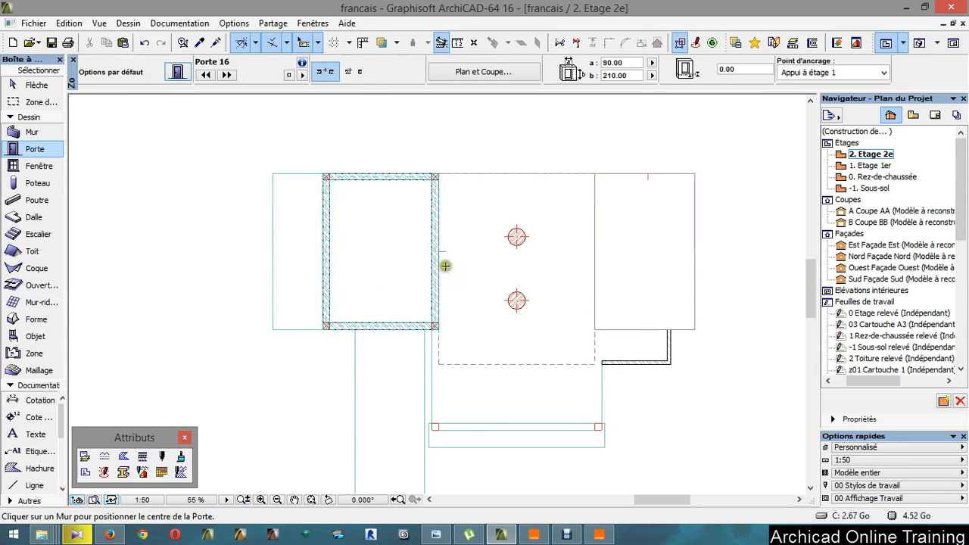
scroll(445, 266, up, 2)
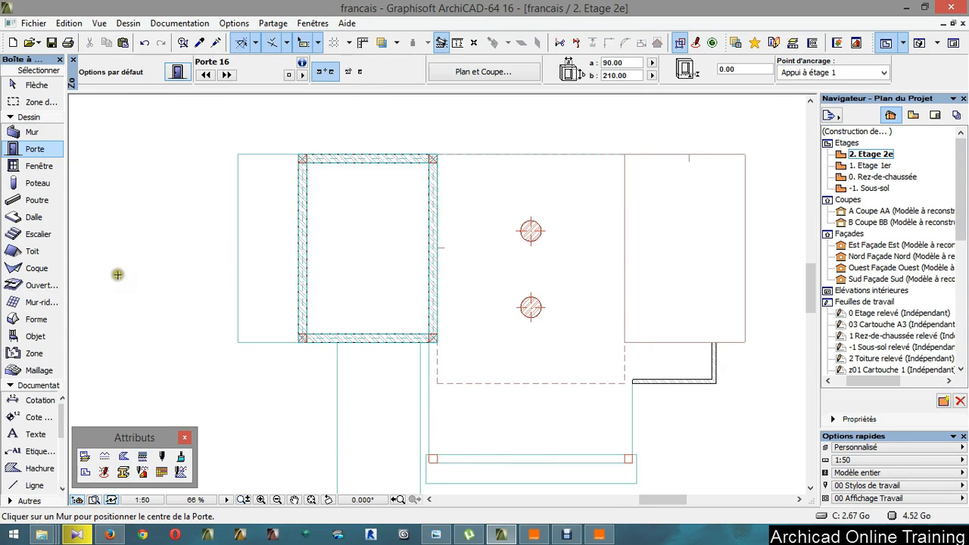
click(38, 202)
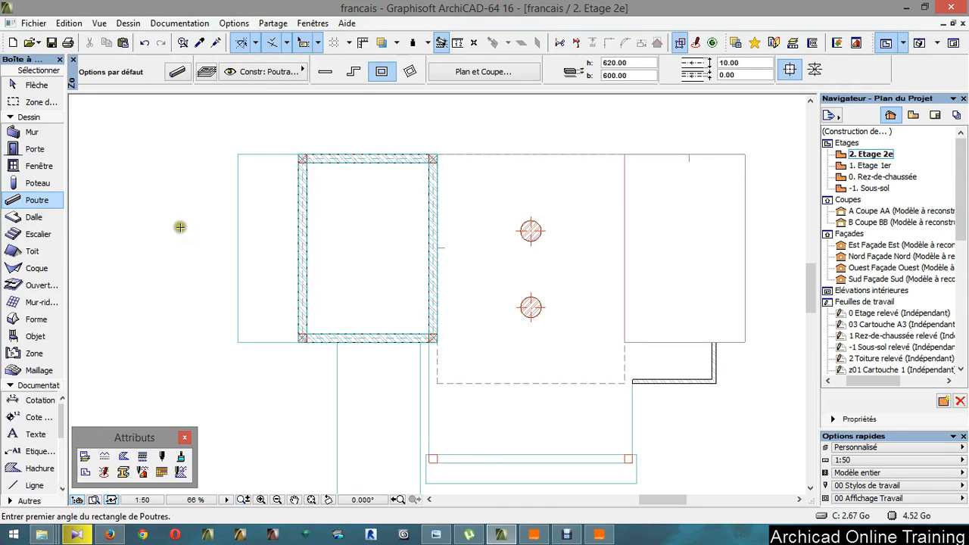
click(176, 69)
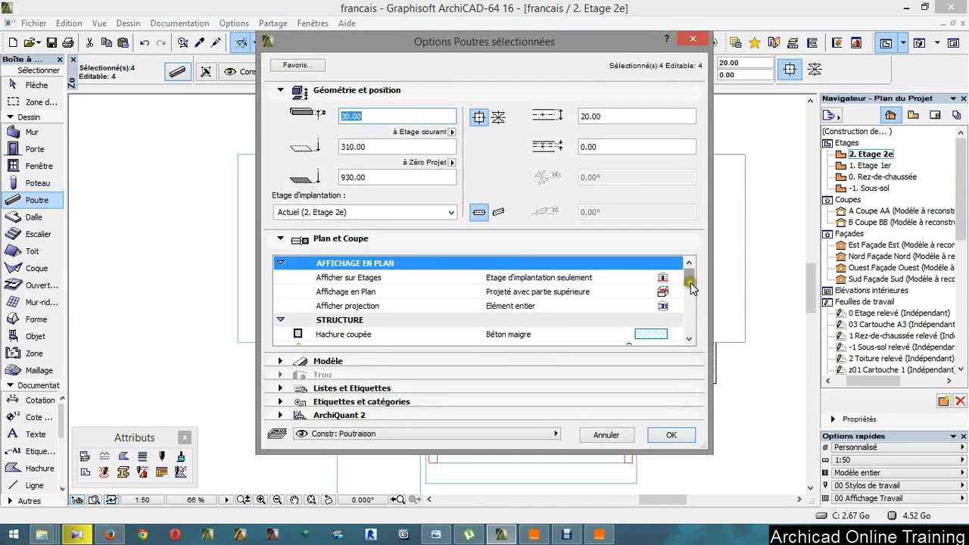
click(689, 277)
click(662, 291)
click(661, 294)
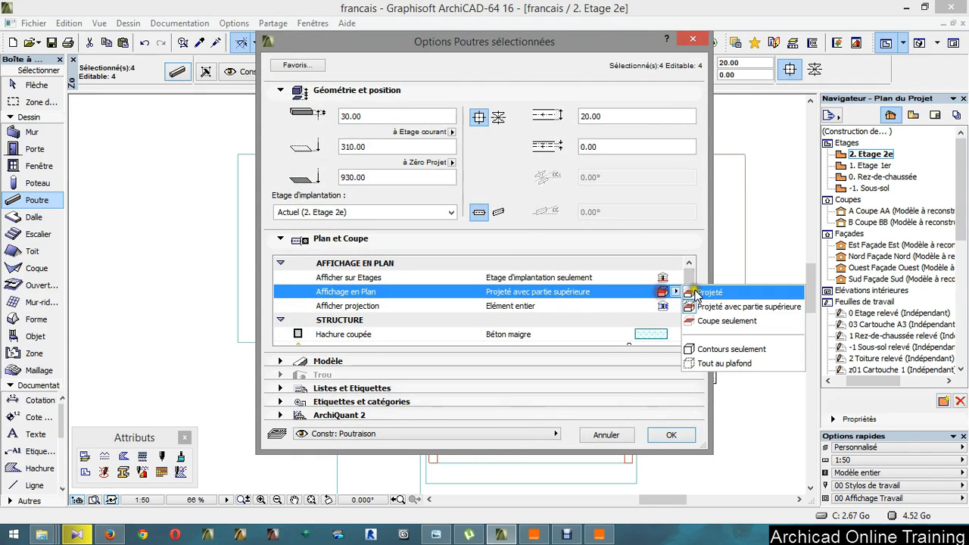
click(728, 325)
Turn off the centre line display for the four selected beams and accept their settings
drag(689, 278, 690, 324)
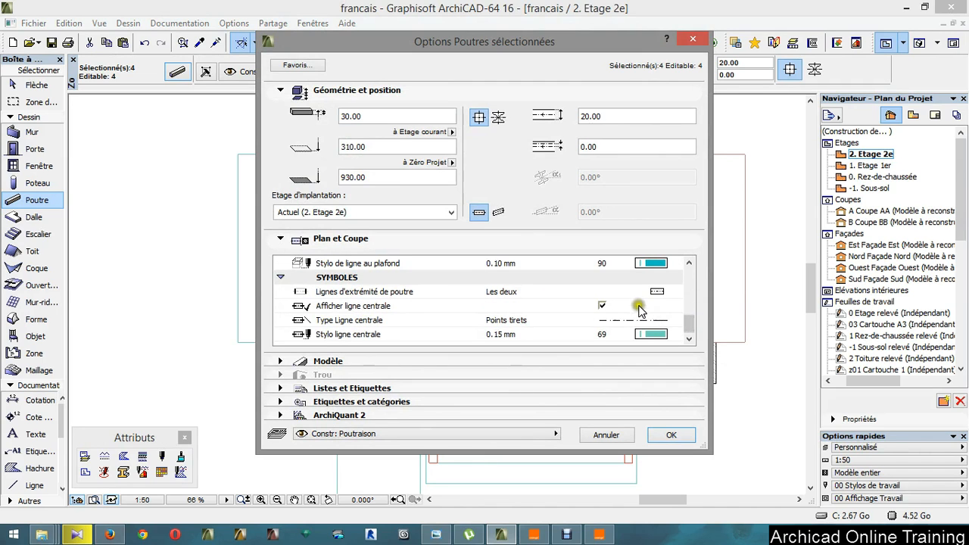
click(601, 308)
click(671, 435)
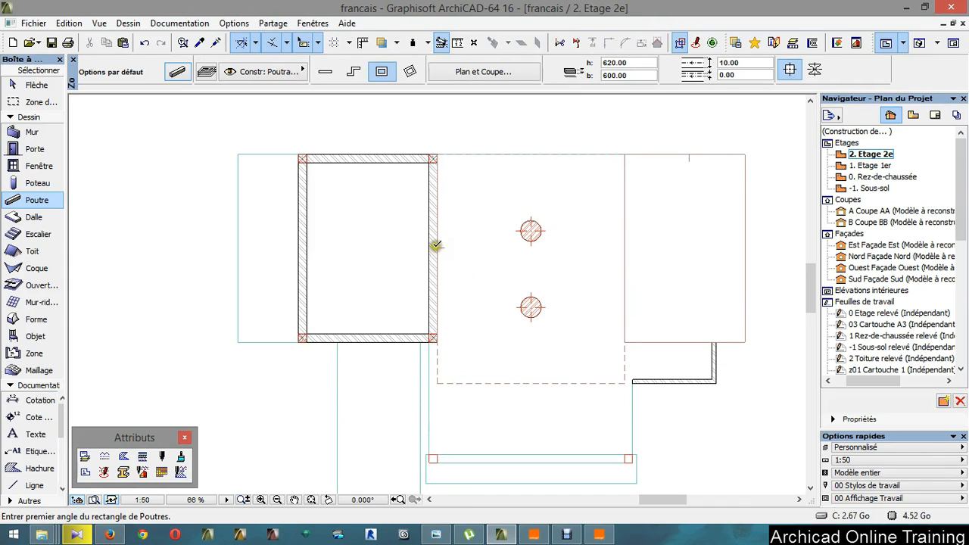
Place a centre-anchored door at the midpoint of the room's right wall, opening outward toward the two round columns
click(438, 246)
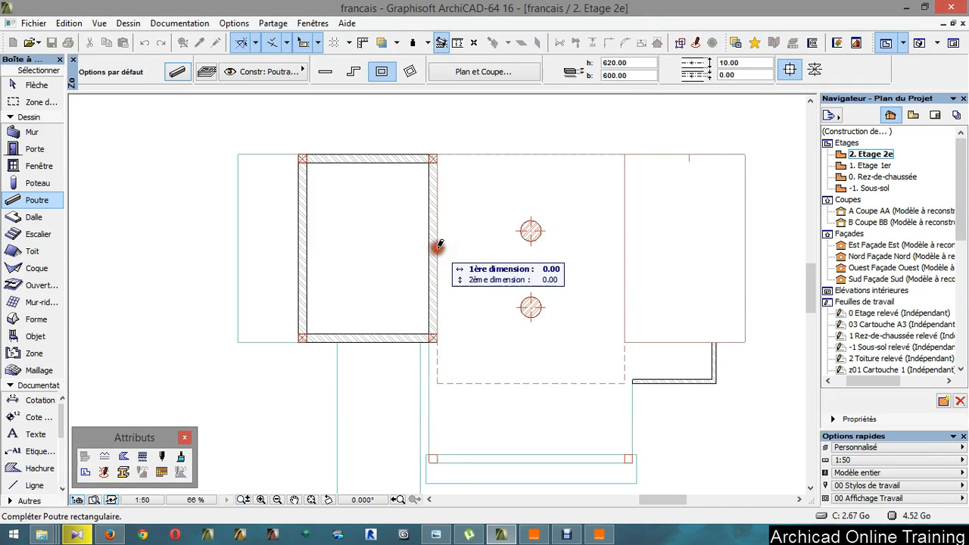
key(Escape)
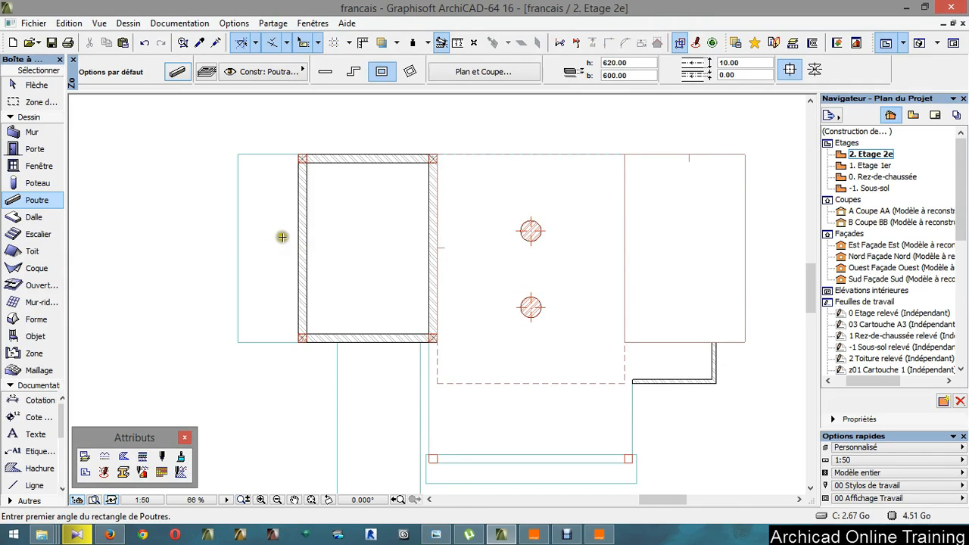
click(32, 148)
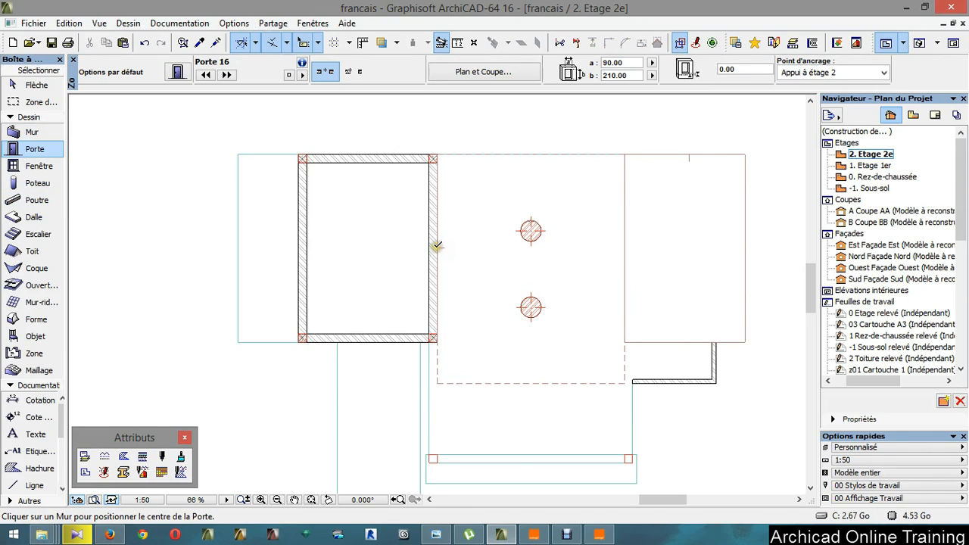
click(438, 246)
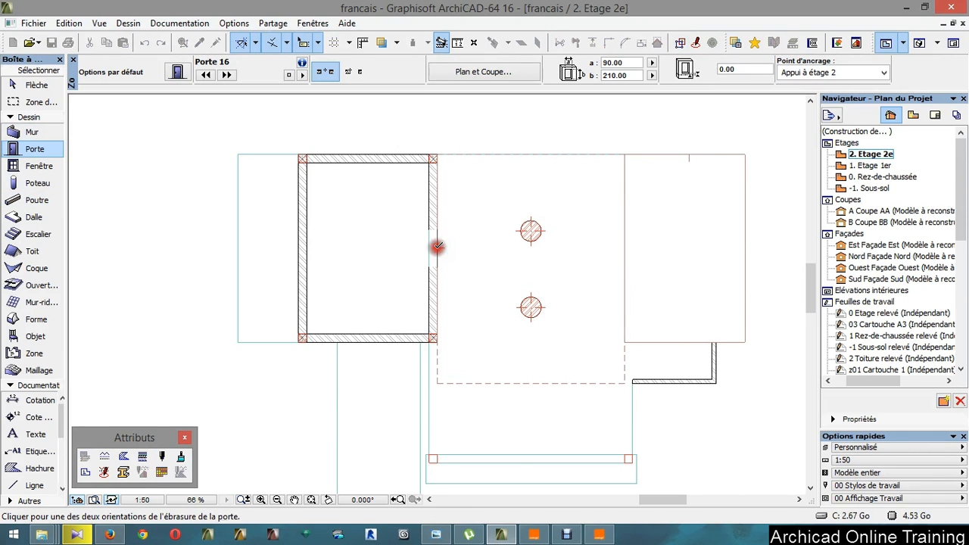
click(493, 240)
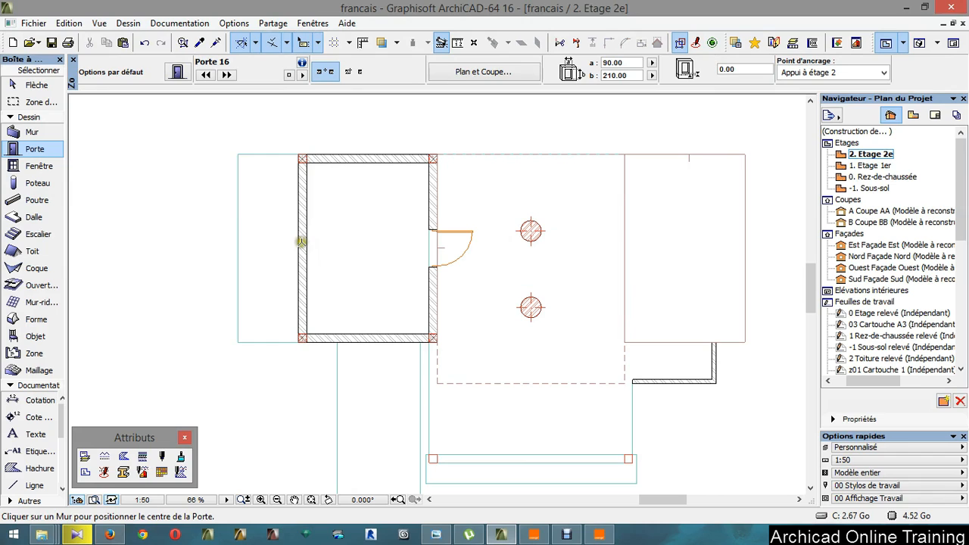
Place a side-anchored door at the upper end of the room's left wall, just below the corner column, opening into the room
scroll(286, 149, up, 3)
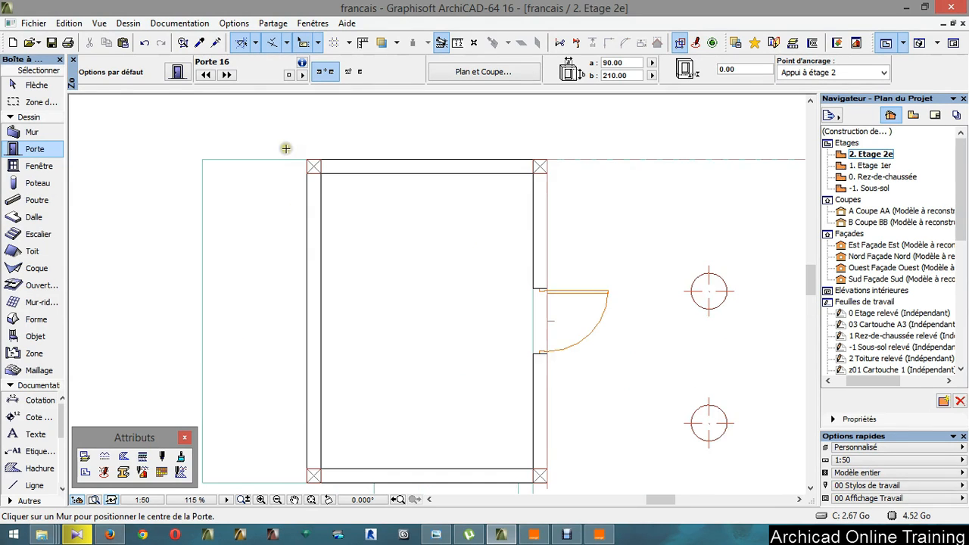
click(349, 71)
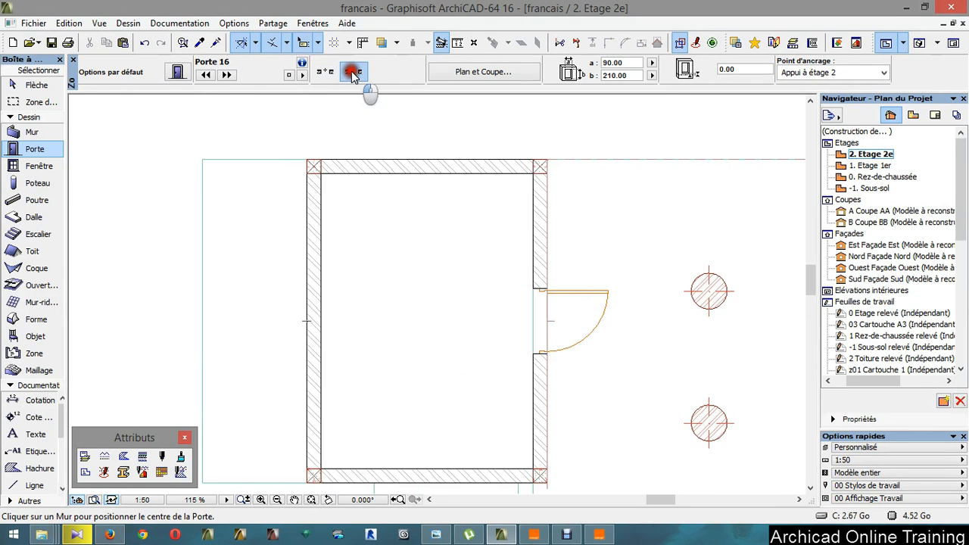
click(320, 180)
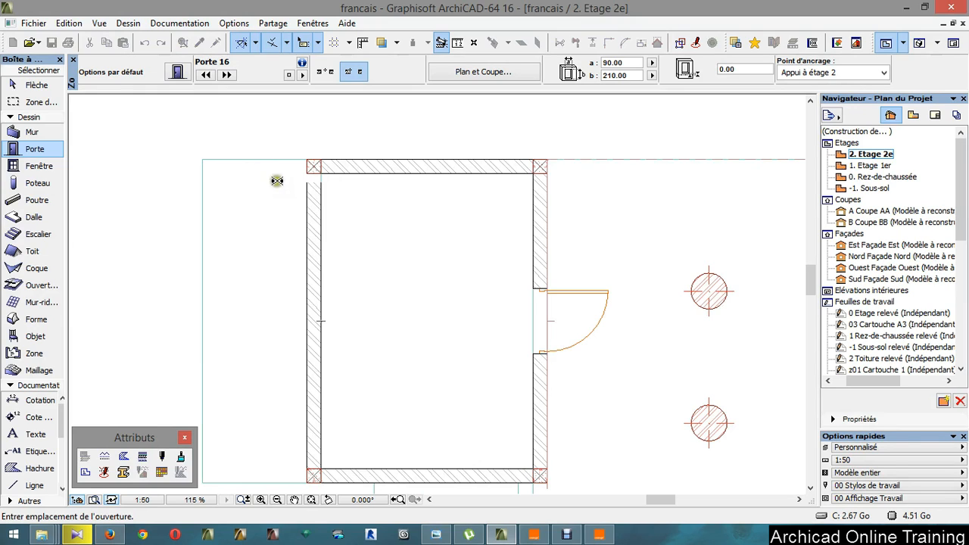
click(417, 187)
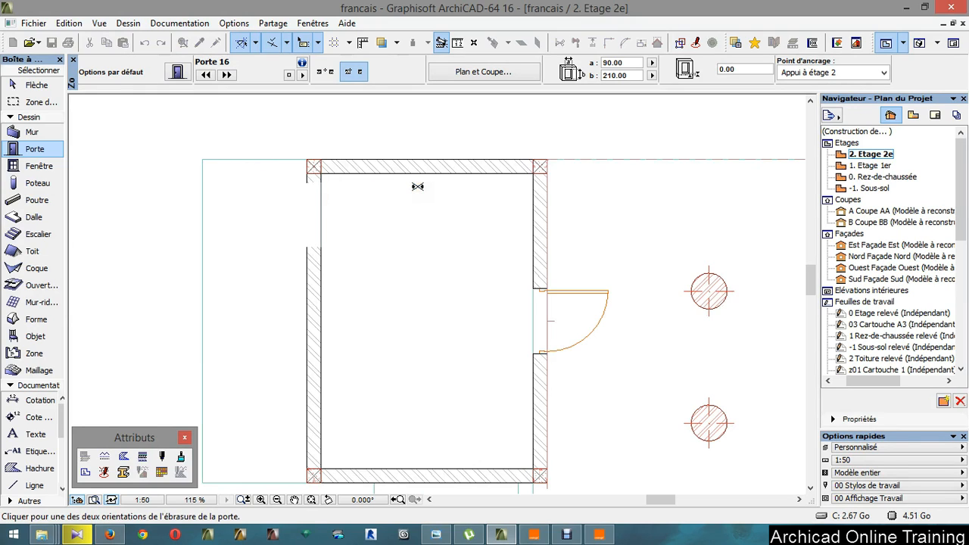
click(418, 178)
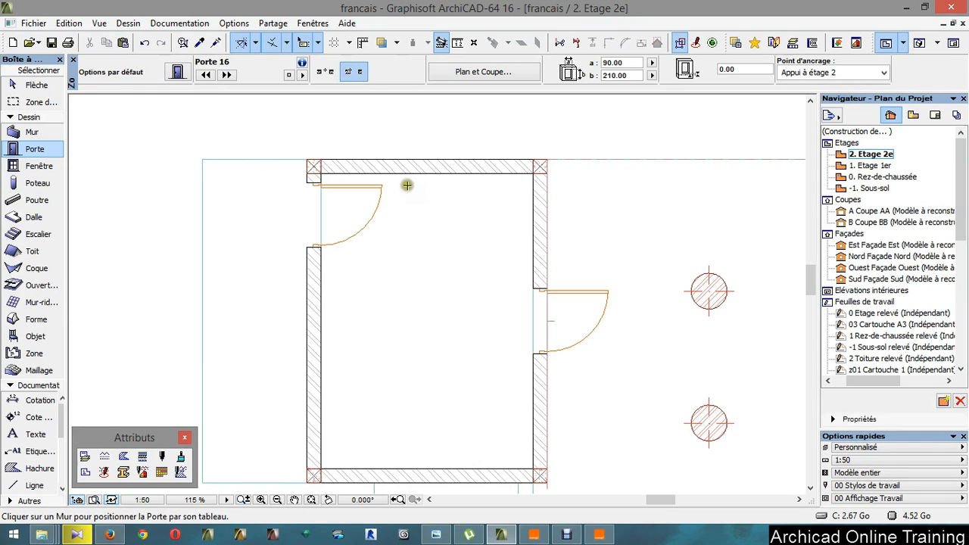
Open the floor plan of storey 0. Rez-de-chaussée
scroll(250, 223, down, 3)
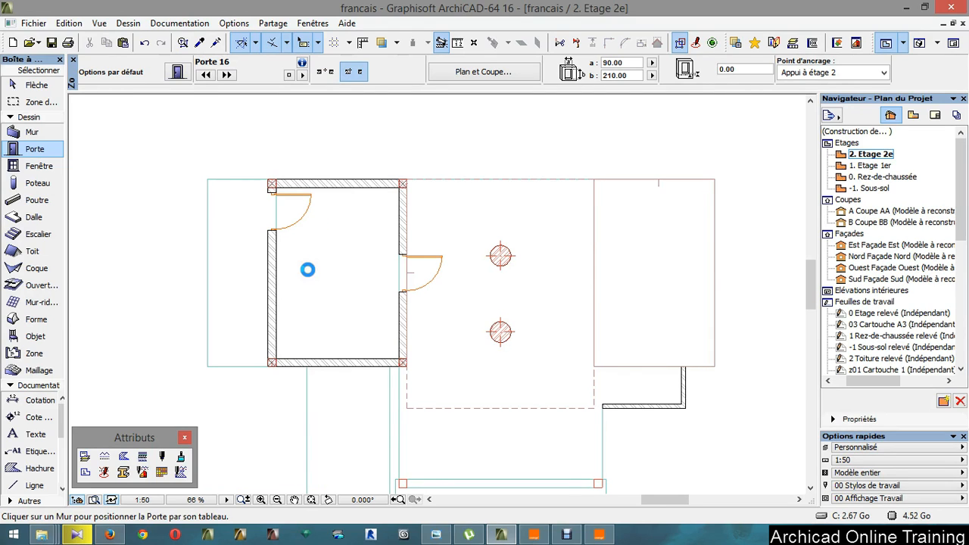
double_click(871, 177)
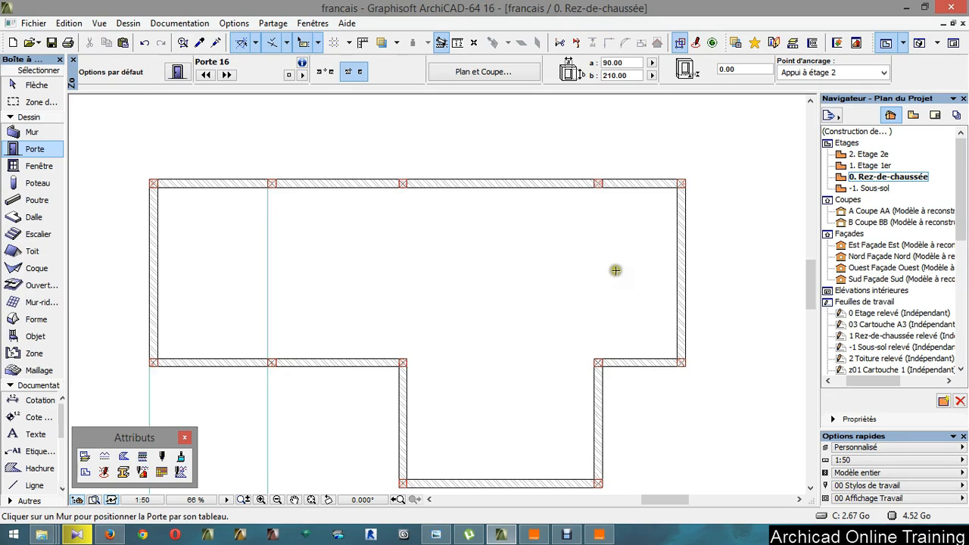
Try placing a side-anchored door from the midpoint of the short lower-right wall to its right column, opening inward, and undo it
click(640, 365)
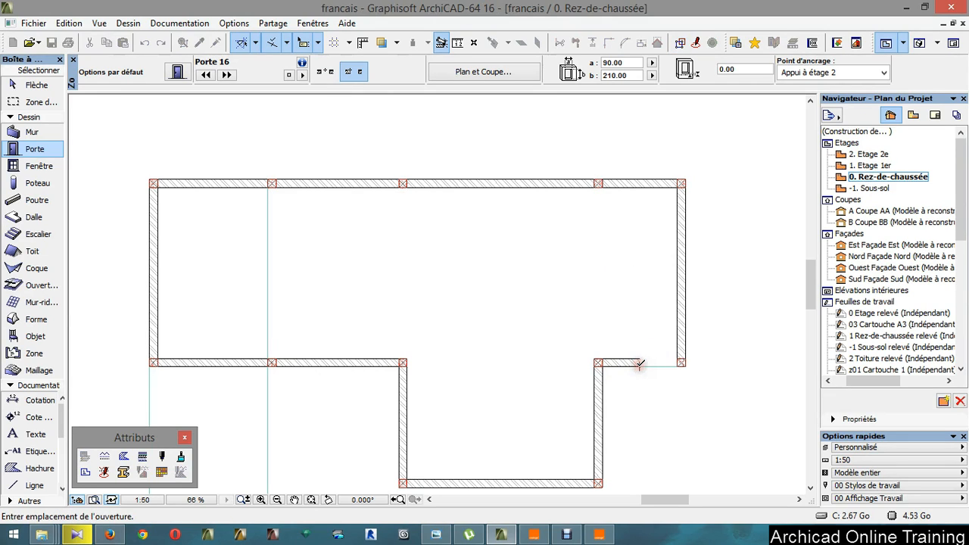
click(640, 365)
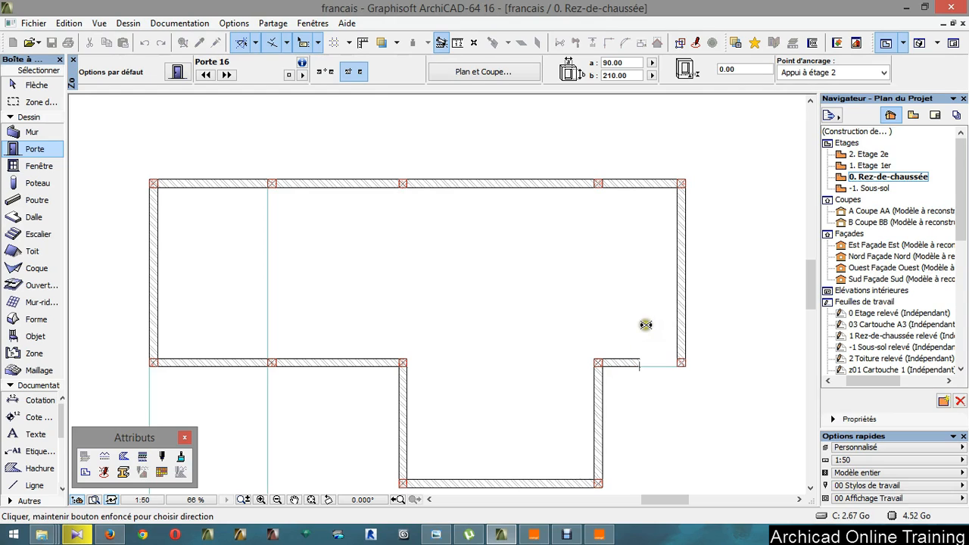
click(657, 302)
click(663, 293)
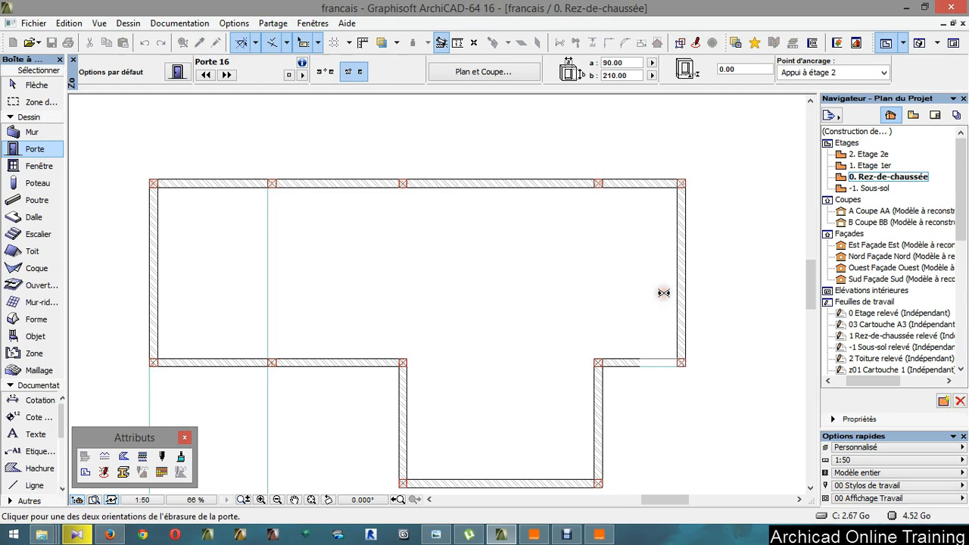
click(663, 293)
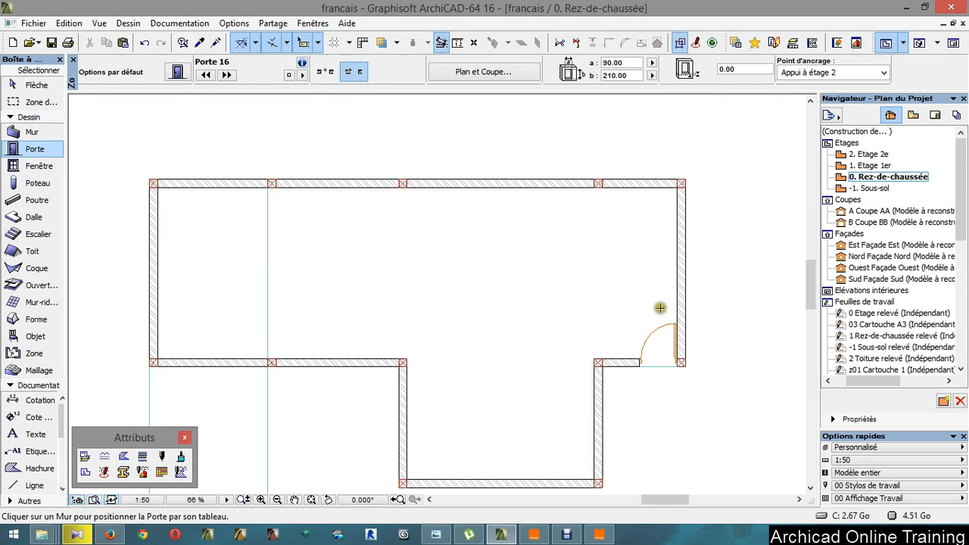
key(ctrl+z)
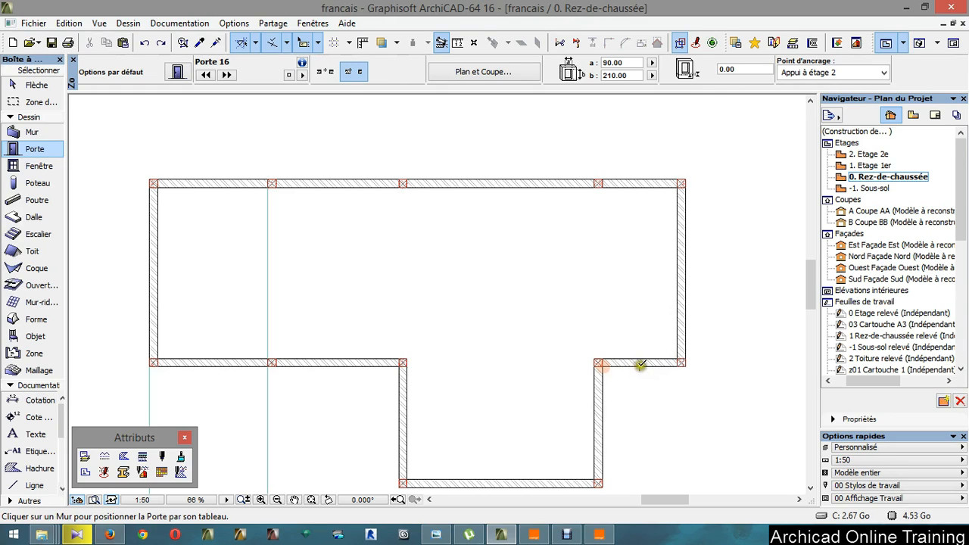
Place a centre-anchored door at the midpoint of the short lower-right wall, opening inward with its hinge on the right
click(325, 71)
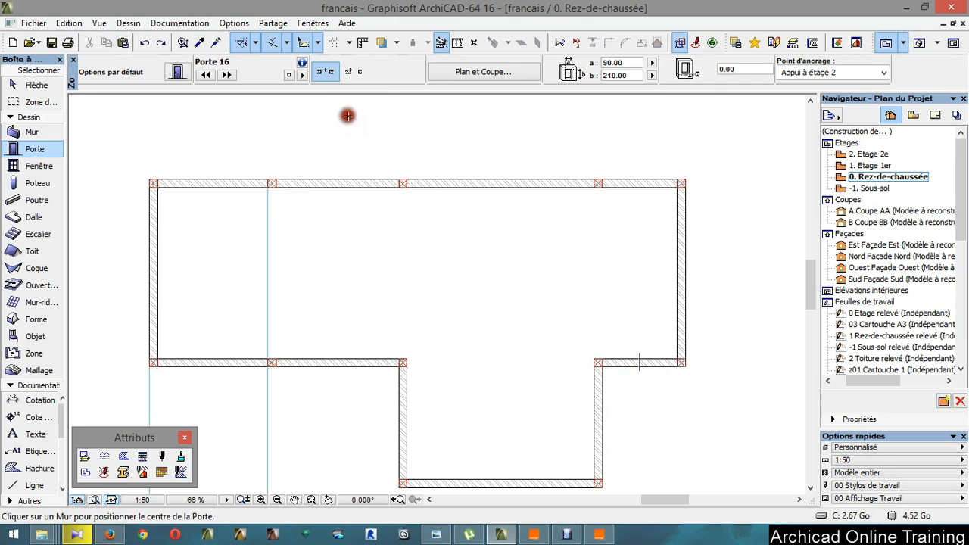
click(640, 364)
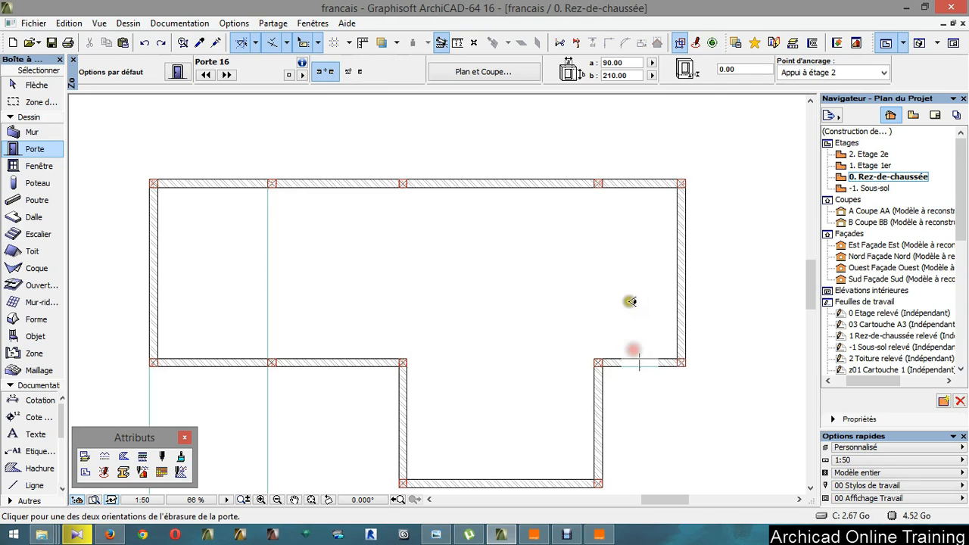
click(670, 285)
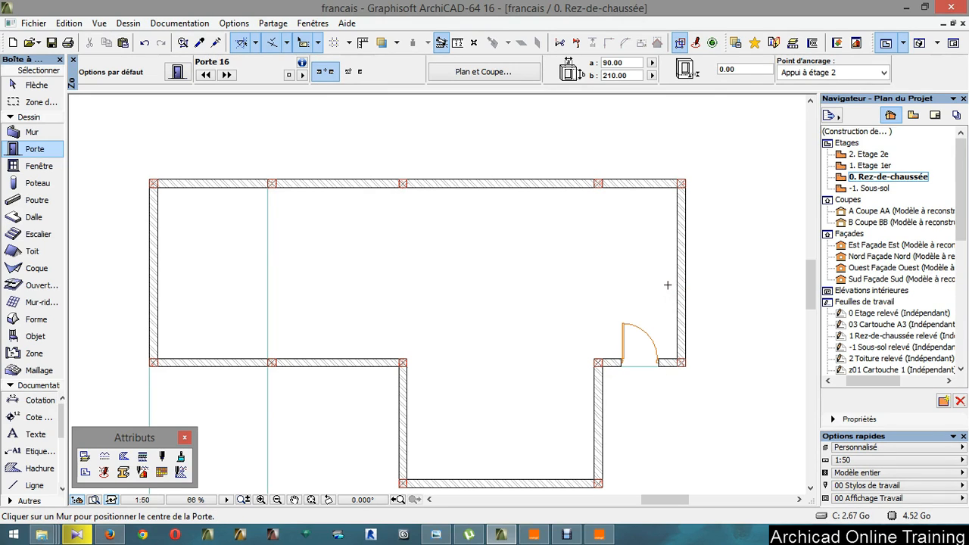
key(ctrl+z)
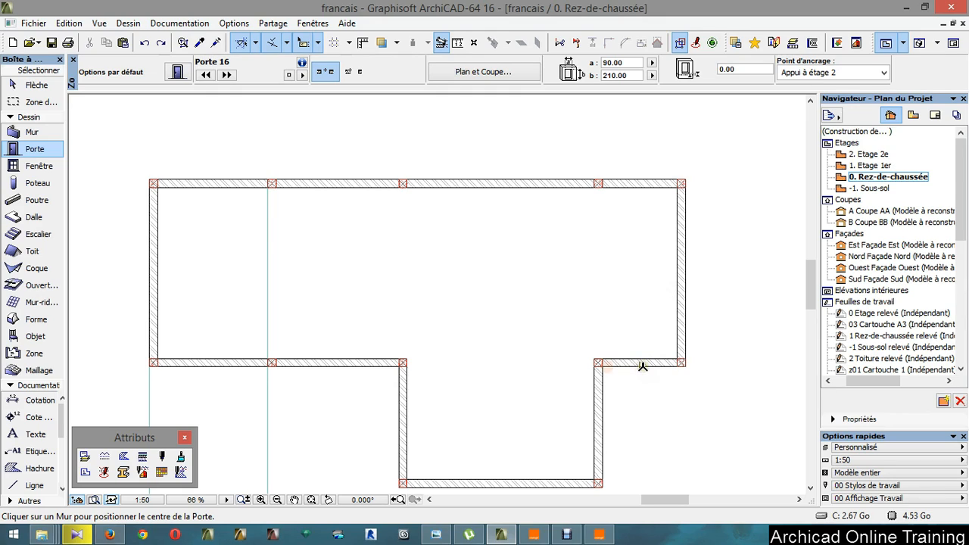
click(640, 364)
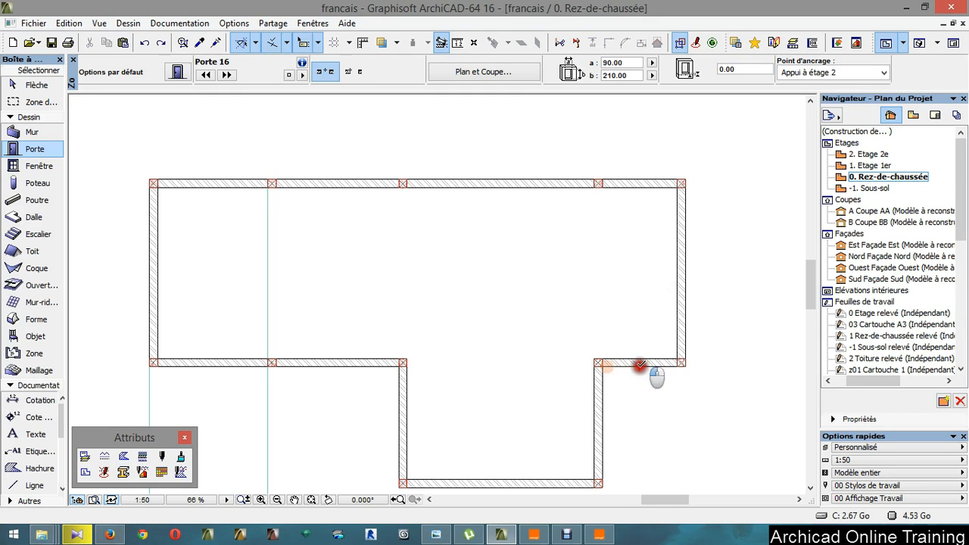
click(659, 296)
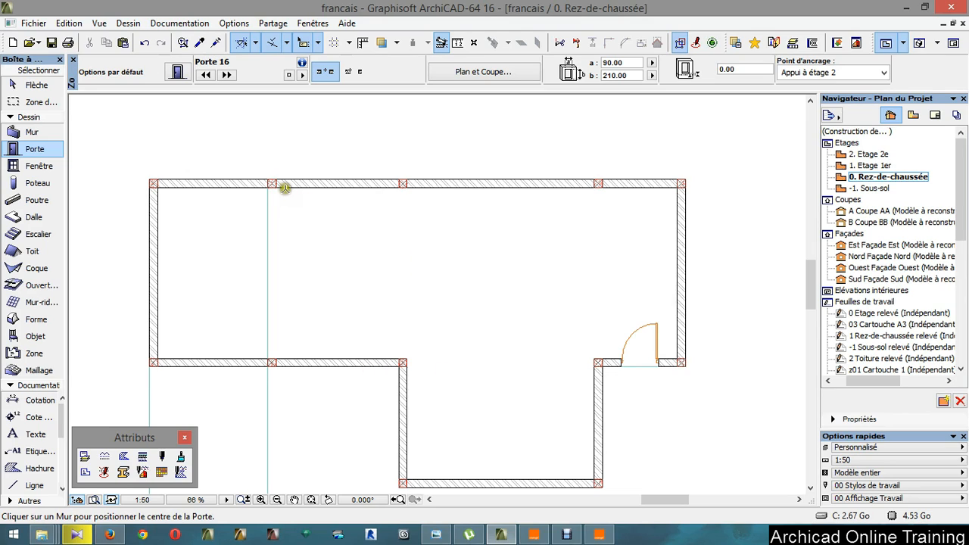
Place a side-anchored door in the top wall just right of the second column, opening inward with its hinge on the left
click(349, 71)
click(283, 187)
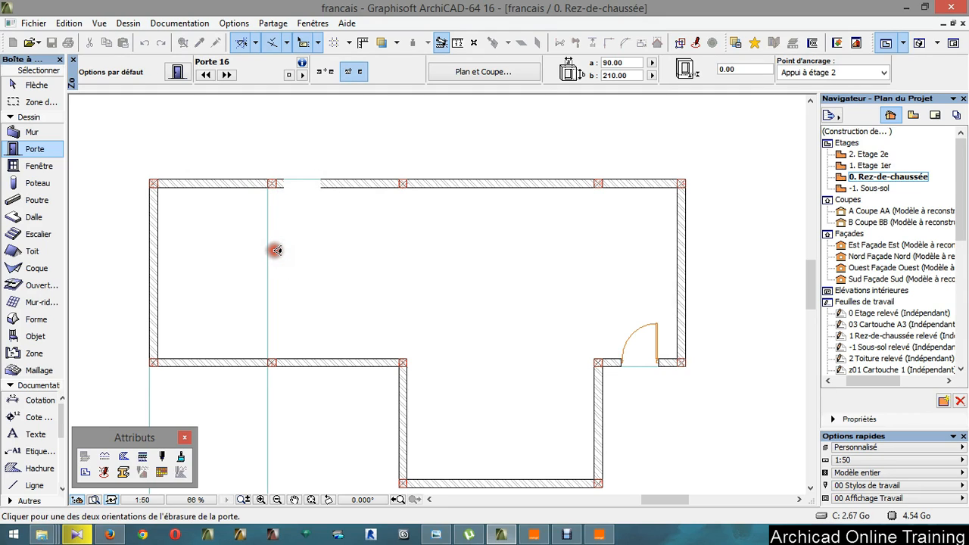
click(278, 251)
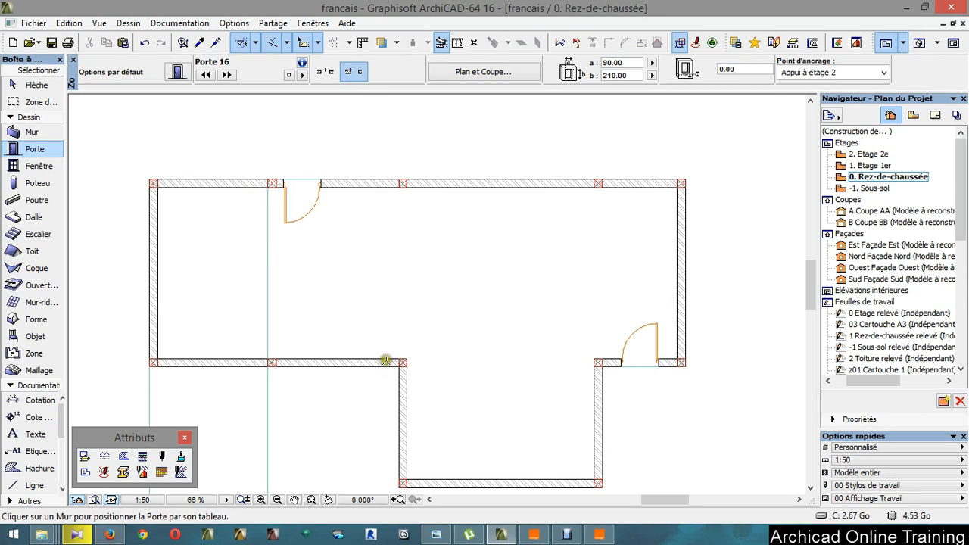
Choose Porte double 16 from Portes pivotantes dessus plat 16 as the default door
scroll(455, 268, down, 2)
scroll(327, 366, up, 1)
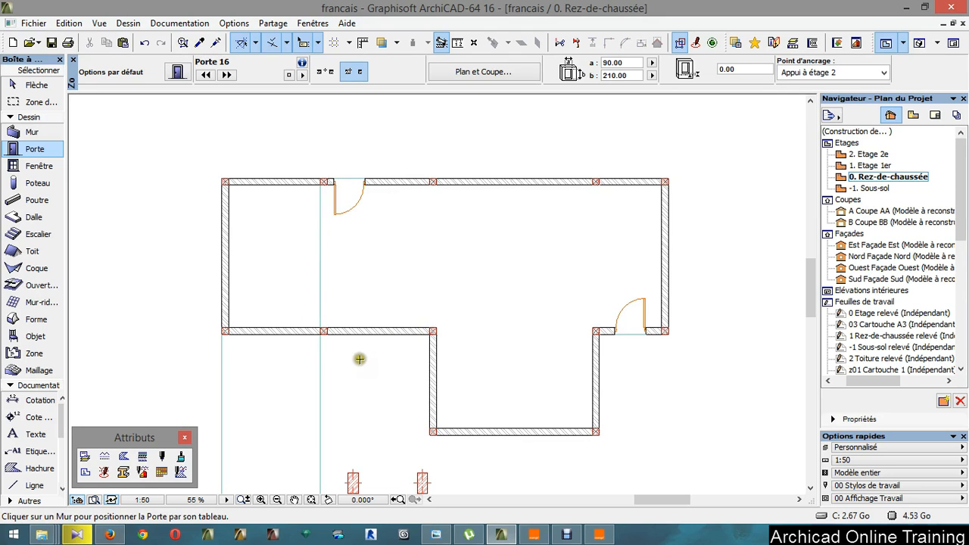
click(178, 73)
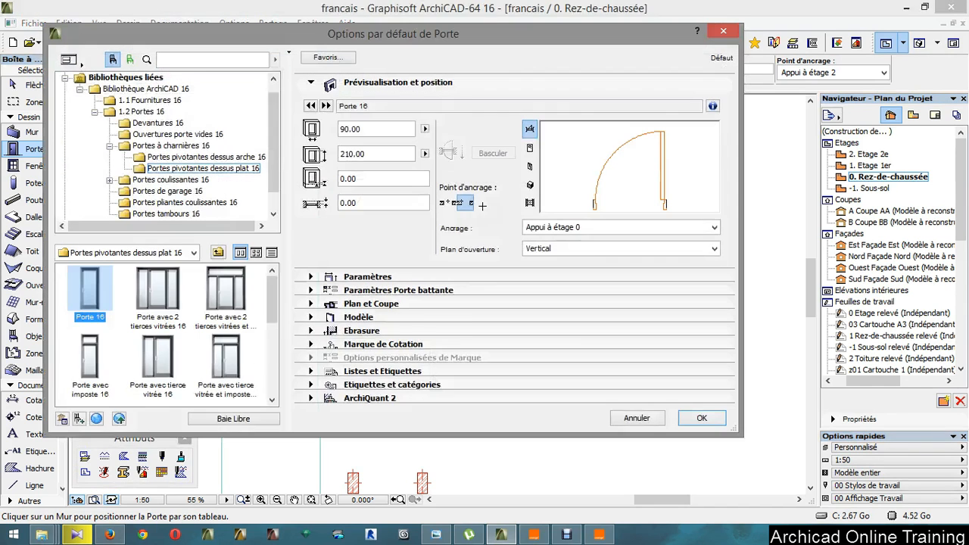
drag(273, 294, 270, 350)
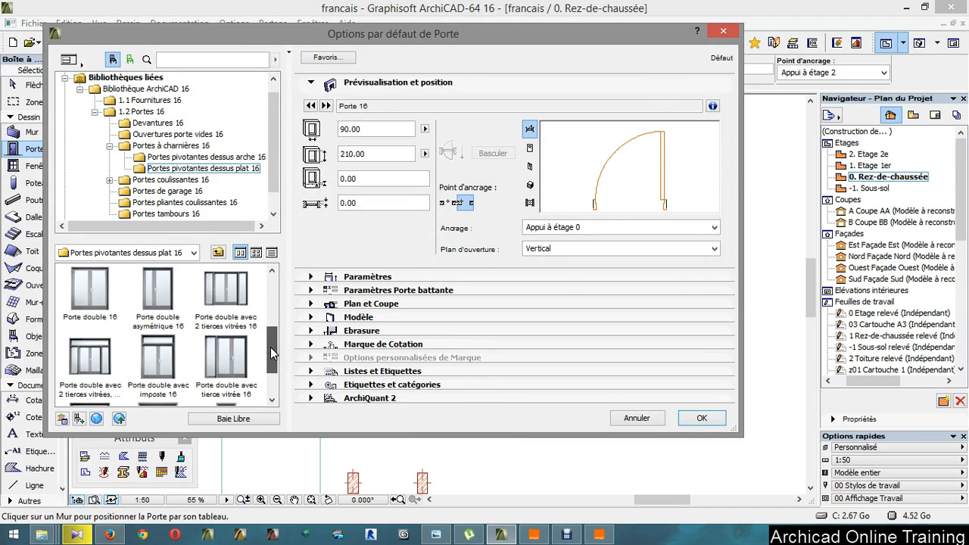
click(90, 288)
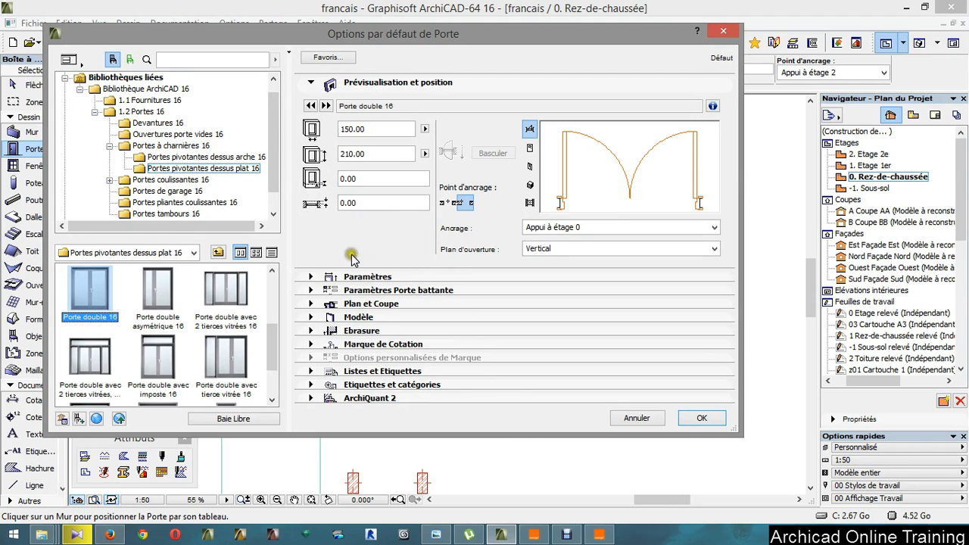
Turn off the exterior and interior casings (Cadre ext and Cadre int) in the double door's Options générales
click(309, 290)
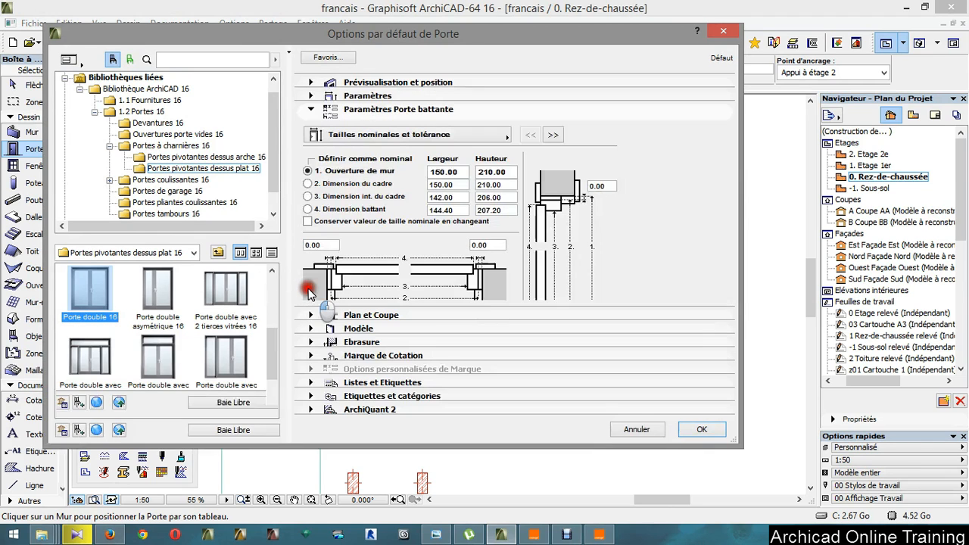
click(552, 136)
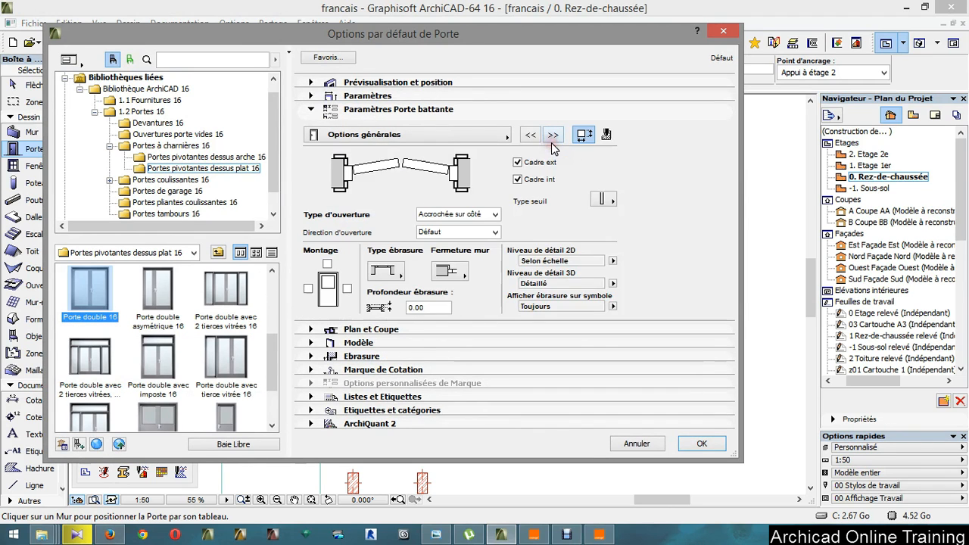
click(518, 162)
click(518, 179)
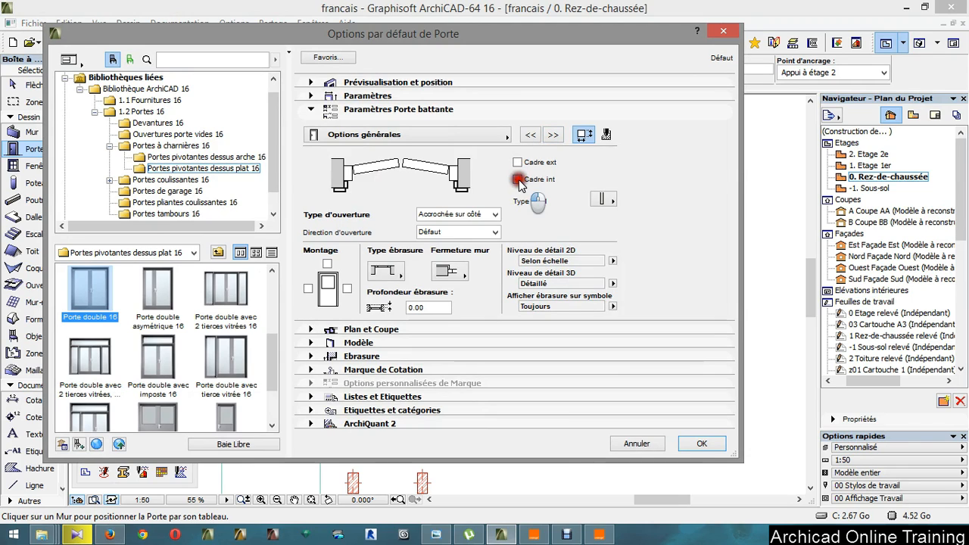
Choose the Poignée 3 knob as the double door's handle in Type battant et poignée porte
click(585, 136)
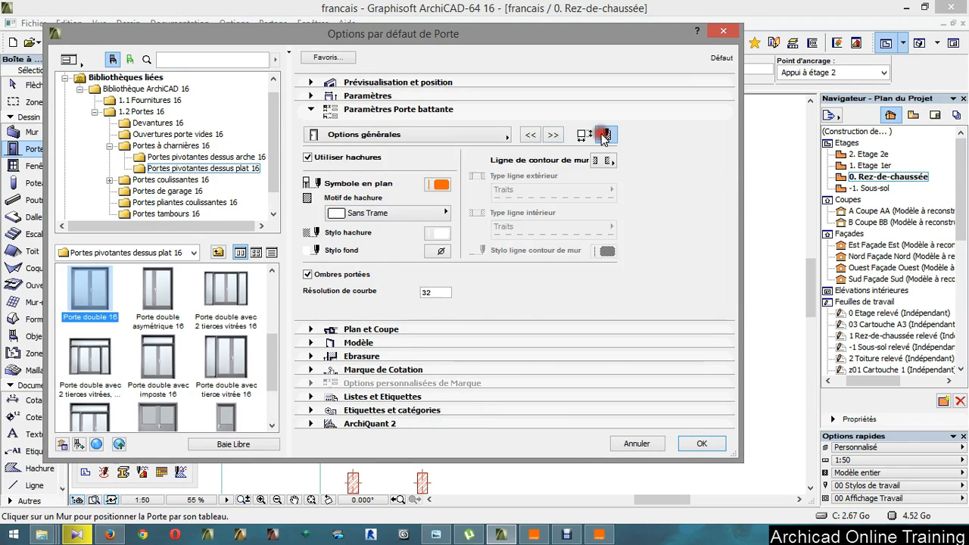
click(553, 135)
click(553, 136)
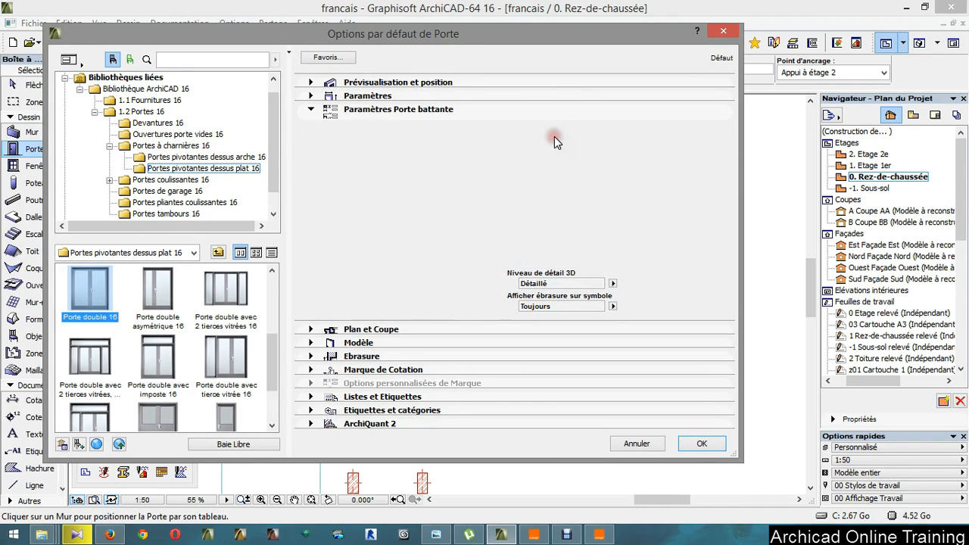
click(553, 136)
click(554, 136)
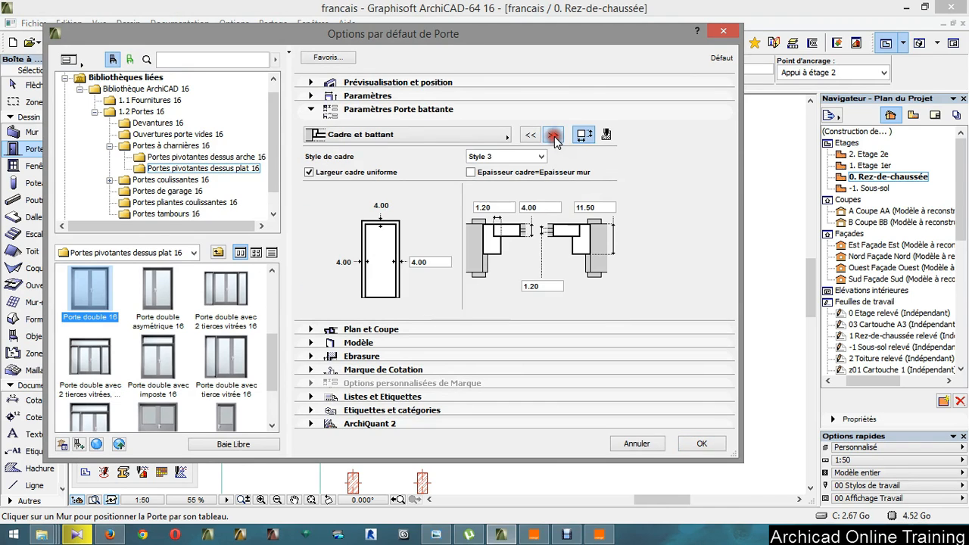
click(554, 136)
click(554, 136)
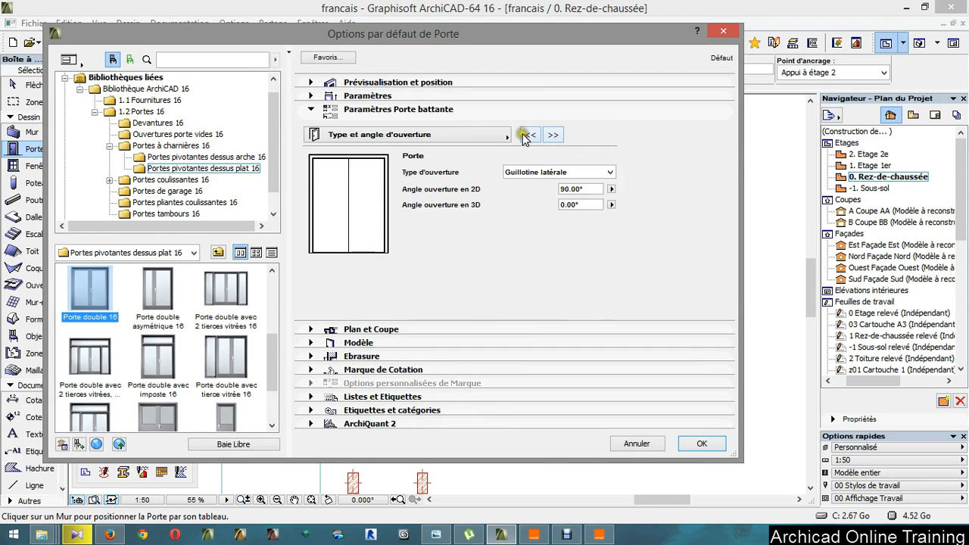
click(577, 187)
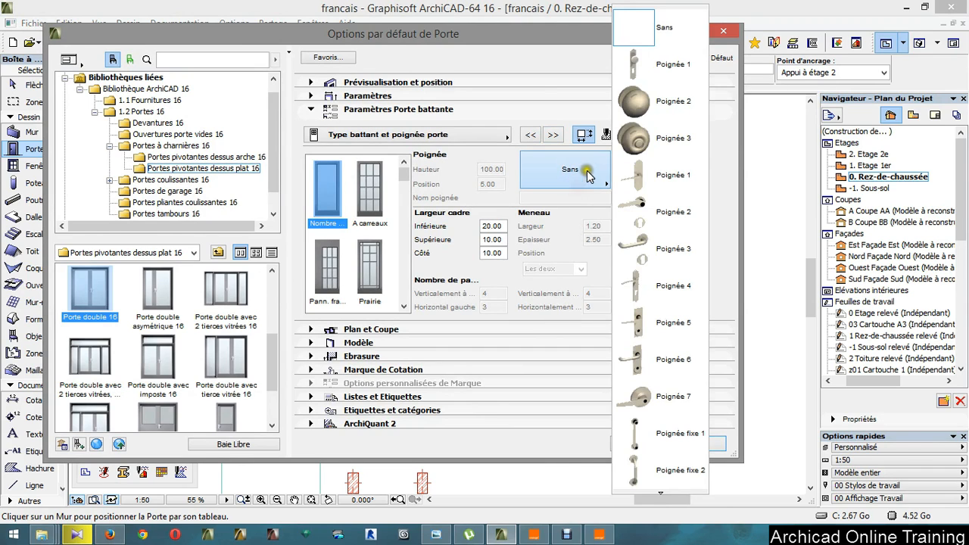
click(674, 138)
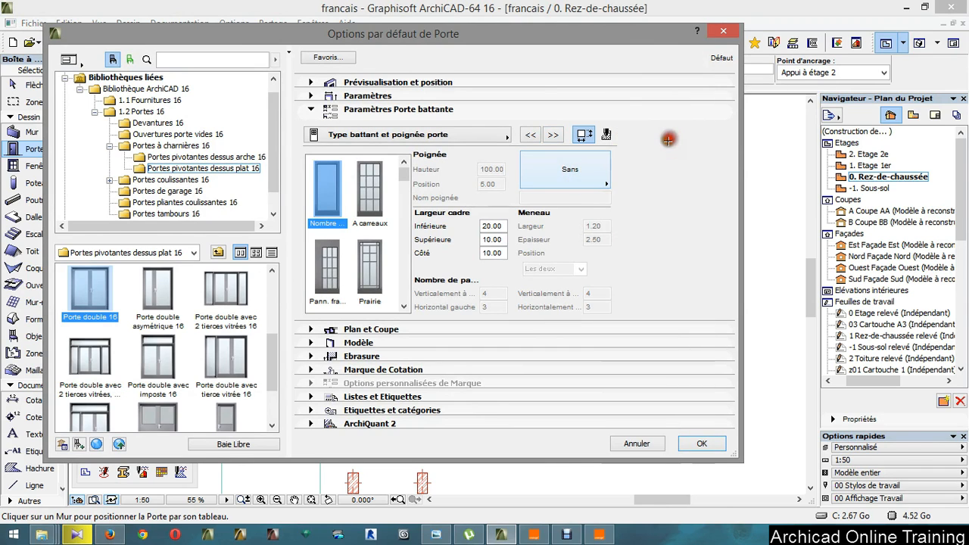
Review the double door's remaining Paramètres Porte battante pages, from opening type and angle through Encombrement minimum to Paramètres pour liste
click(553, 135)
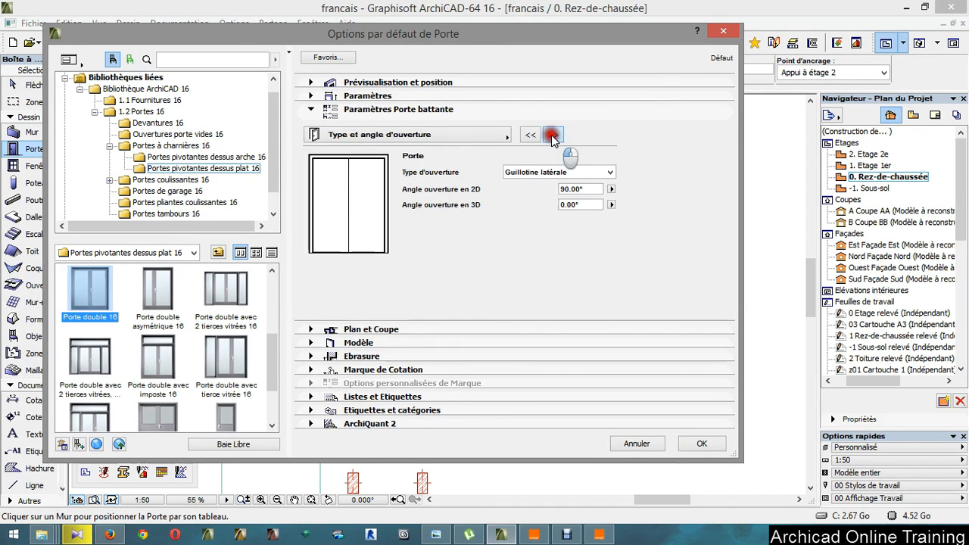
click(552, 135)
click(553, 136)
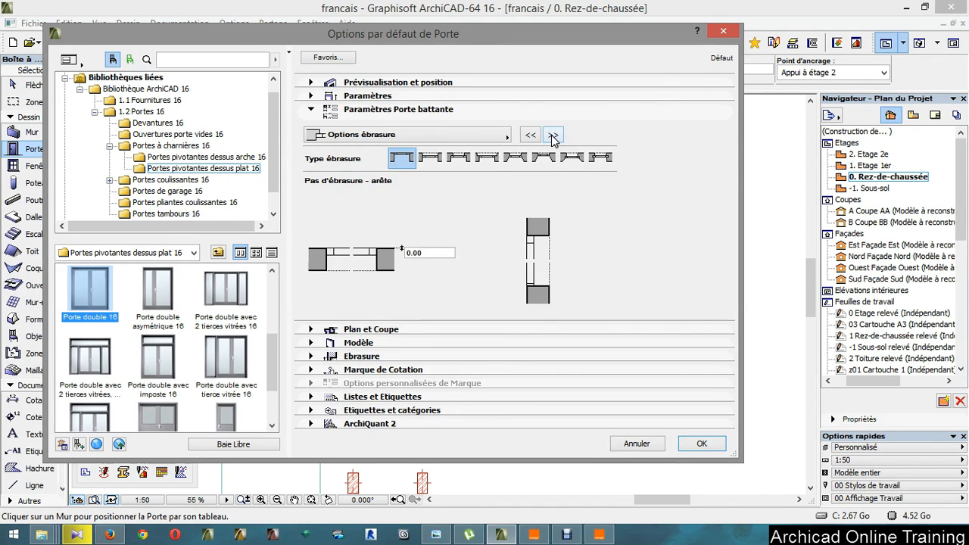
click(553, 135)
click(552, 134)
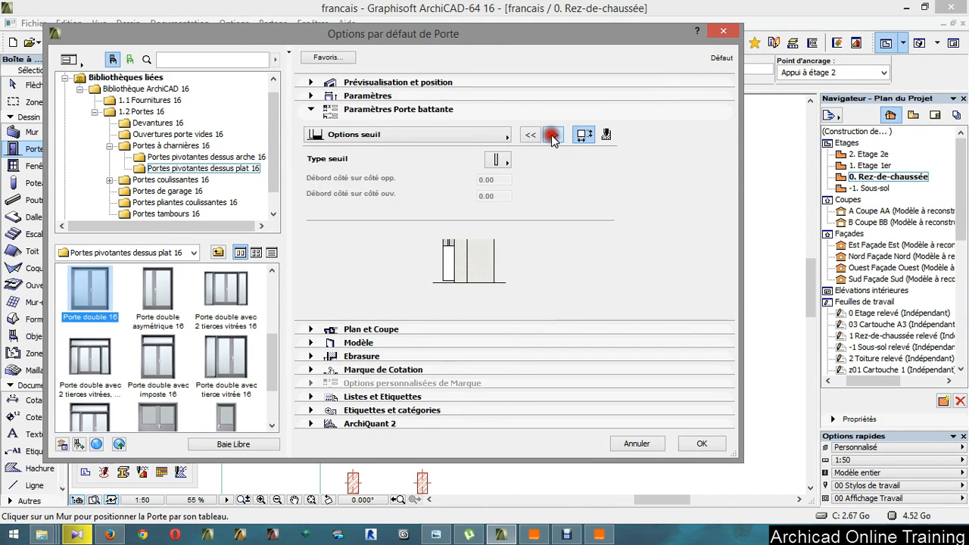
click(552, 135)
click(552, 135)
click(551, 135)
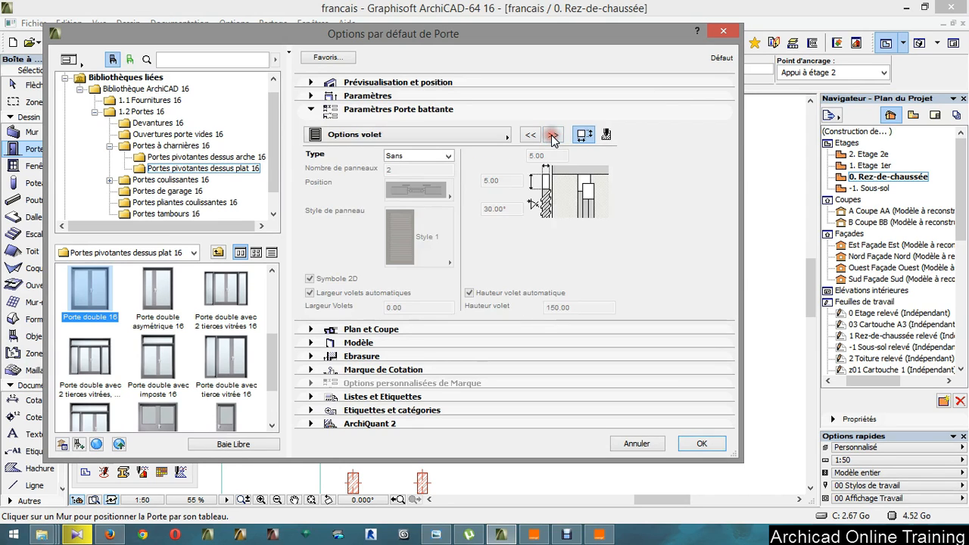
click(552, 135)
click(552, 135)
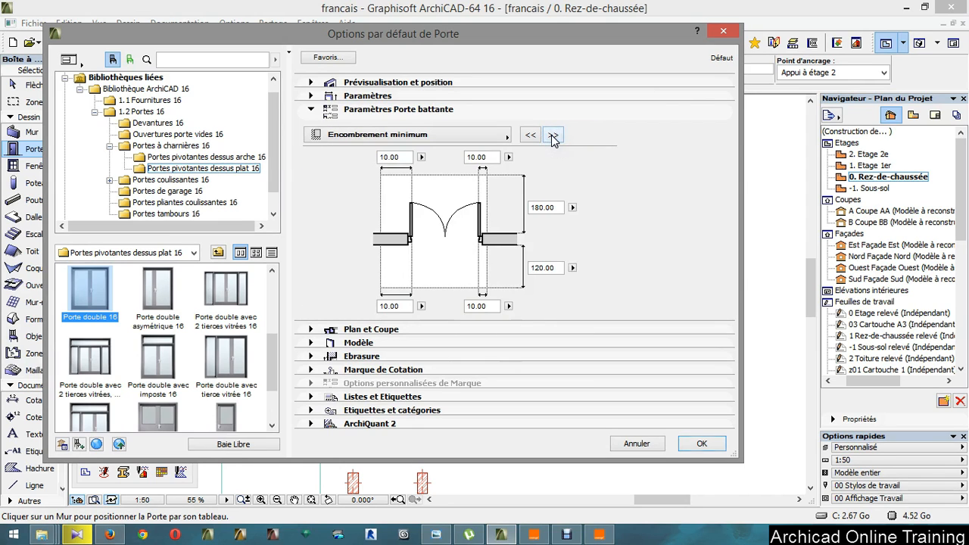
click(552, 134)
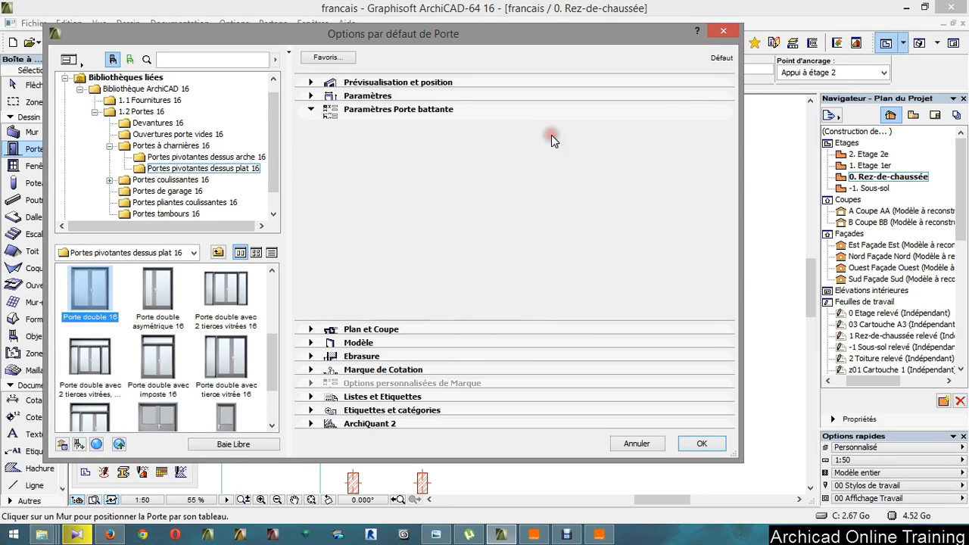
Set the double door's exterior and interior frame materials (Matière cadre extérieur and intérieur) to Peinture-06
click(328, 97)
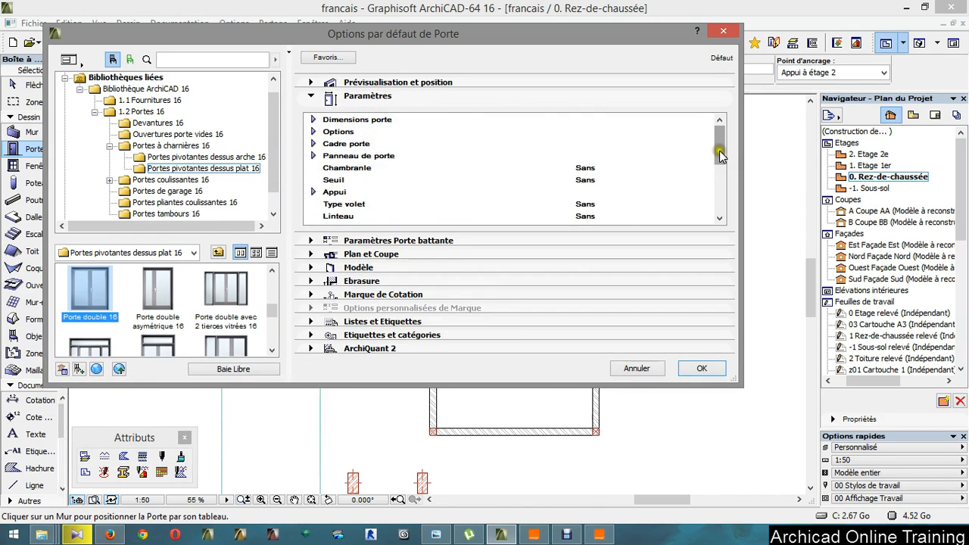
drag(720, 141, 723, 196)
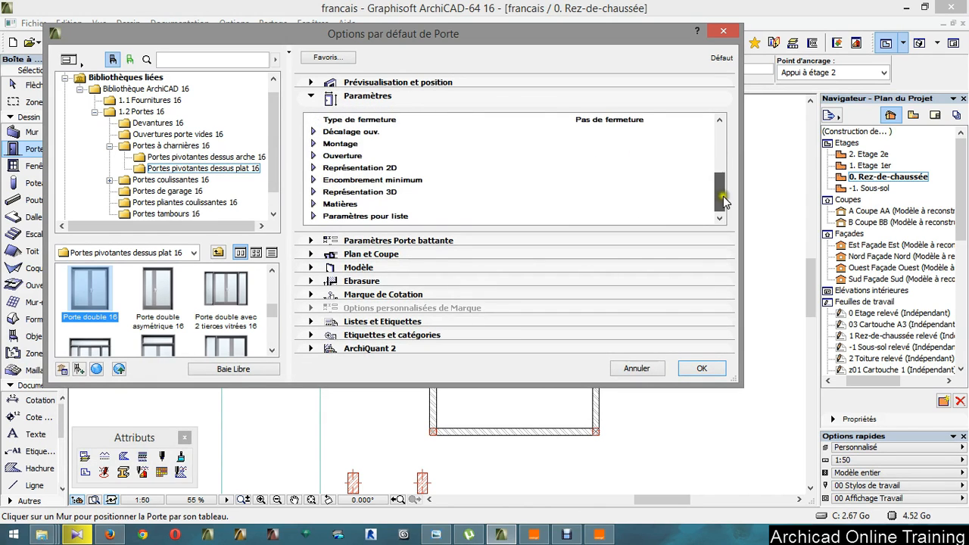
click(313, 203)
drag(720, 175, 720, 192)
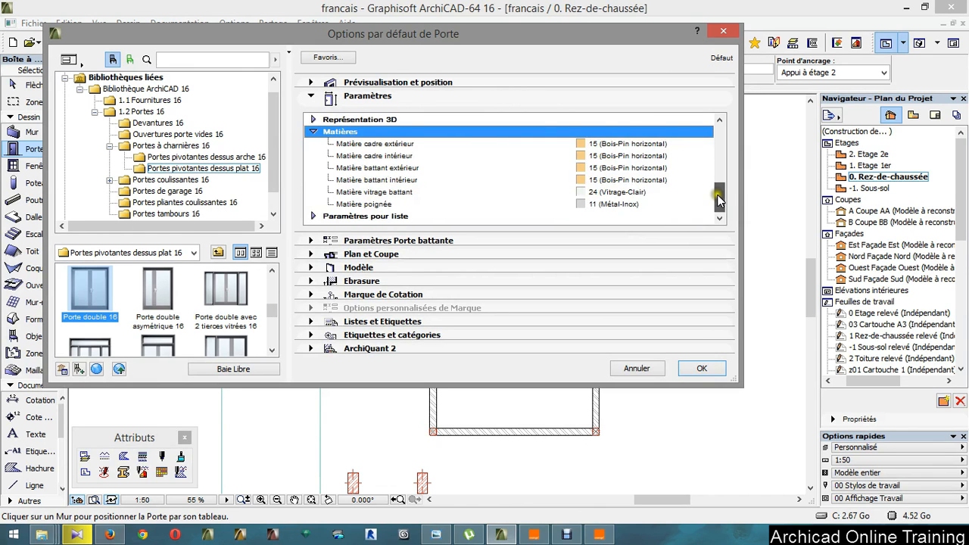
click(641, 144)
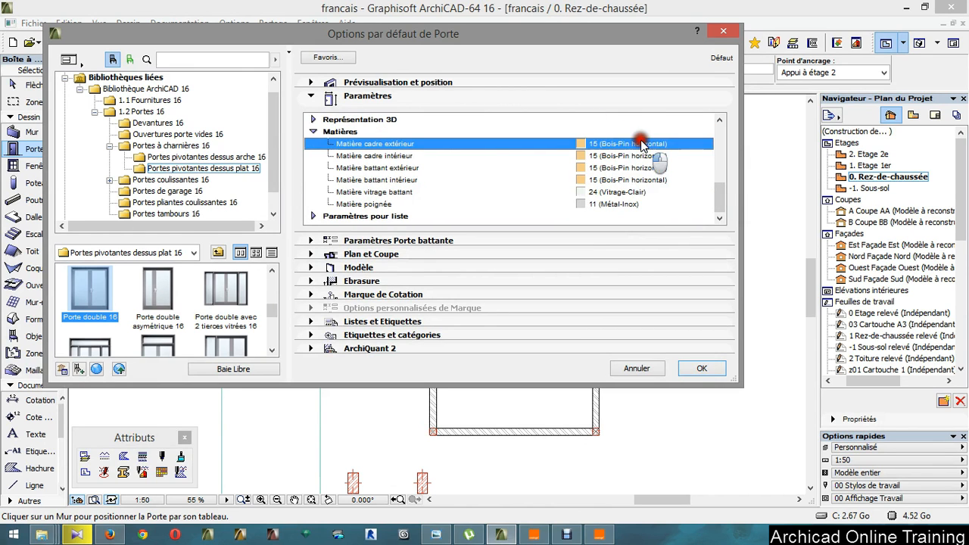
click(706, 143)
click(459, 155)
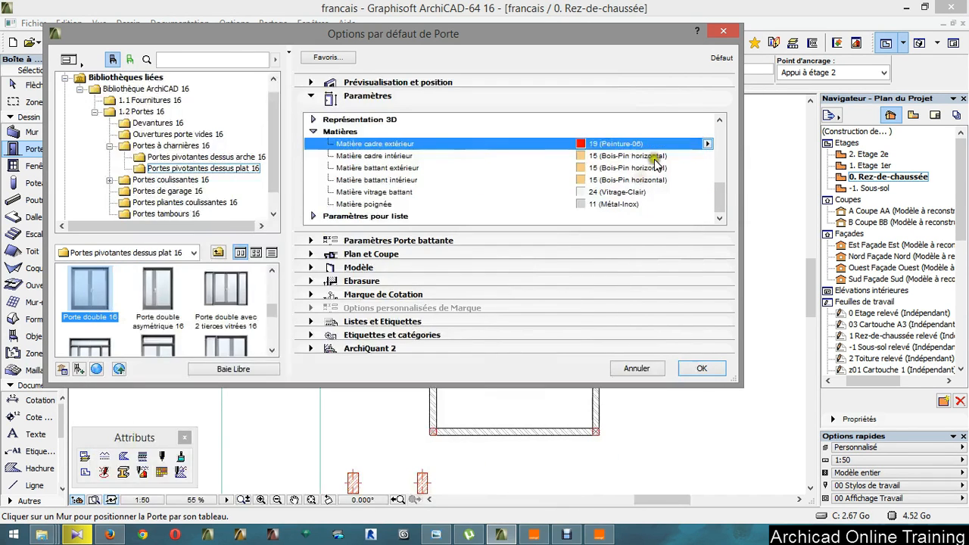
click(706, 156)
click(709, 156)
click(503, 162)
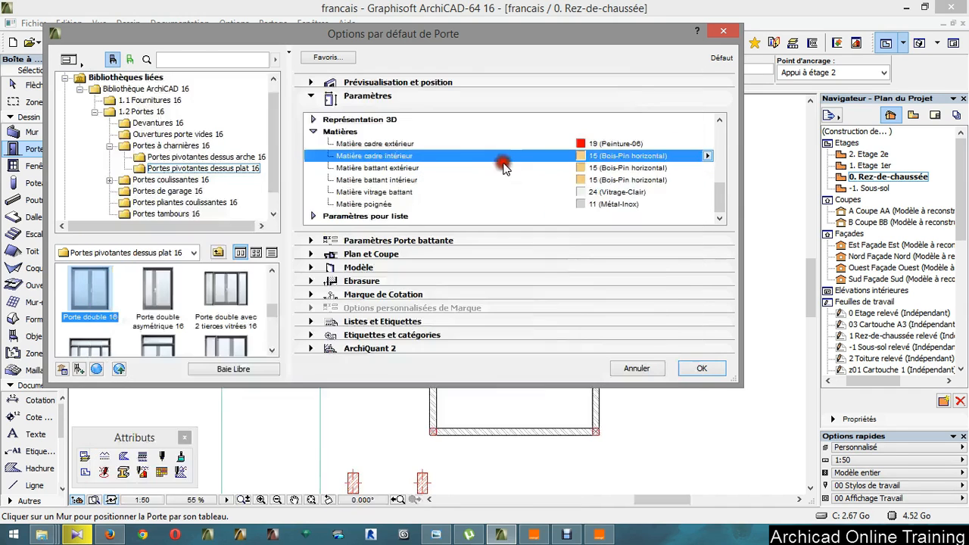
Set the exterior and interior leaf materials (Matière battant extérieur and intérieur) to Peinture-06 and accept the default door settings
click(680, 169)
click(710, 168)
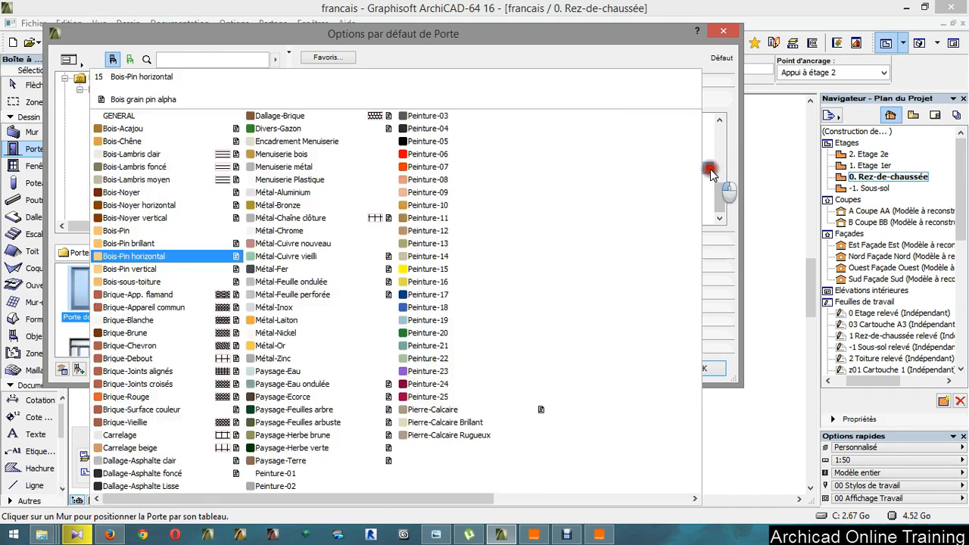
click(496, 154)
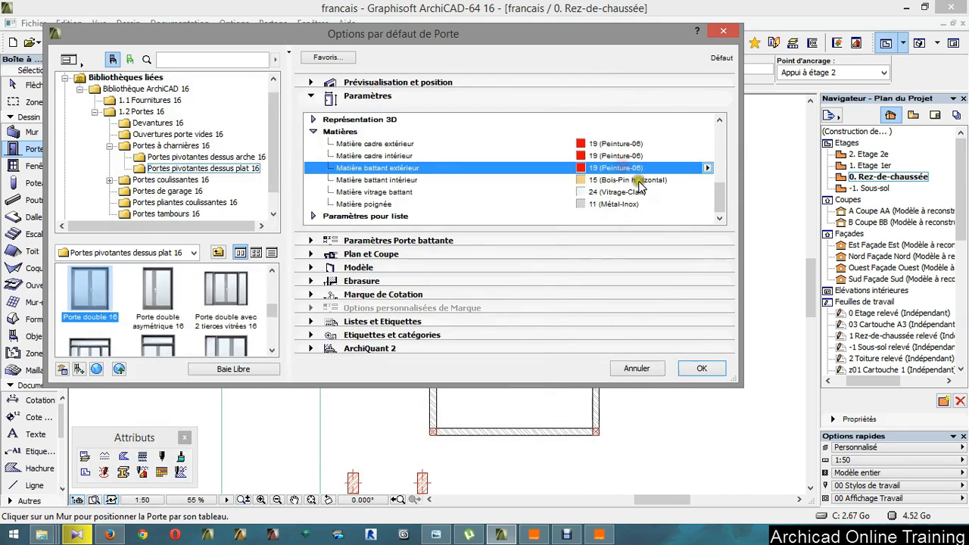
click(697, 180)
click(710, 181)
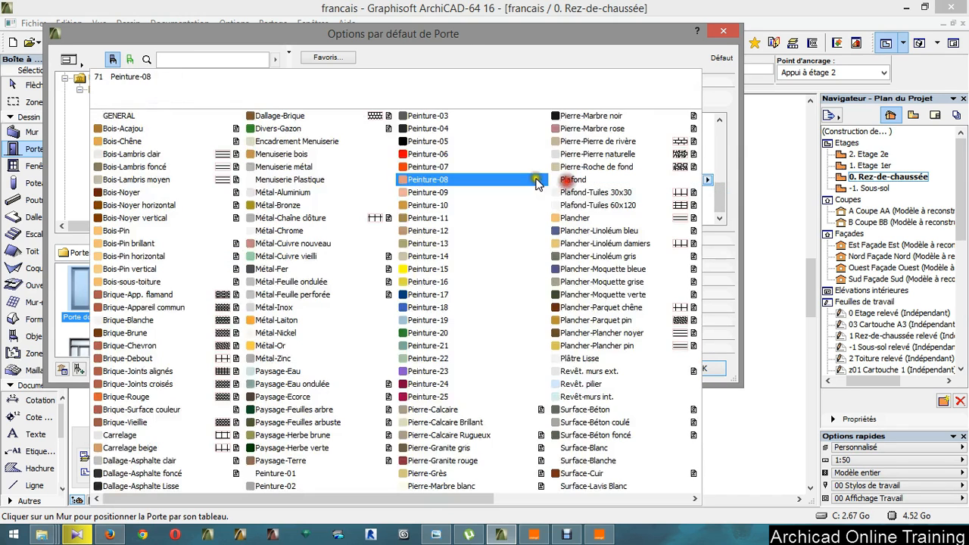
click(466, 154)
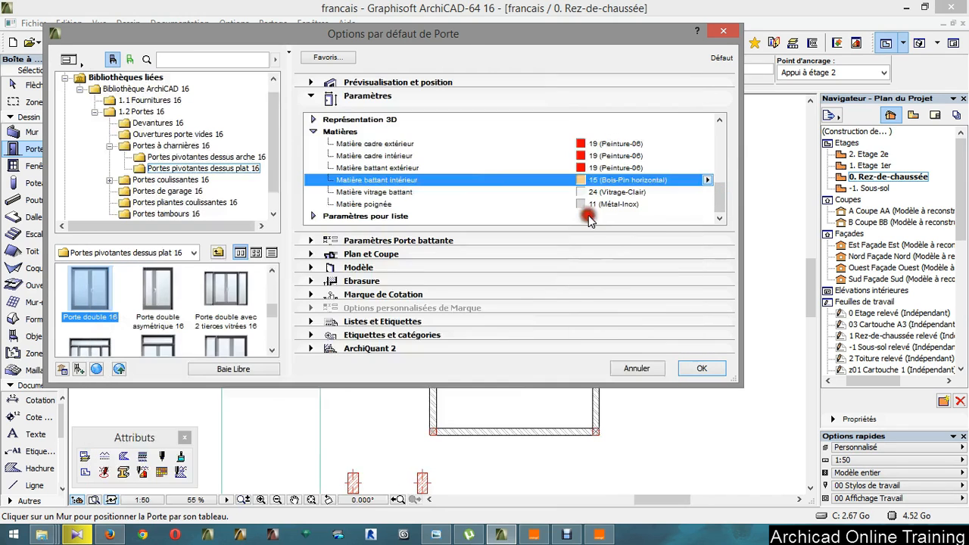
click(714, 368)
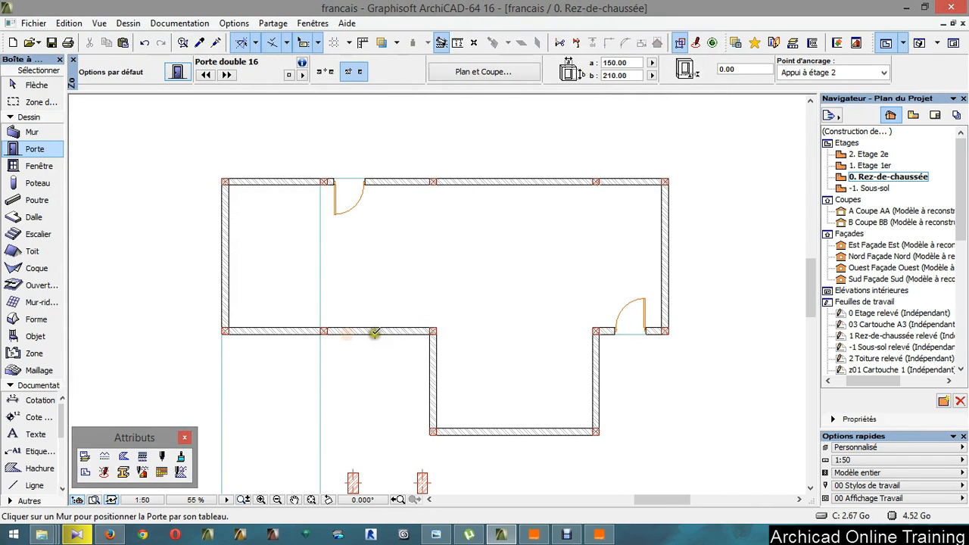
Place a centre-anchored double door in the lower-left wall between the second column and the inner corner, opening inward
click(374, 333)
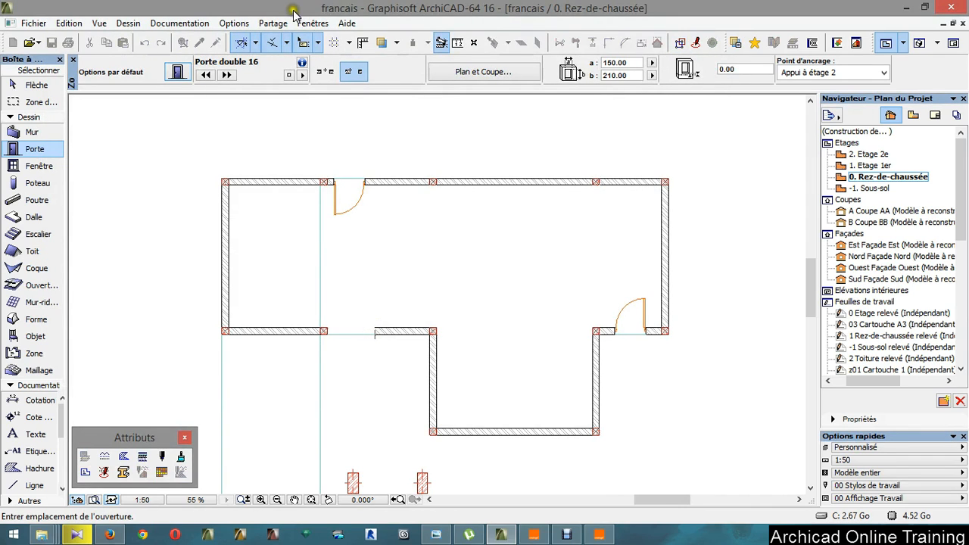
click(326, 71)
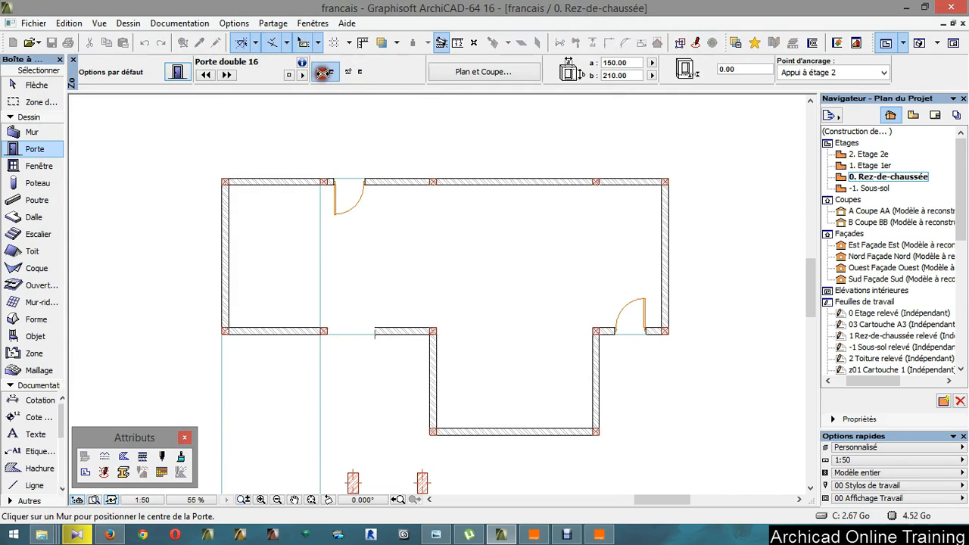
click(391, 268)
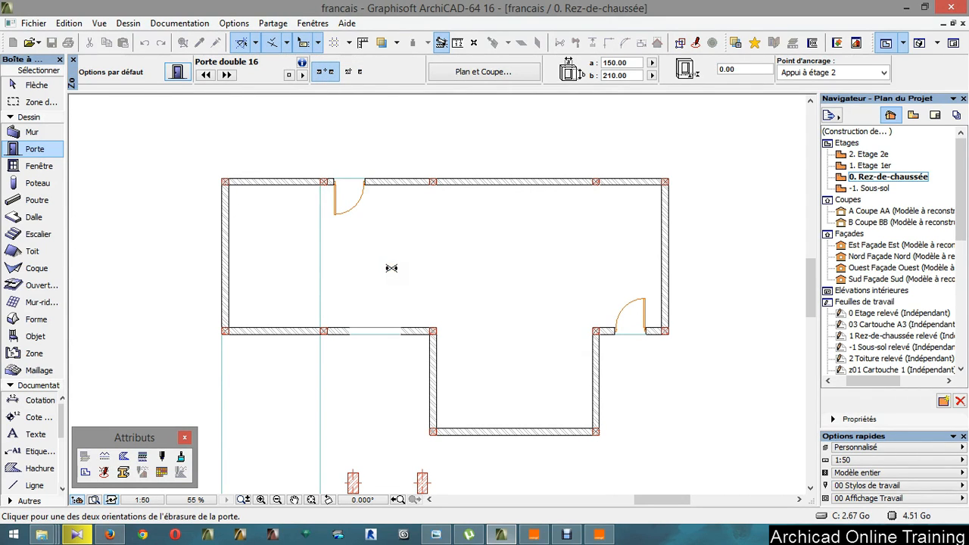
click(387, 244)
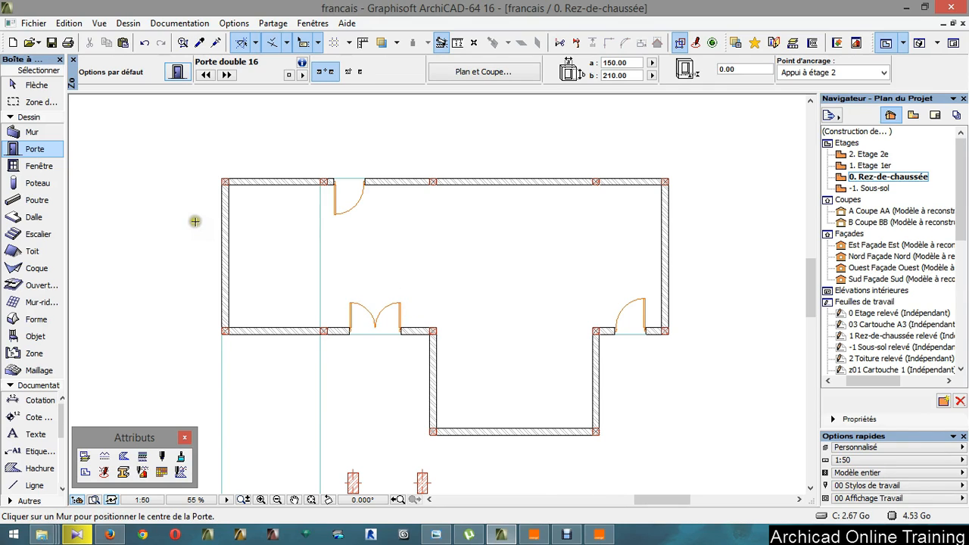
Choose Porte double garage 16 from Portes de garage 16 as the default door
click(176, 70)
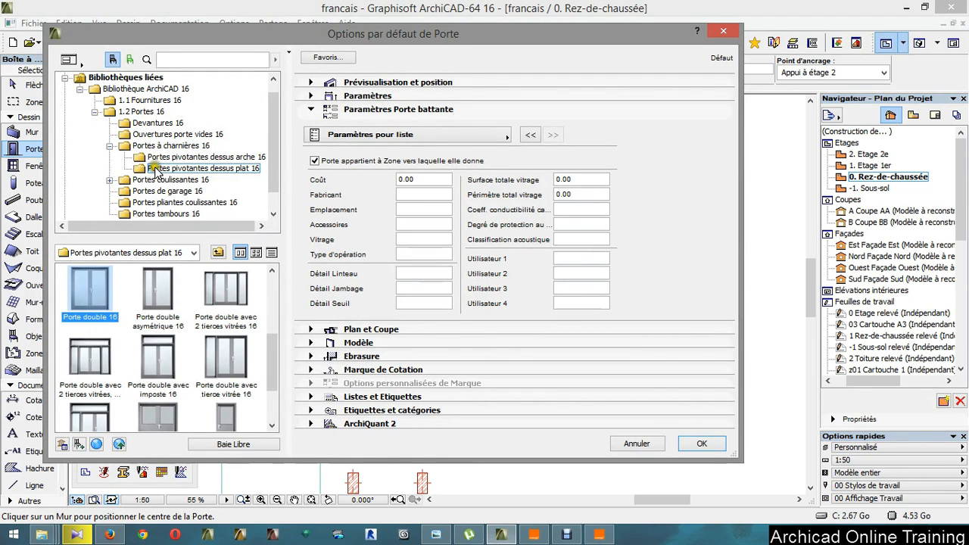
click(136, 191)
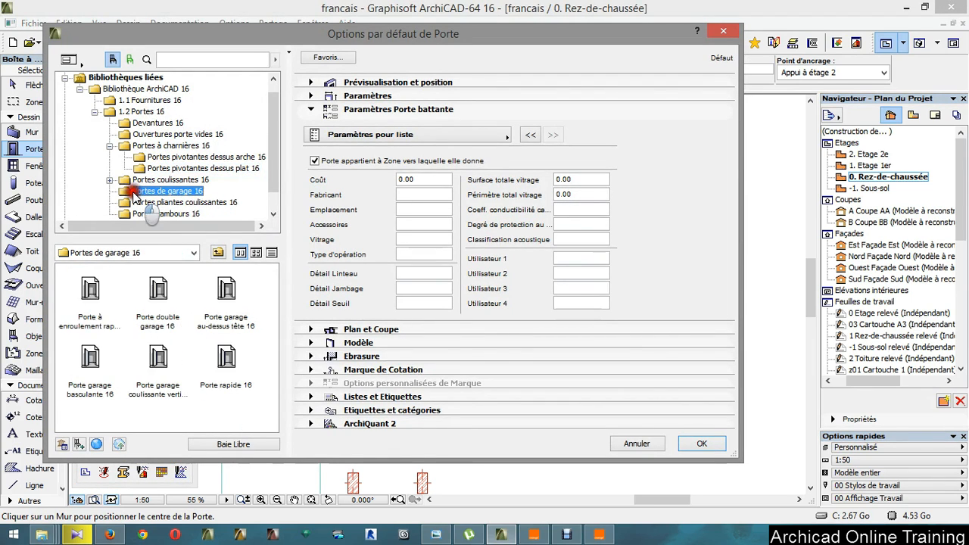
click(148, 296)
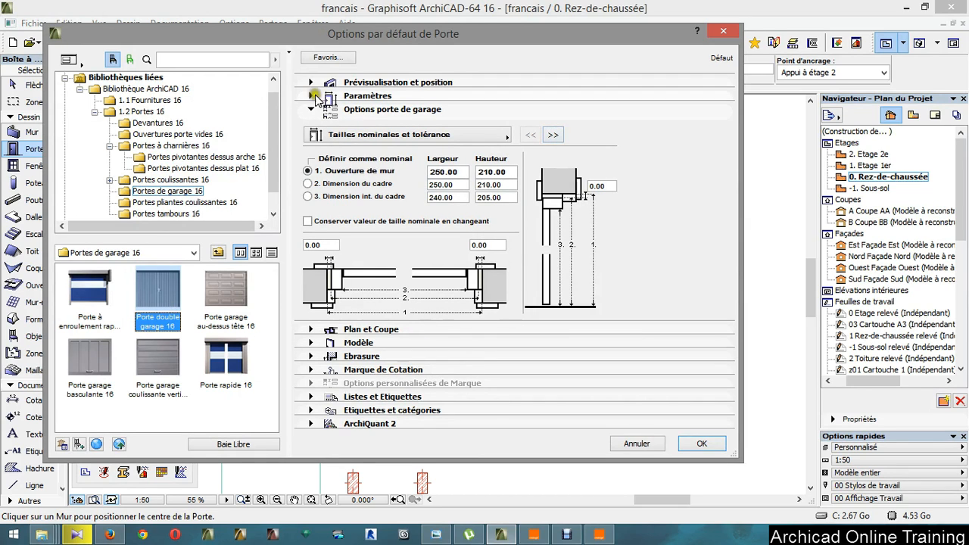
Set the garage door's sill height relative to étage 0 to -25
click(311, 82)
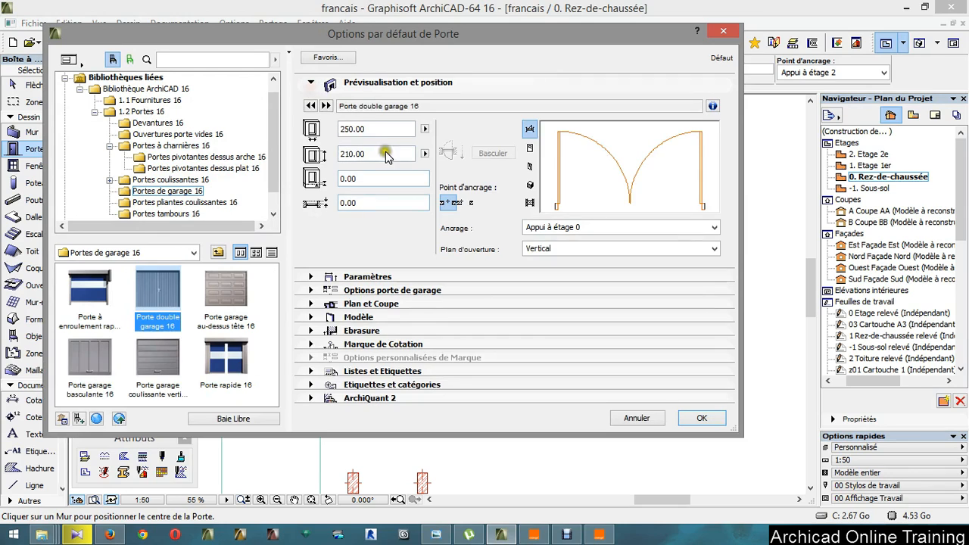
click(367, 178)
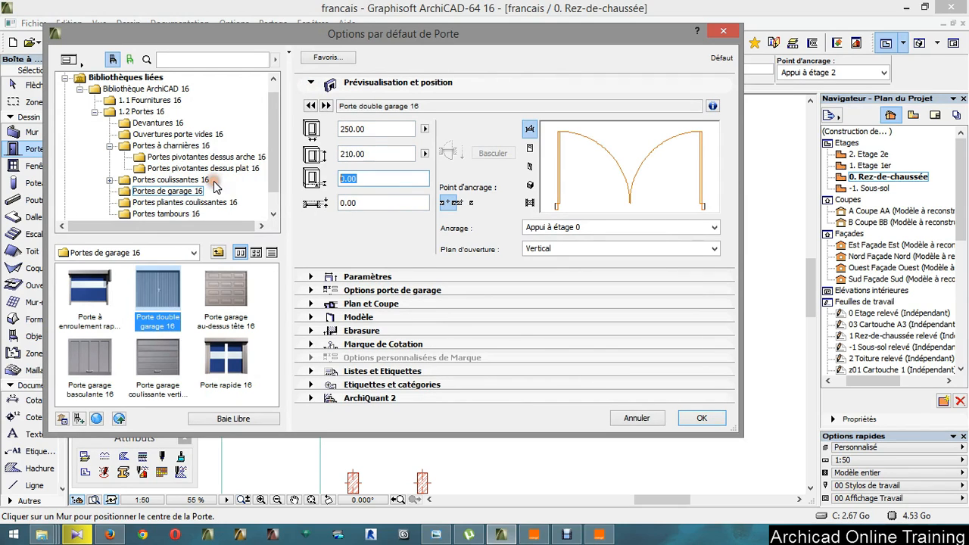
text(-25)
Check the default garage door's Matières settings and place the door centred in the lower-left wall between the first two columns, opening outward
click(308, 276)
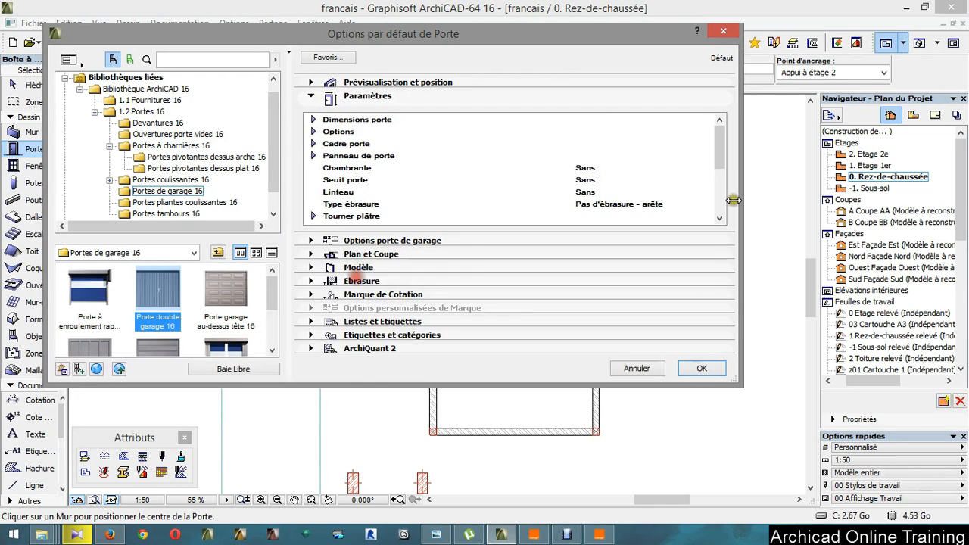
drag(716, 142, 731, 200)
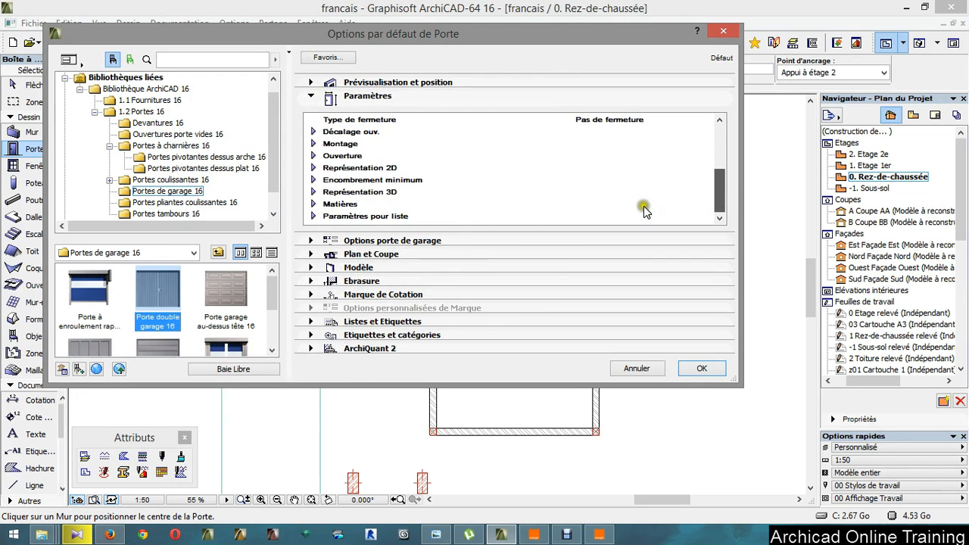
click(312, 204)
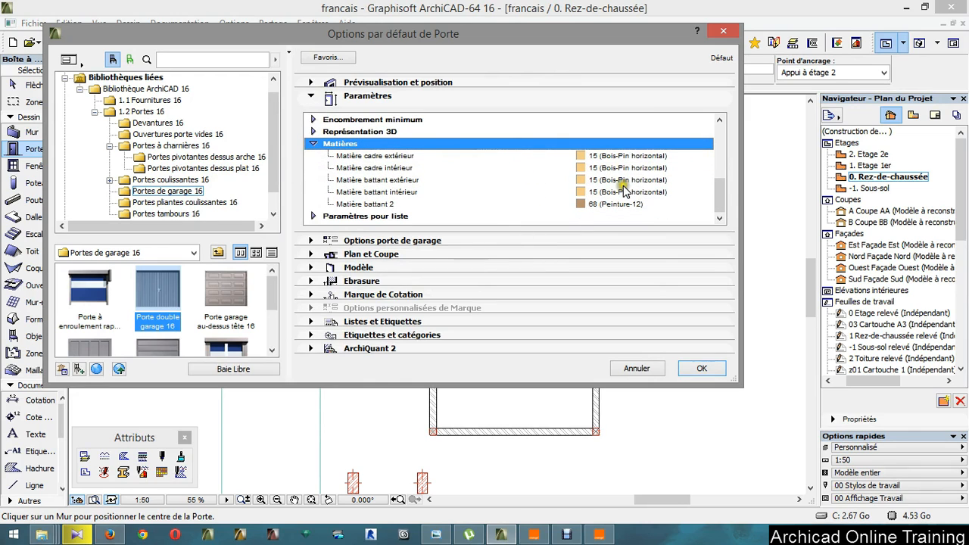
click(659, 155)
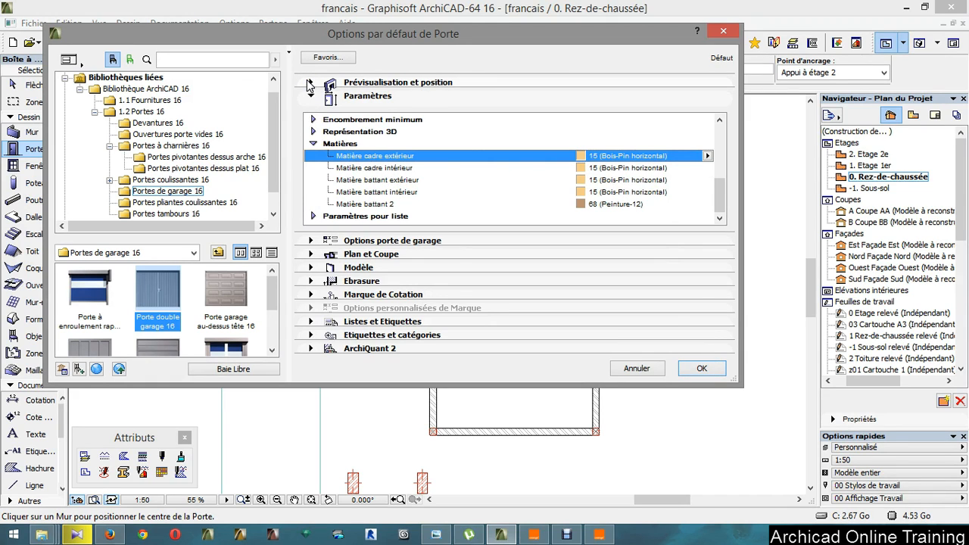
click(710, 369)
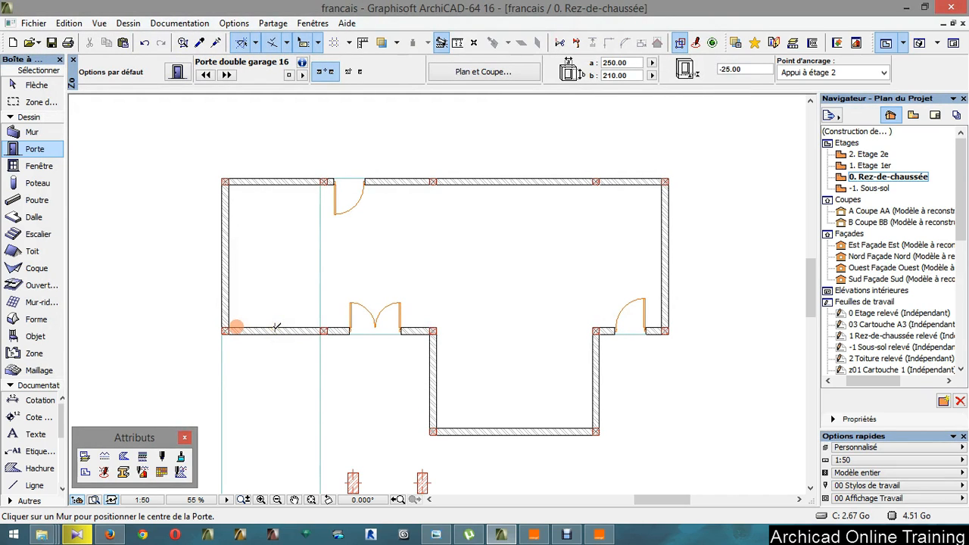
click(276, 327)
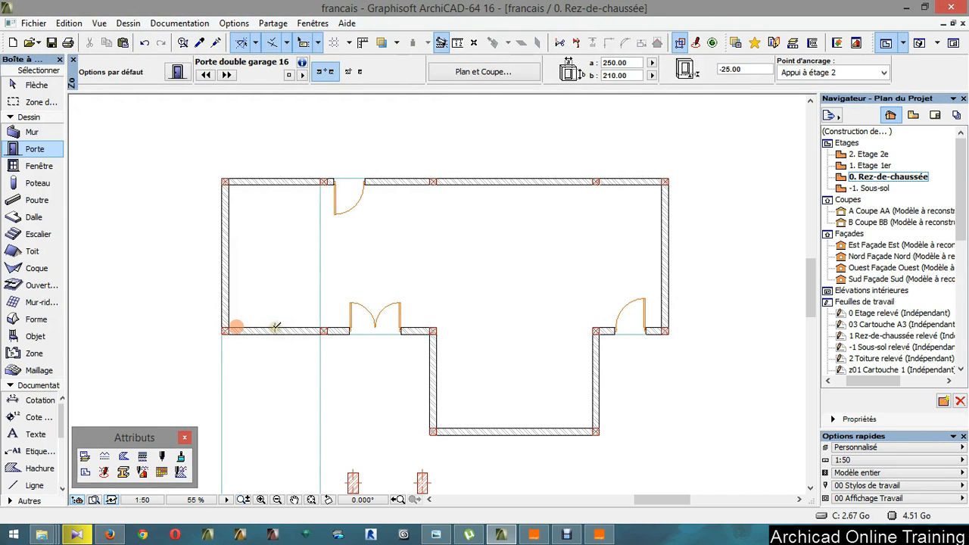
click(270, 406)
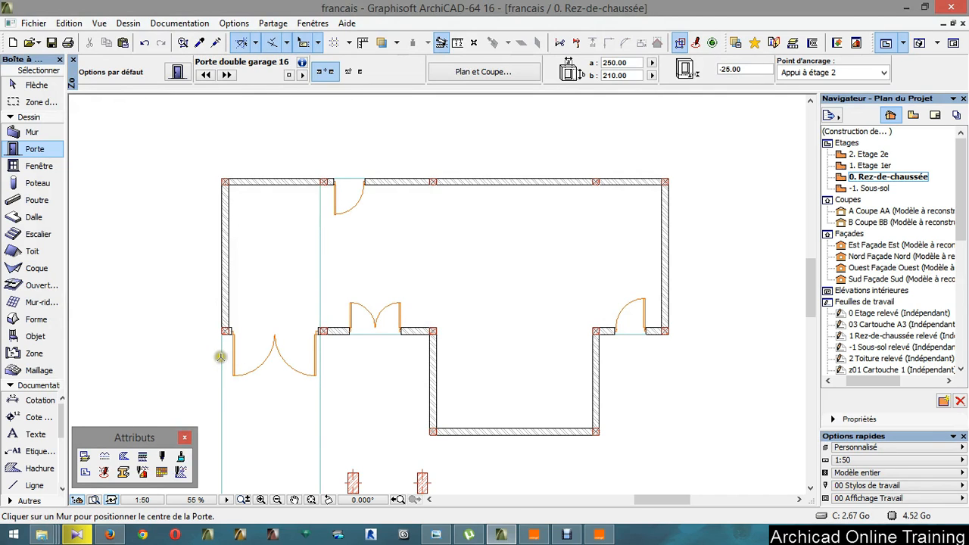
Check the Ouverture parameters of the placed garage door, including its 2D and 3D opening angles
shift+click(316, 377)
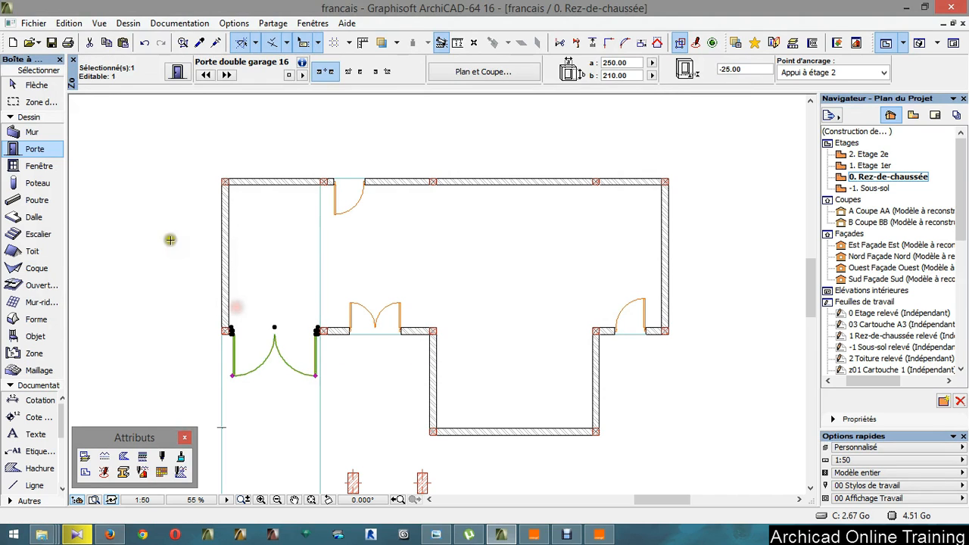
click(178, 71)
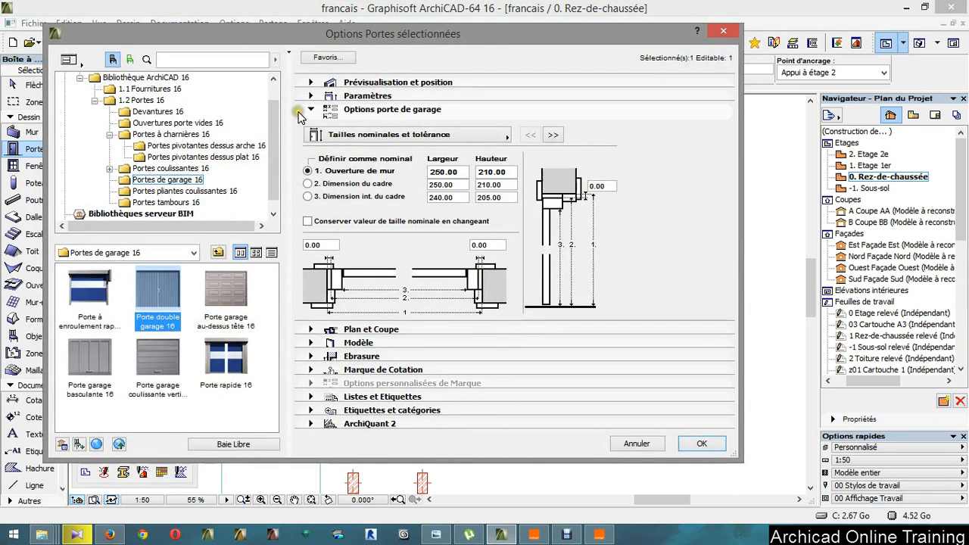
click(310, 96)
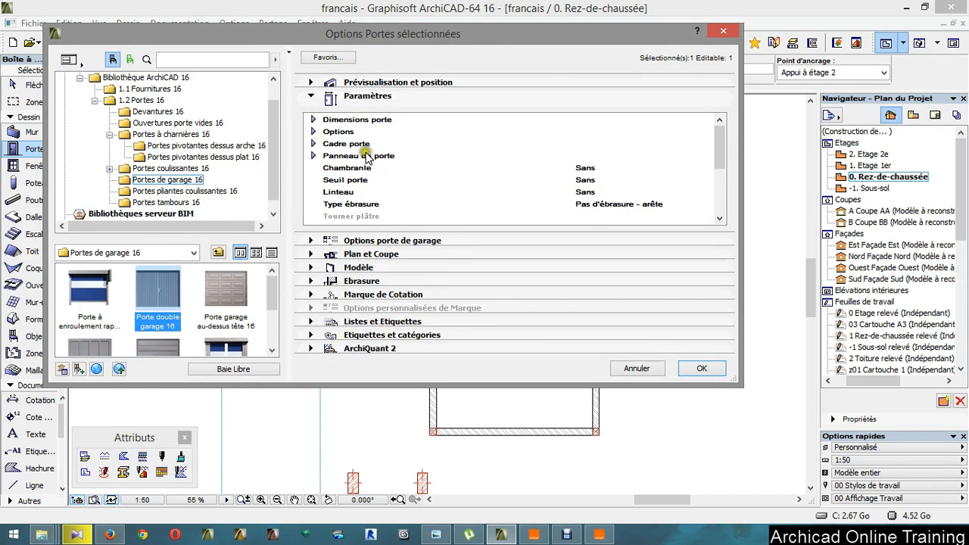
drag(720, 150, 729, 192)
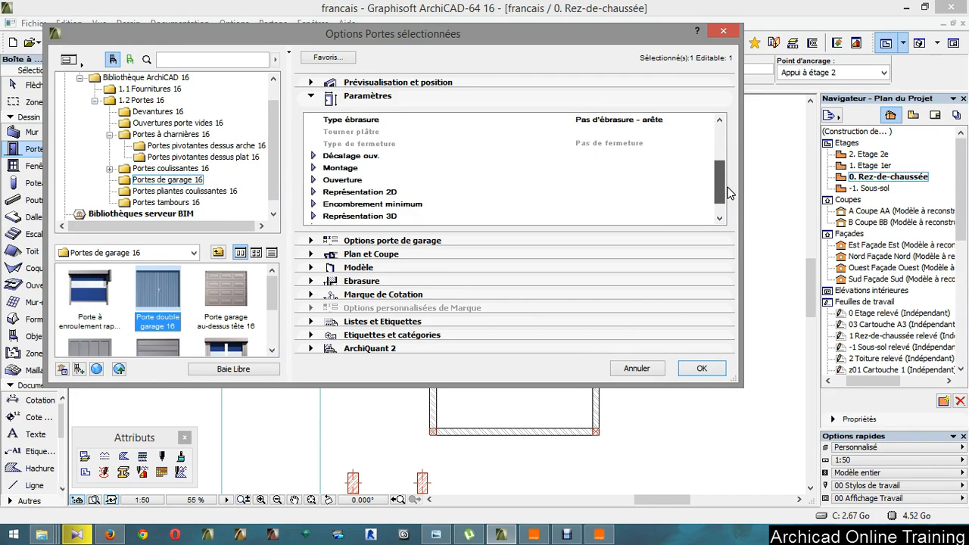
click(313, 179)
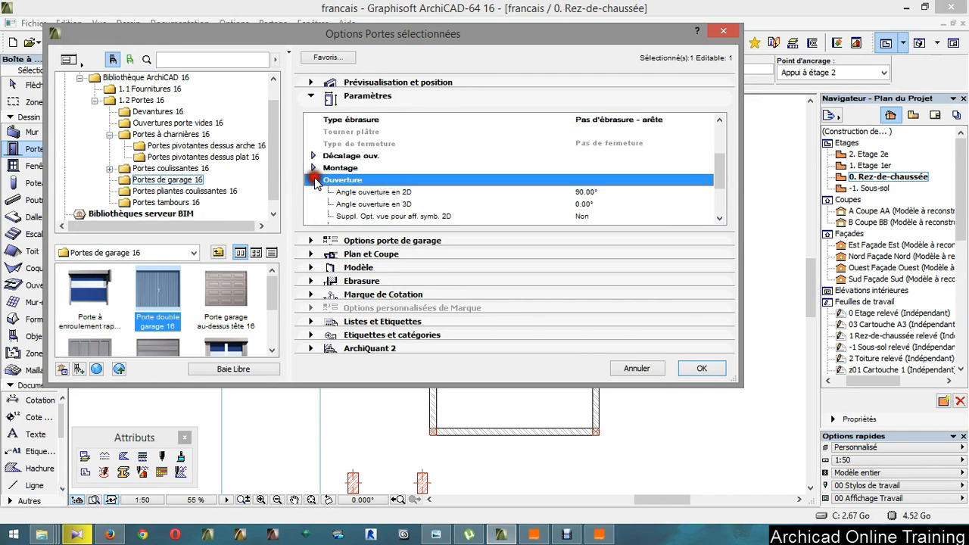
click(587, 168)
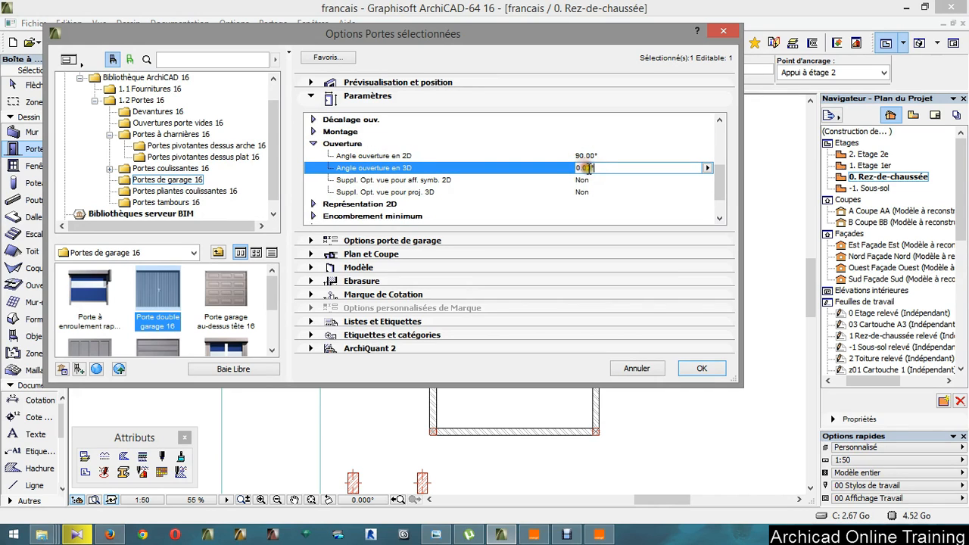
click(482, 176)
click(702, 368)
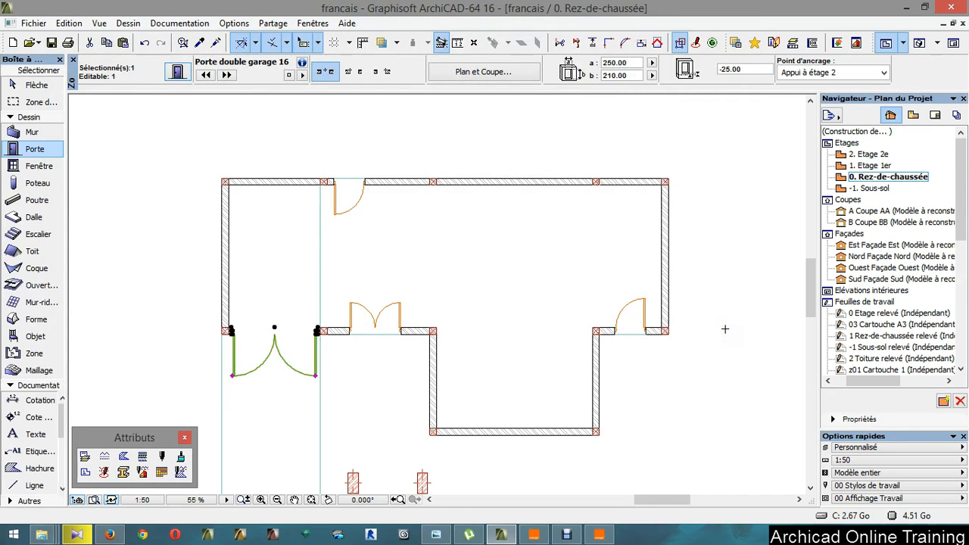
key(Escape)
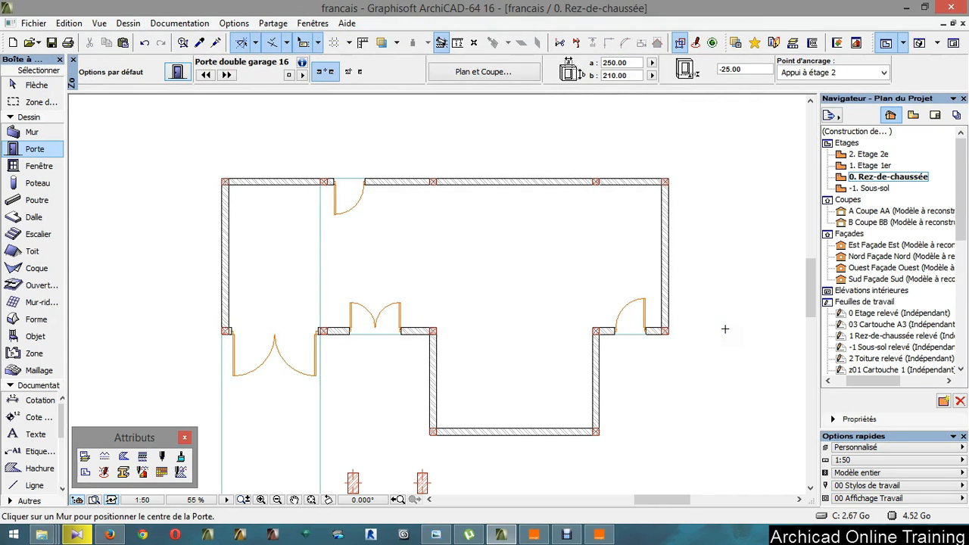
Set the default Fenêtre 16 window's height to 160 and its sill height to 90
click(29, 173)
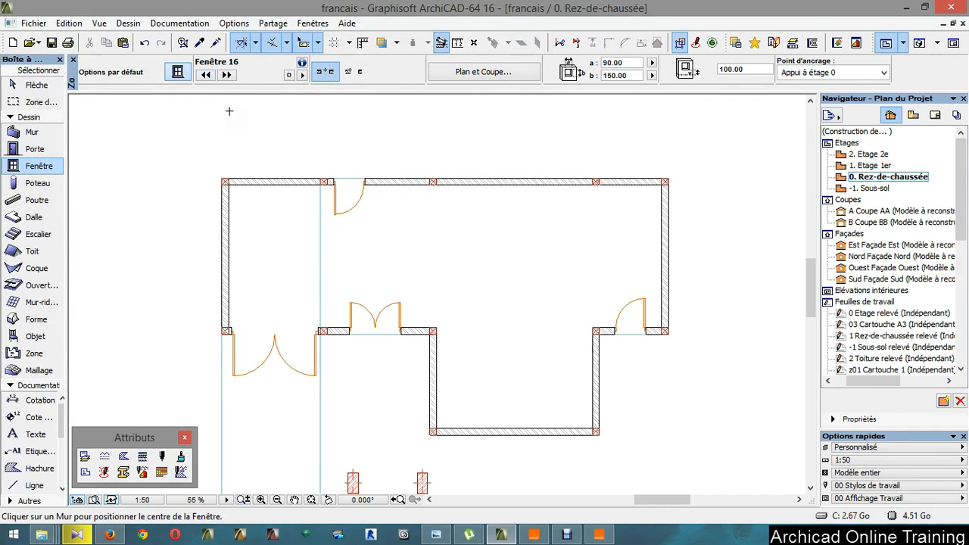
key(ctrl+t)
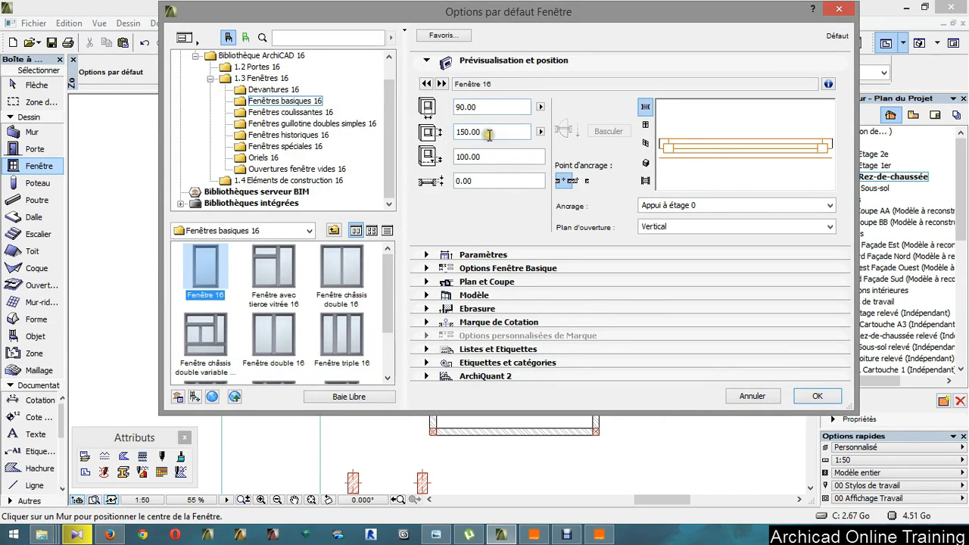
drag(489, 135, 459, 132)
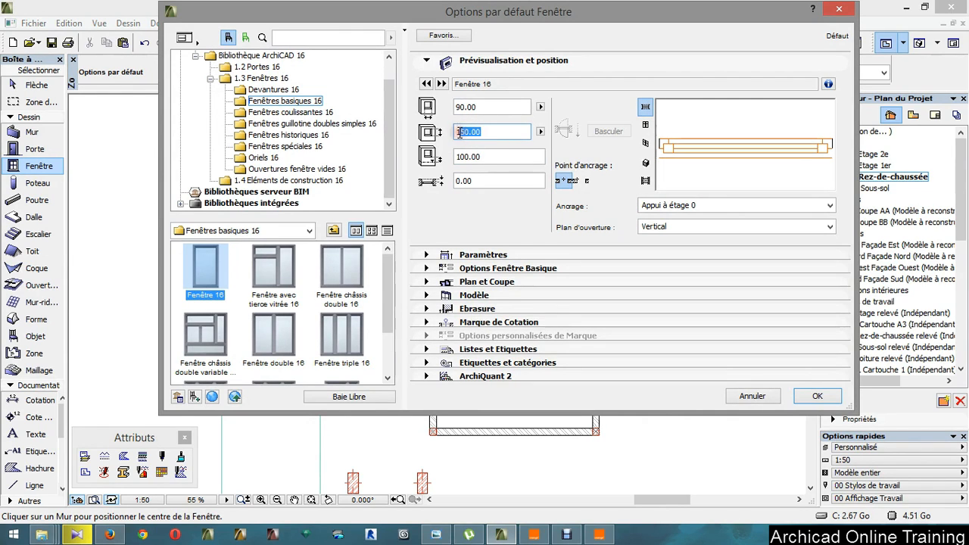
click(490, 157)
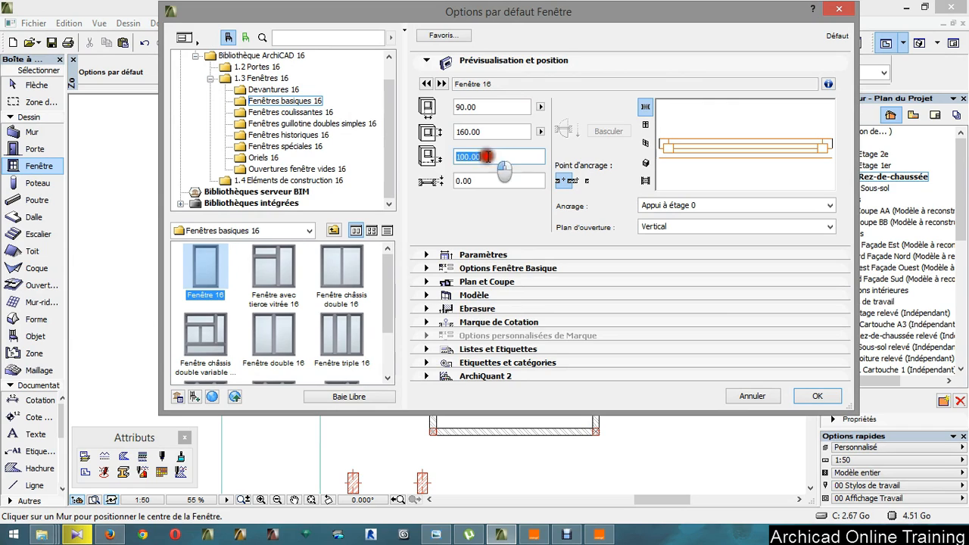
text(90)
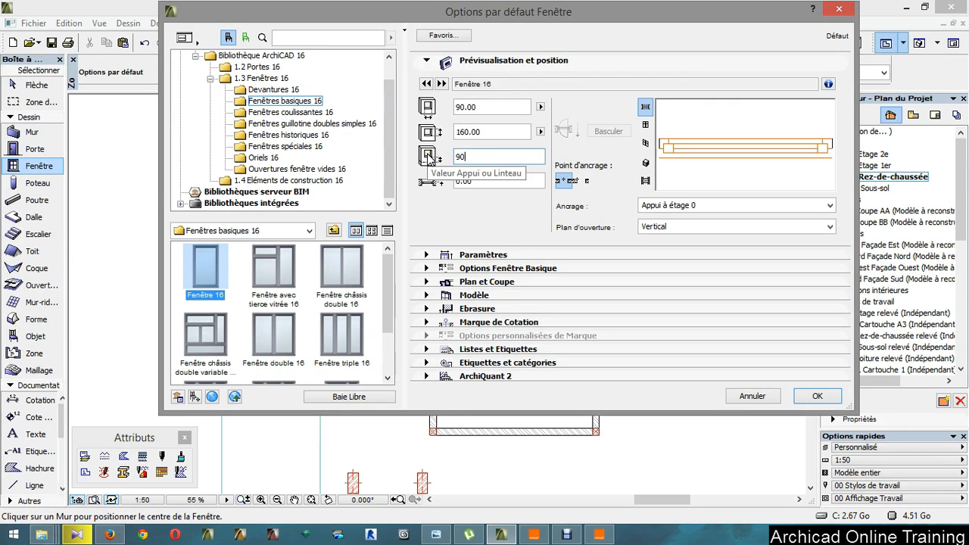
Set the default window's exterior and interior frame materials (Matière cadre extérieur and intérieur) to Peinture-06
click(425, 258)
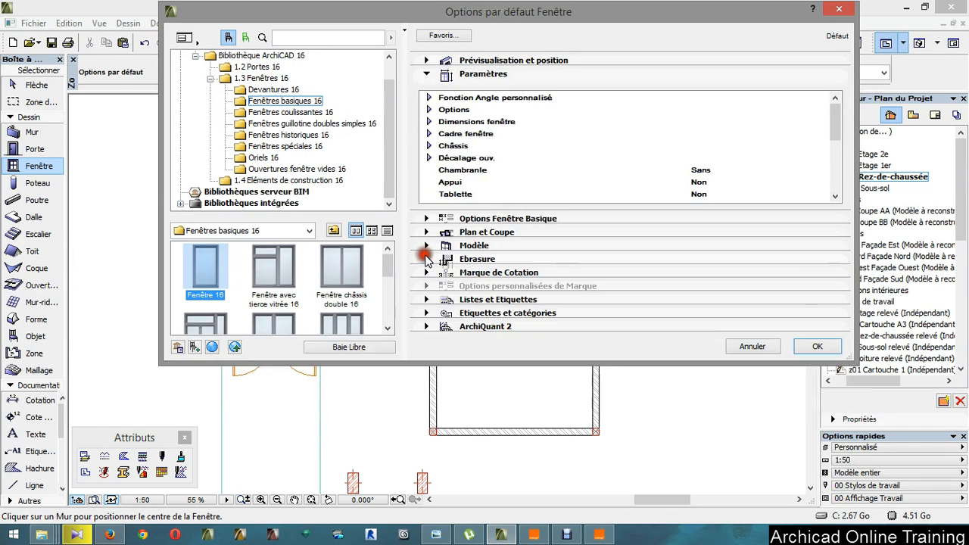
drag(828, 127, 835, 173)
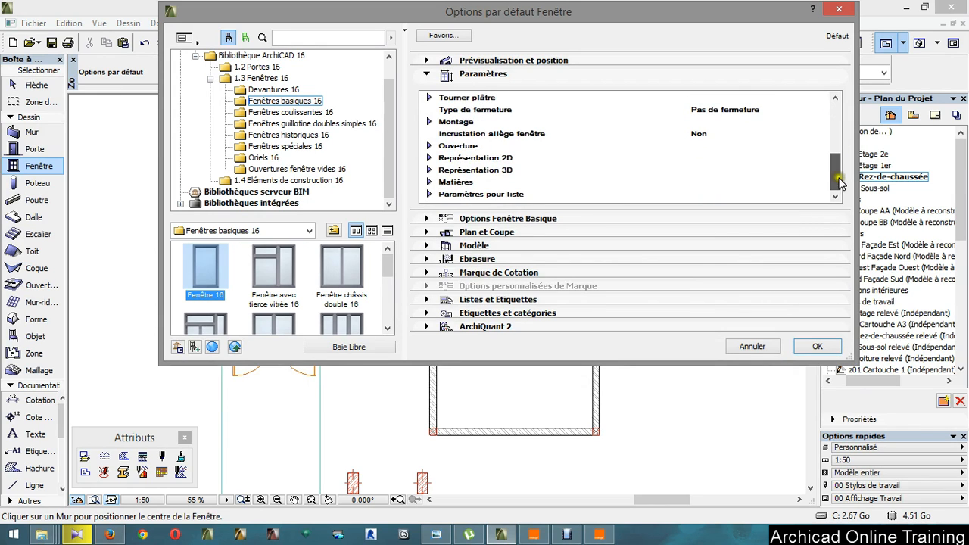
click(428, 181)
scroll(764, 188, down, 1)
scroll(764, 188, down, 1)
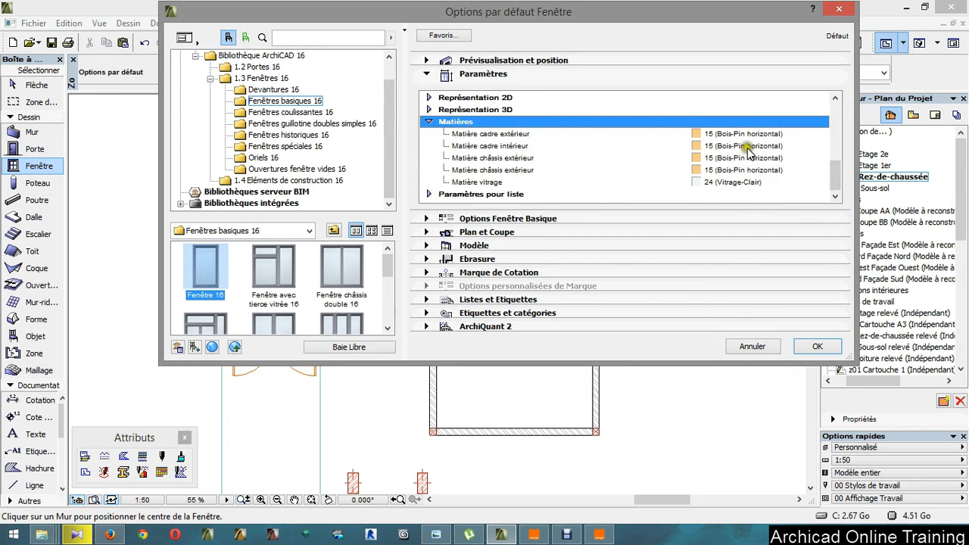
click(746, 135)
click(823, 134)
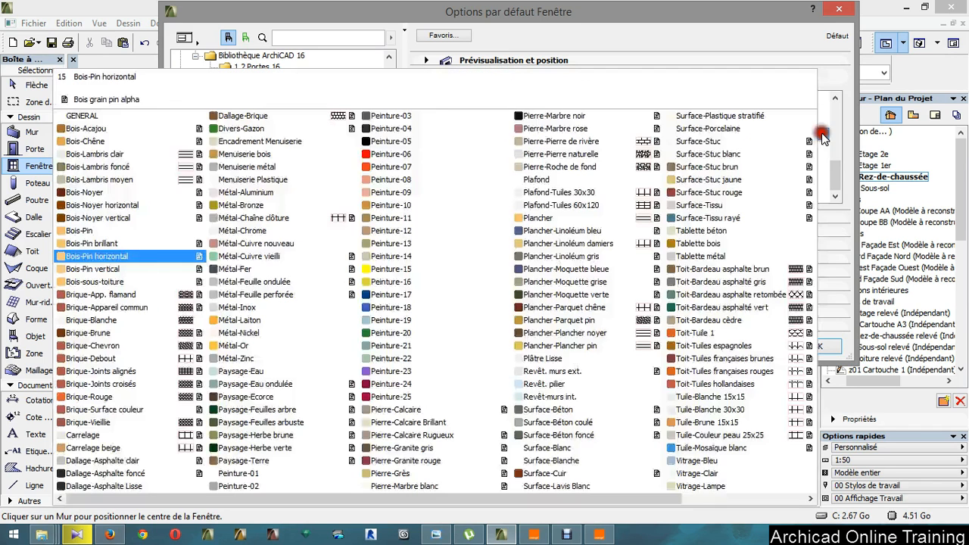
click(413, 159)
click(745, 146)
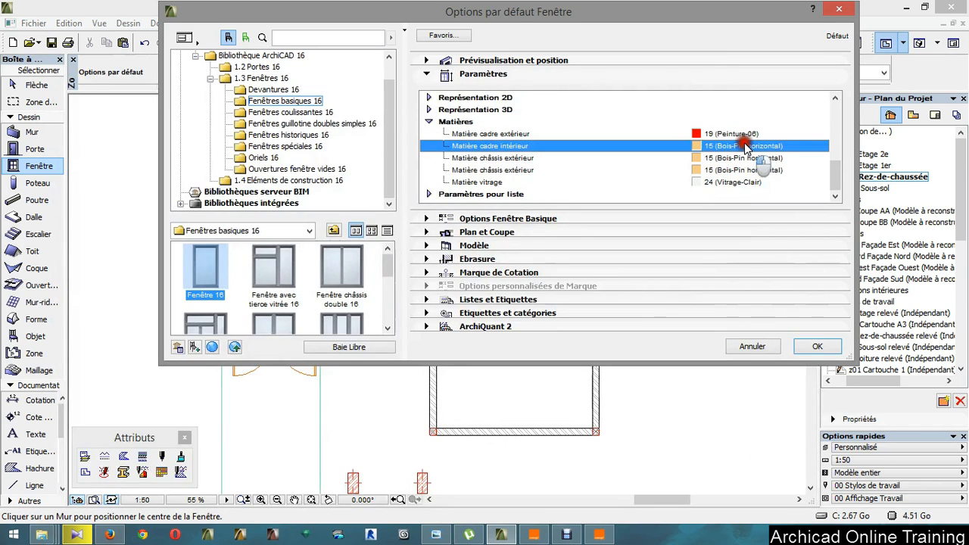
click(823, 145)
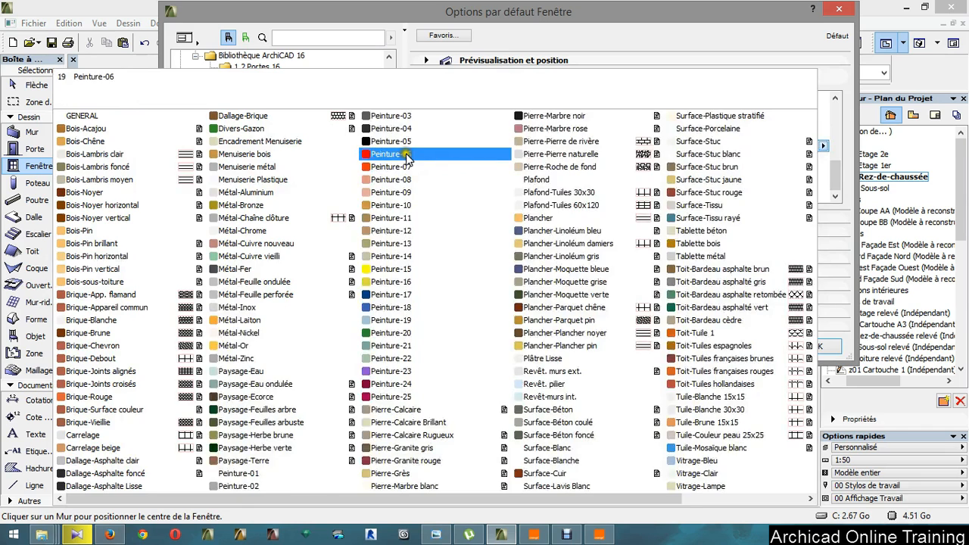
click(399, 155)
Set both of the window's sash materials (Matière châssis) to Peinture-06 and accept the default window settings
click(795, 159)
click(823, 158)
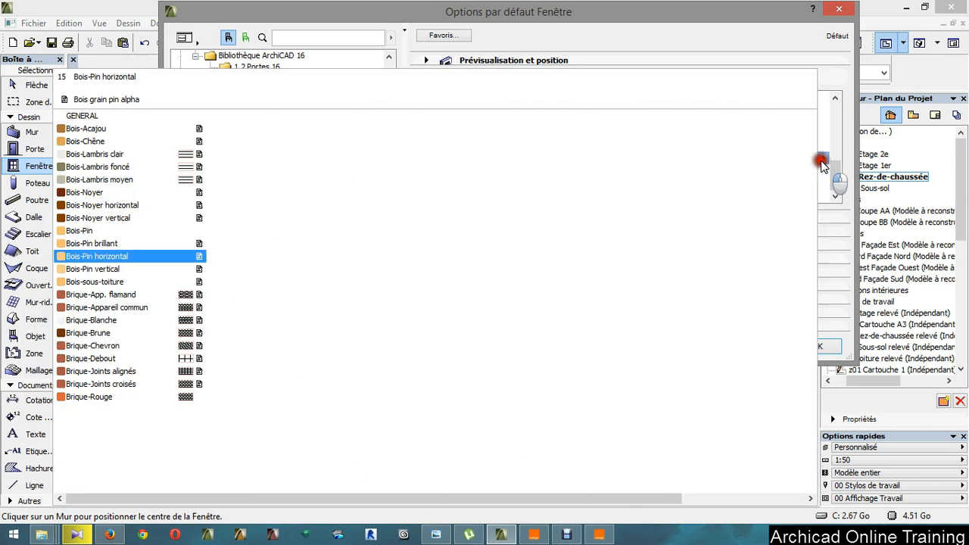
click(436, 158)
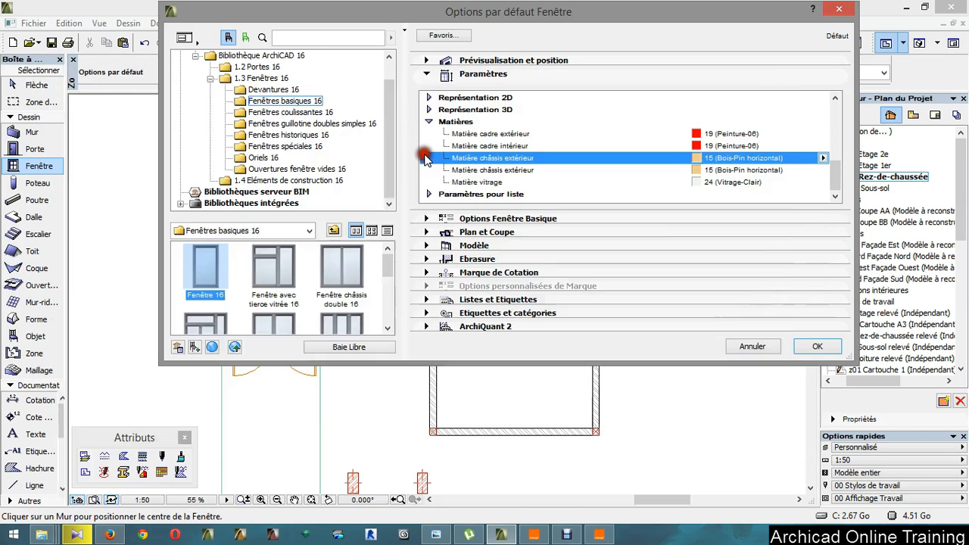
click(795, 170)
click(823, 170)
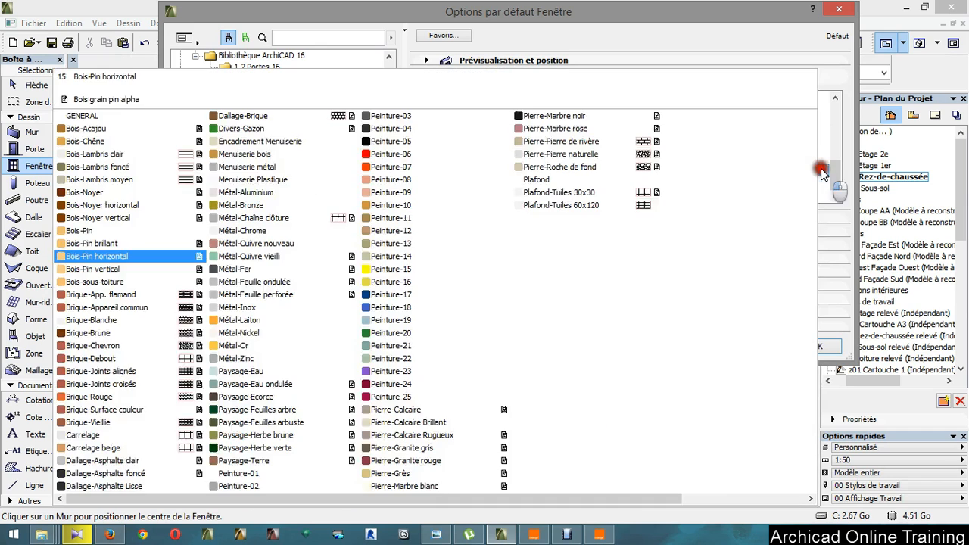
click(392, 154)
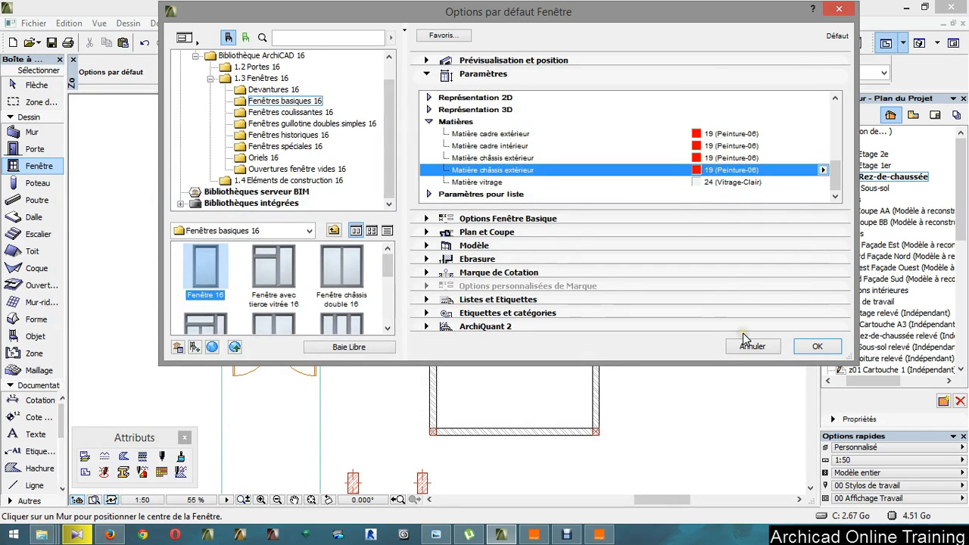
click(426, 219)
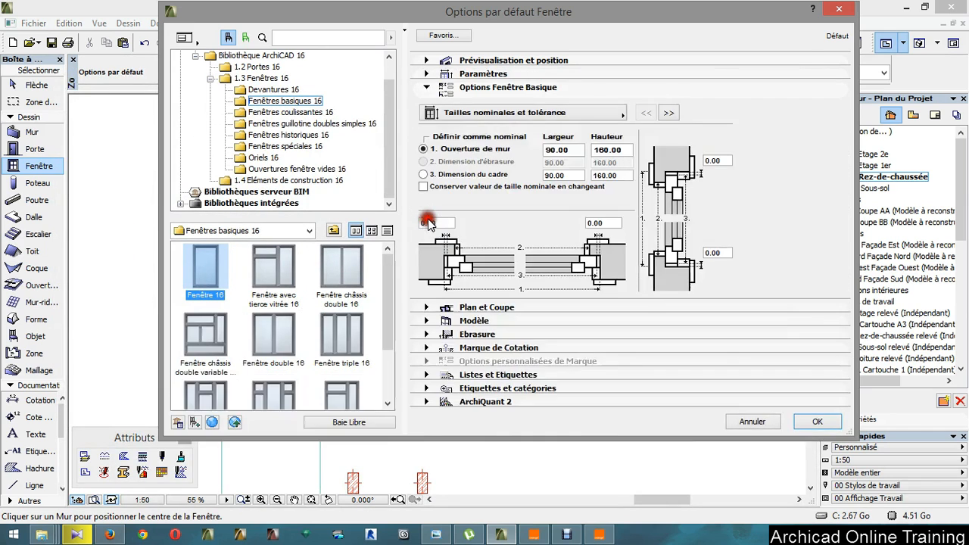
click(806, 424)
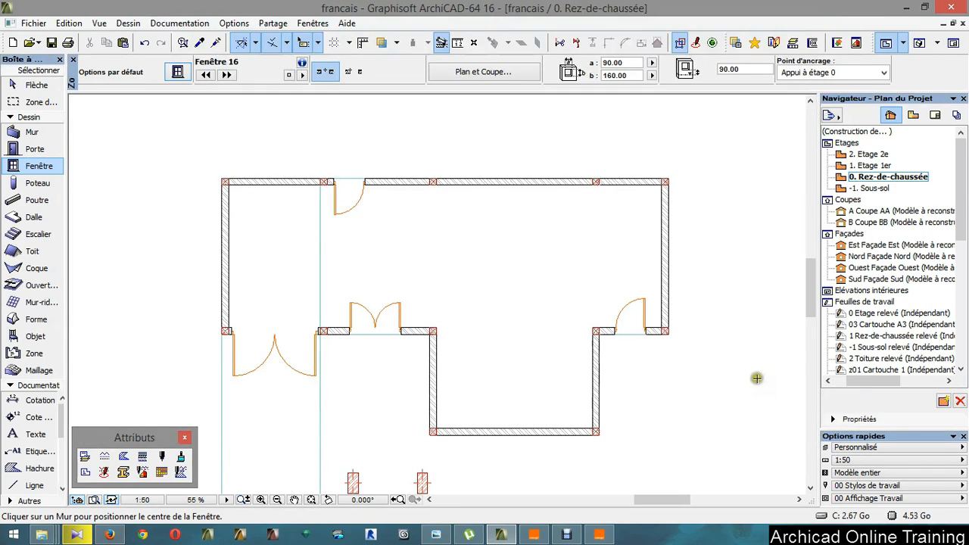
Set the special snap points to Divisions (3) and place two windows on the east exterior wall at the division points
scroll(667, 299, up, 3)
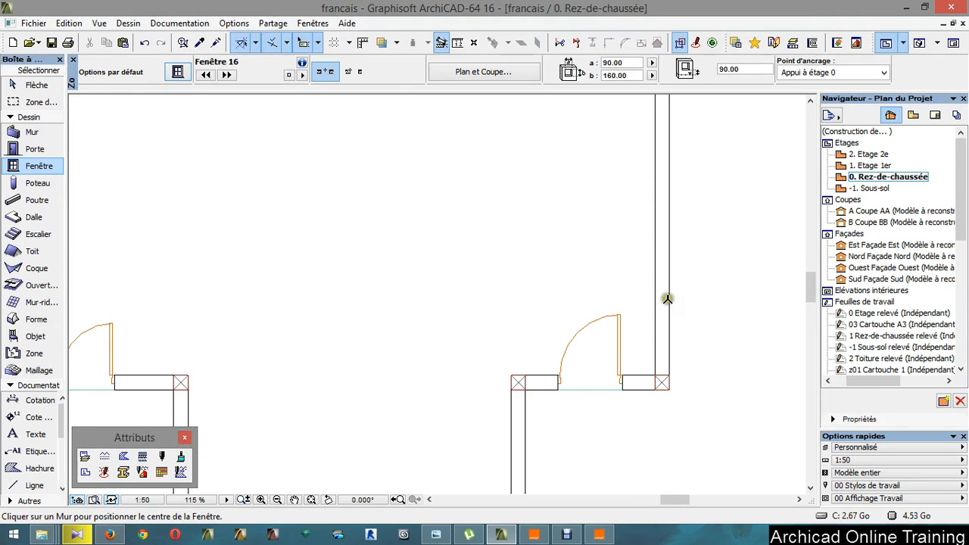
scroll(667, 299, down, 2)
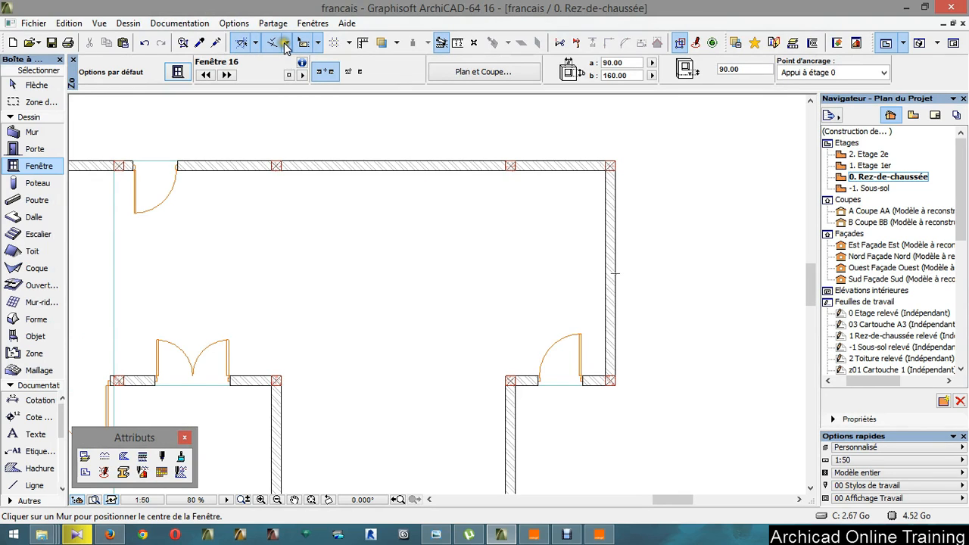
click(285, 43)
click(294, 79)
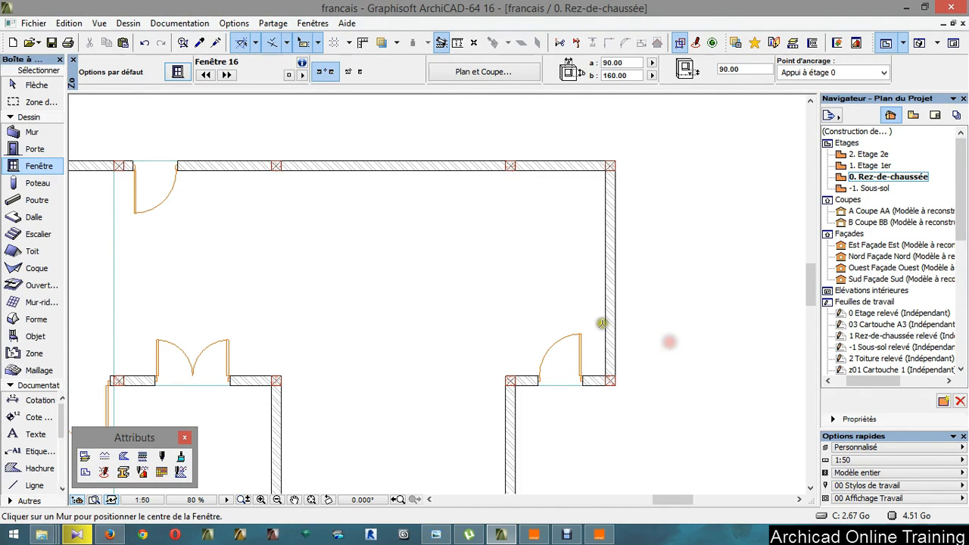
click(617, 305)
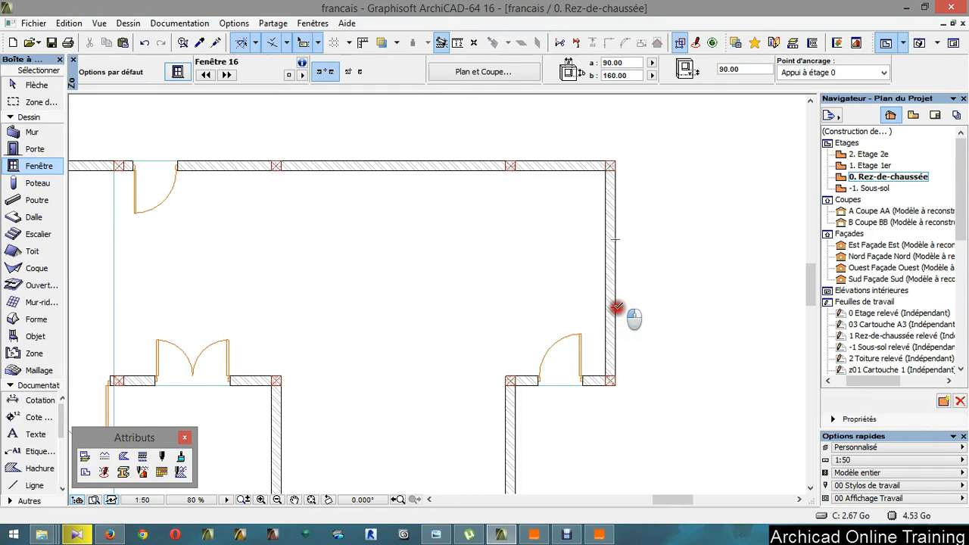
click(665, 307)
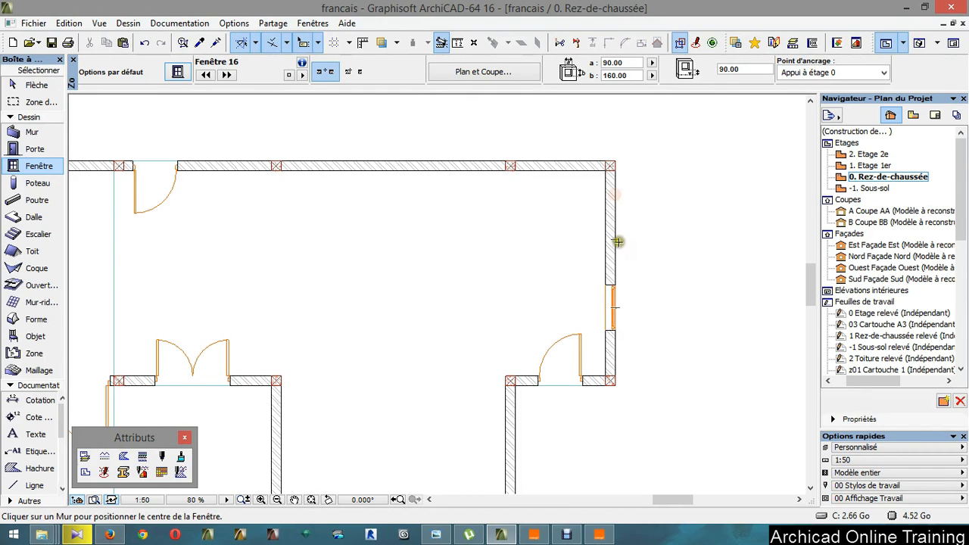
click(615, 239)
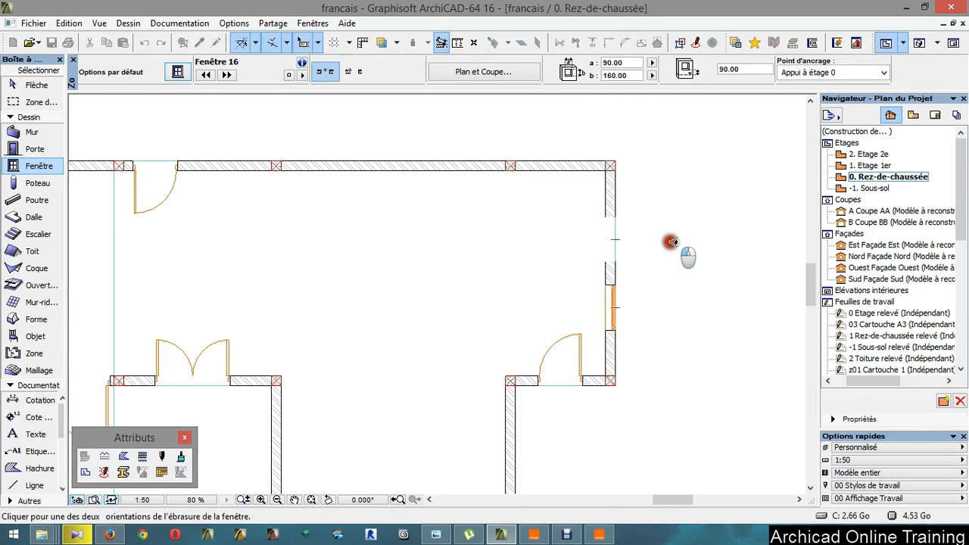
click(691, 258)
scroll(693, 280, down, 2)
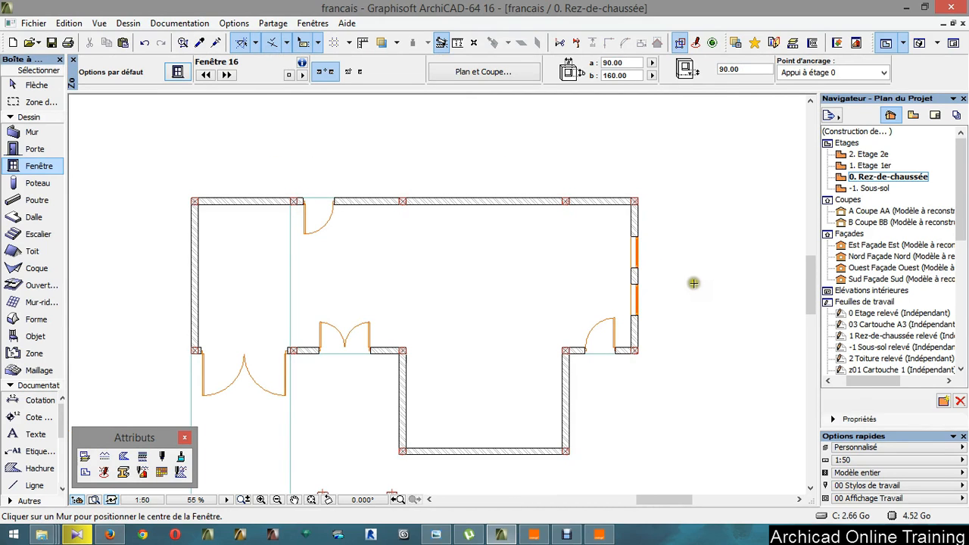
Open the 1. Etage 1er floor plan and place two windows on its east exterior wall at the division points
double_click(872, 166)
scroll(704, 273, up, 2)
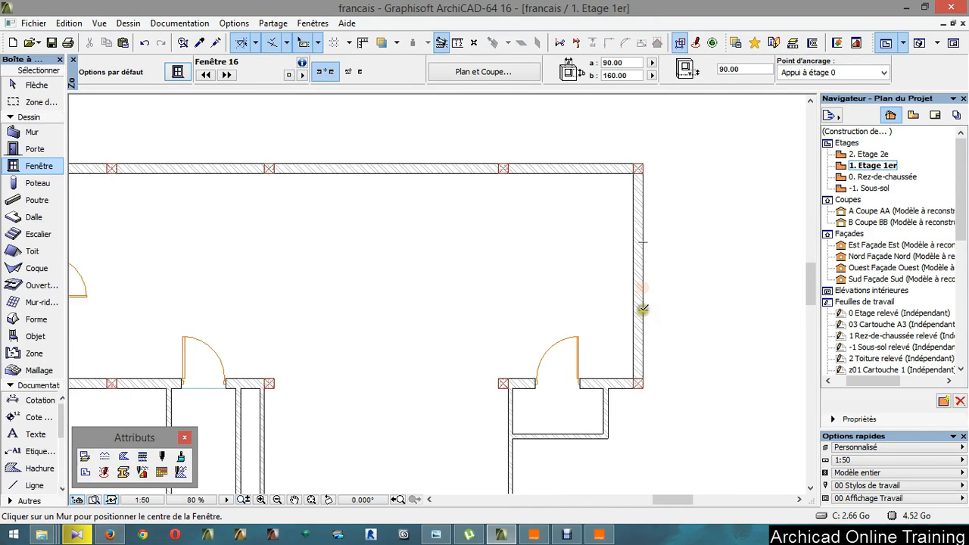
click(643, 309)
click(655, 255)
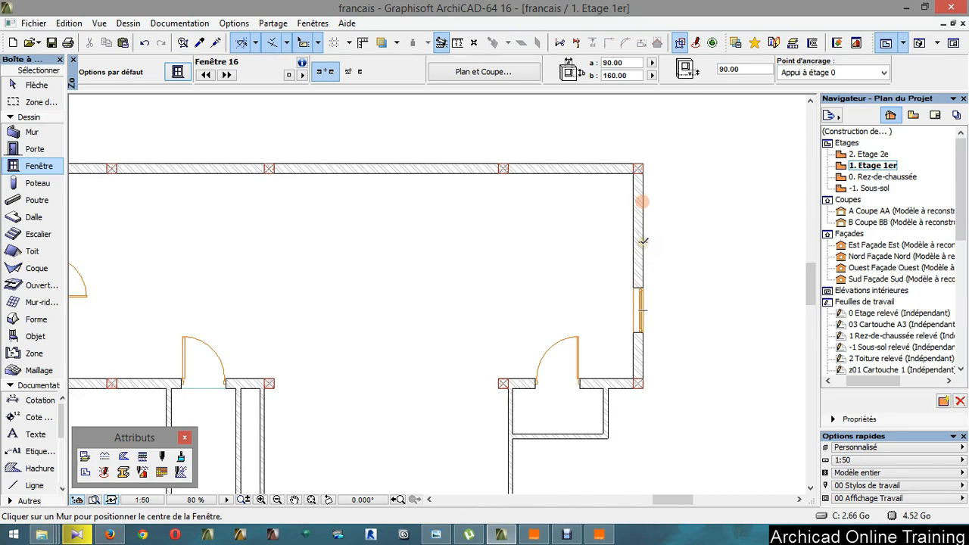
click(643, 241)
click(714, 278)
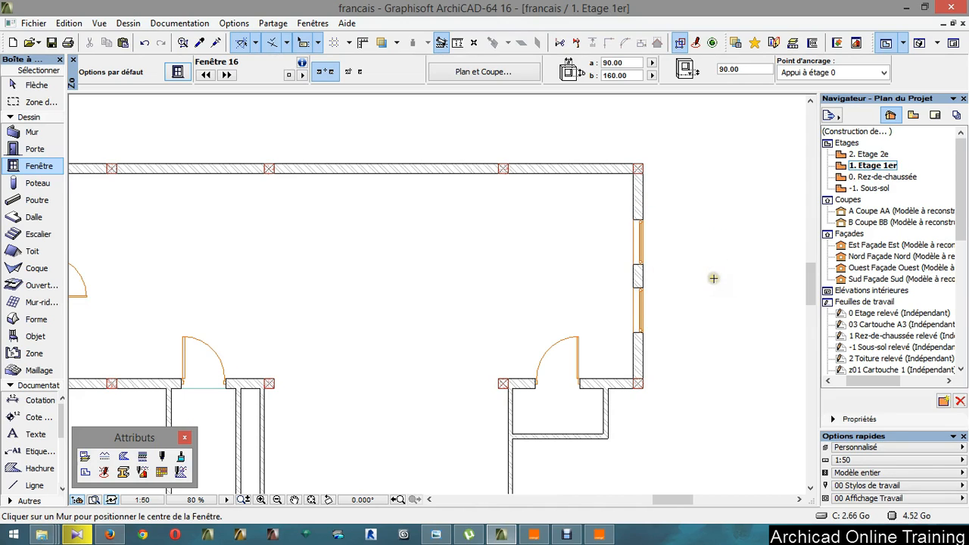
Set the special snap points to Moitié and place three windows on the north wall, each centred between neighbouring columns
scroll(713, 278, down, 3)
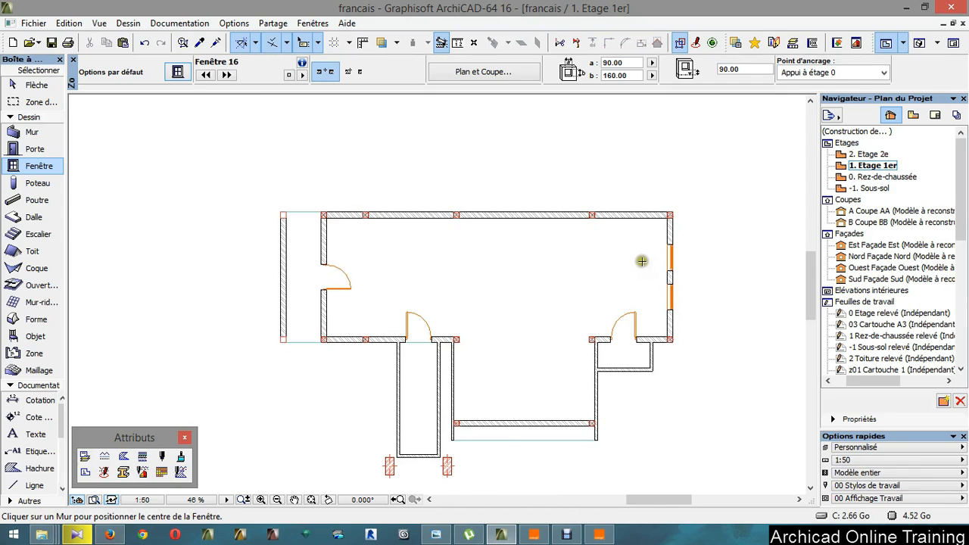
scroll(524, 195, up, 1)
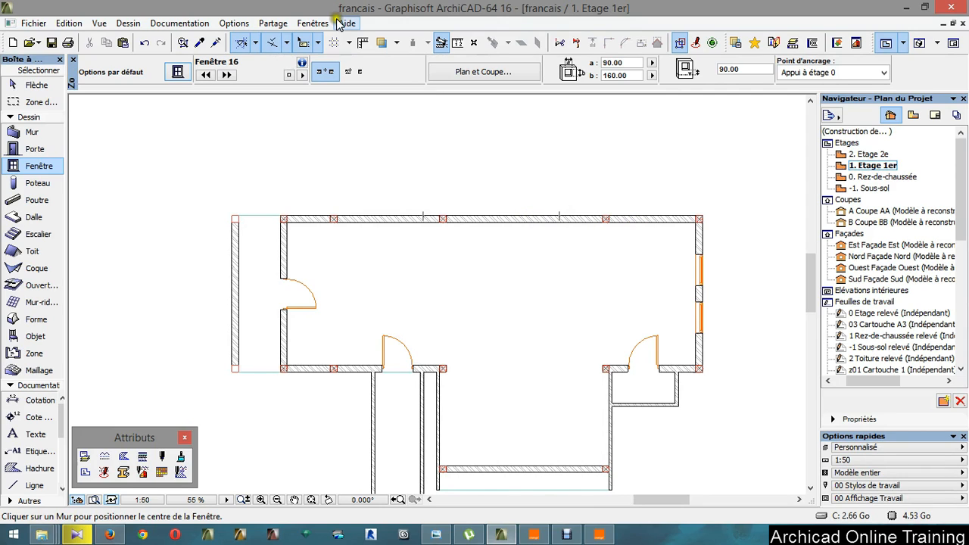
click(285, 43)
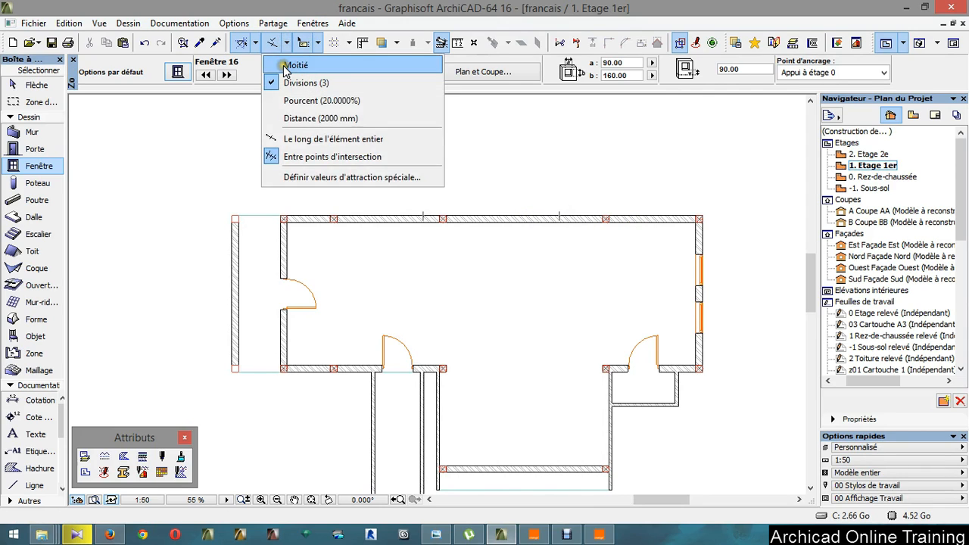
click(409, 190)
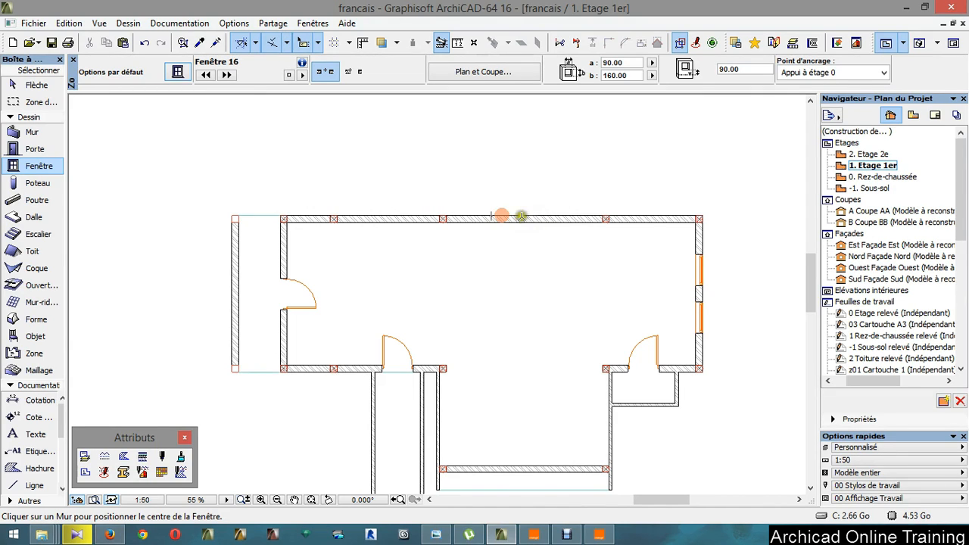
click(522, 216)
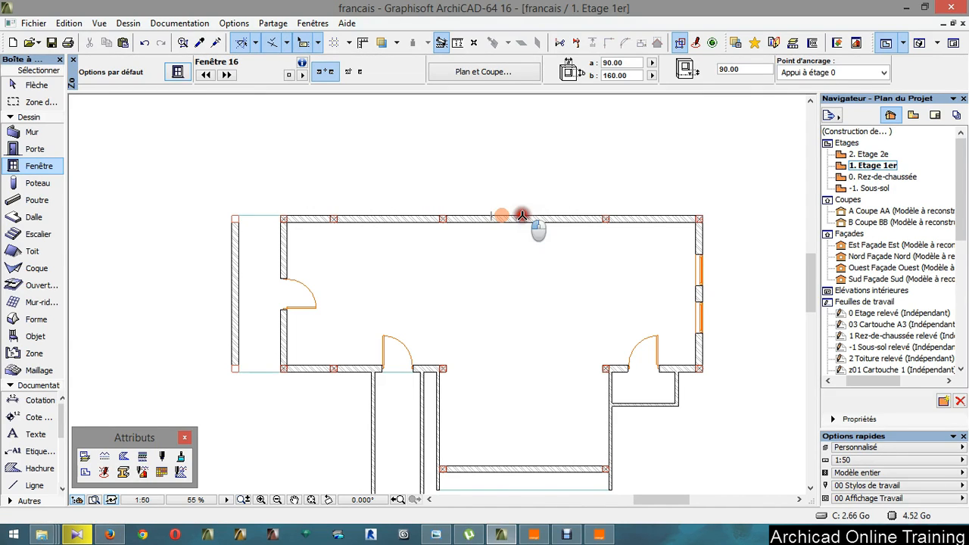
click(522, 173)
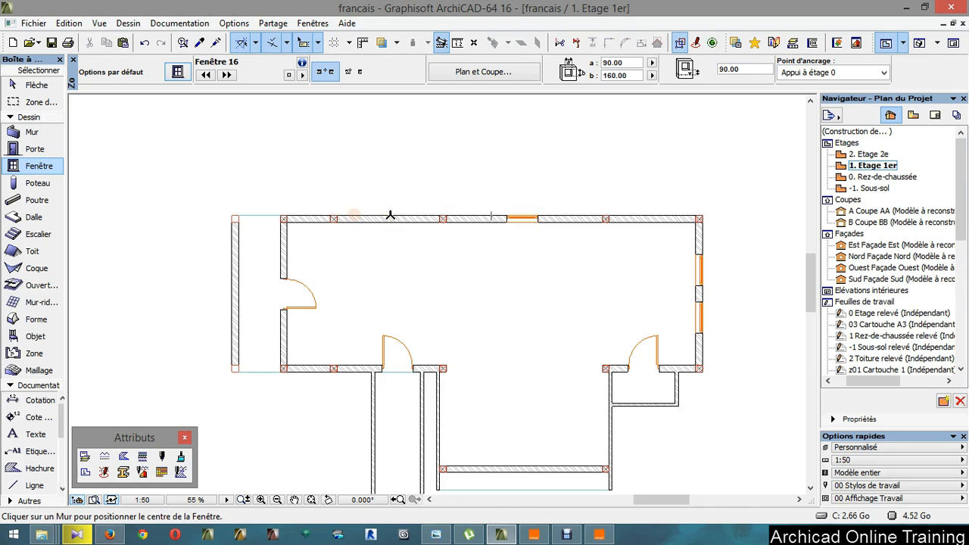
click(385, 215)
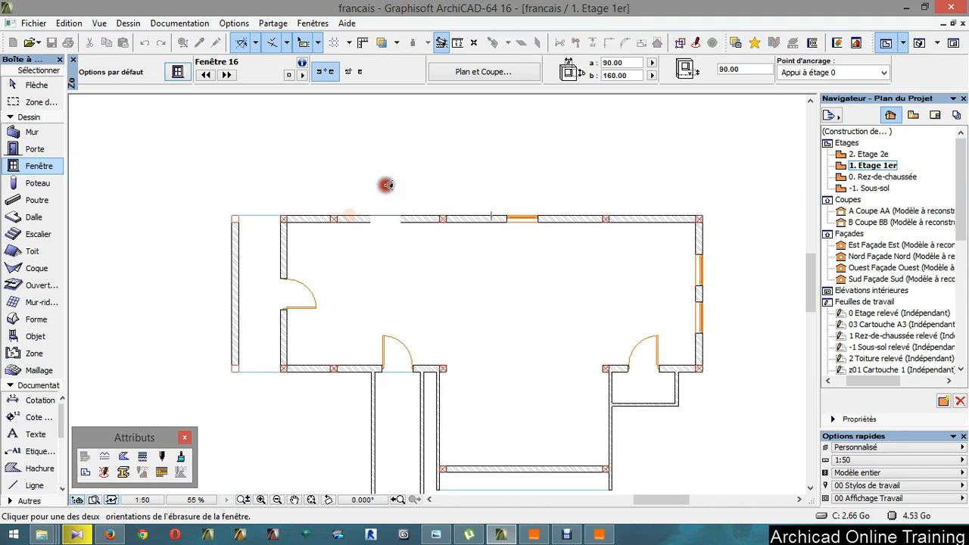
click(389, 184)
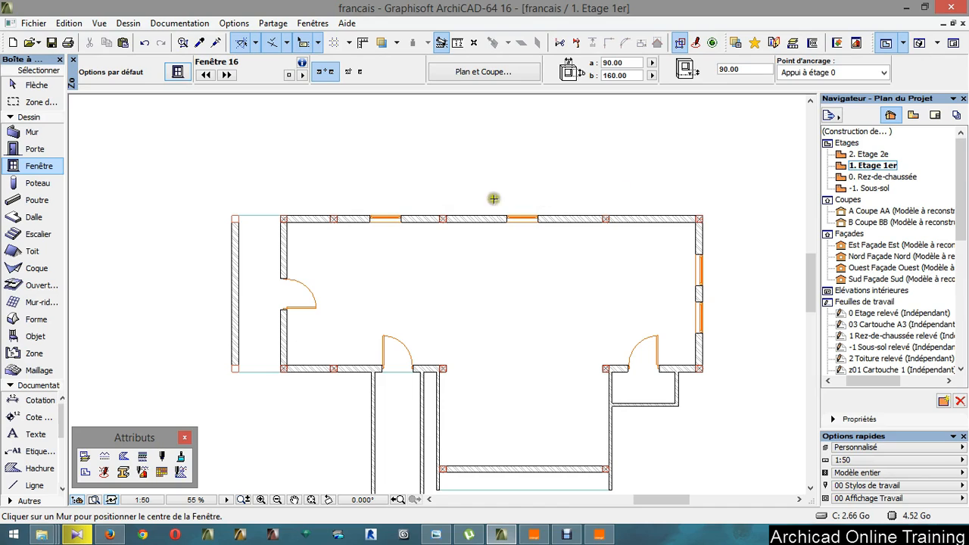
click(649, 216)
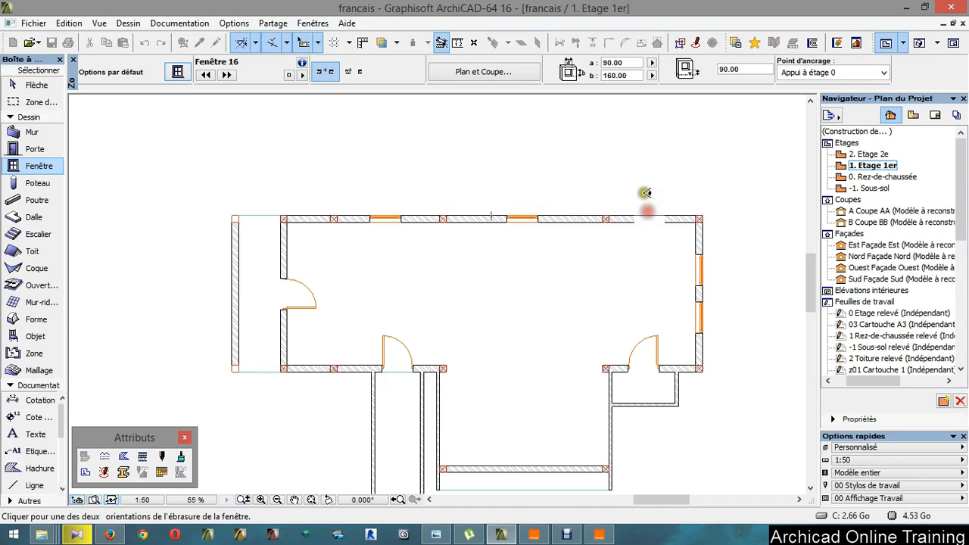
click(644, 191)
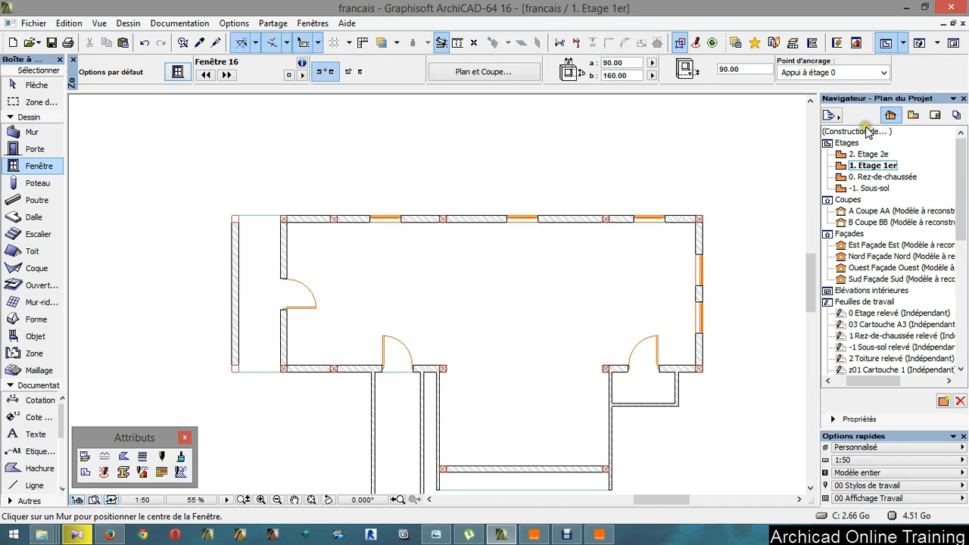
Return to the 0. Rez-de-chaussée plan and choose Fenêtre triple 16 as the default window type
scroll(446, 203, down, 1)
scroll(442, 200, down, 1)
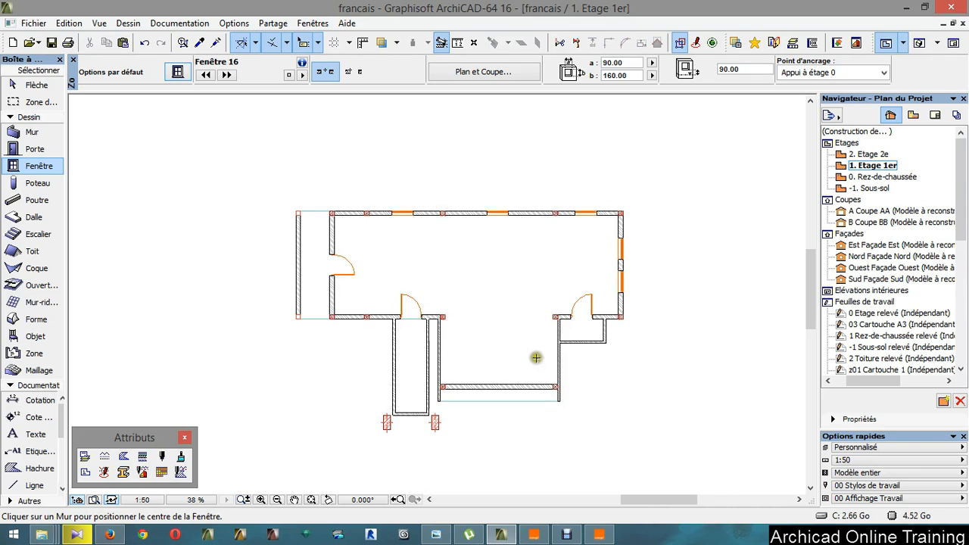
double_click(862, 176)
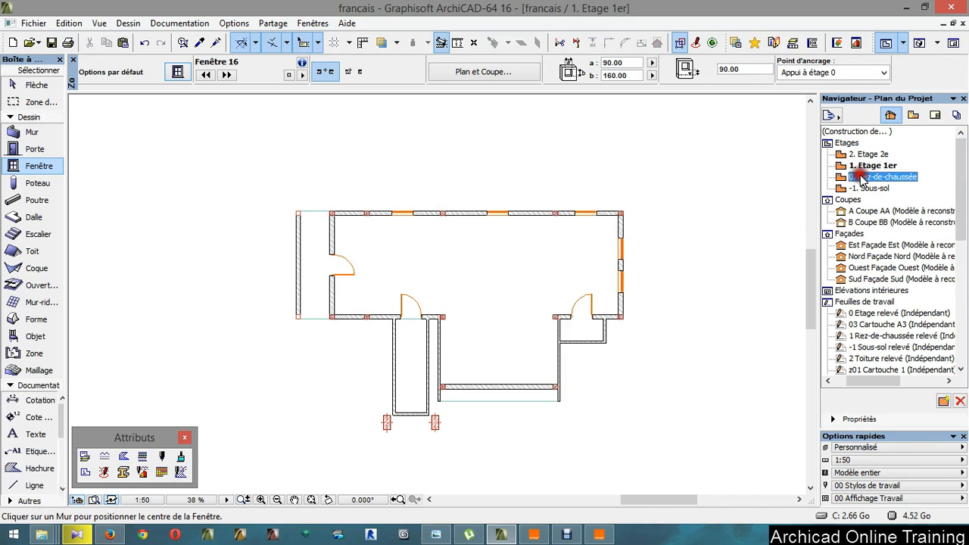
scroll(442, 392, up, 3)
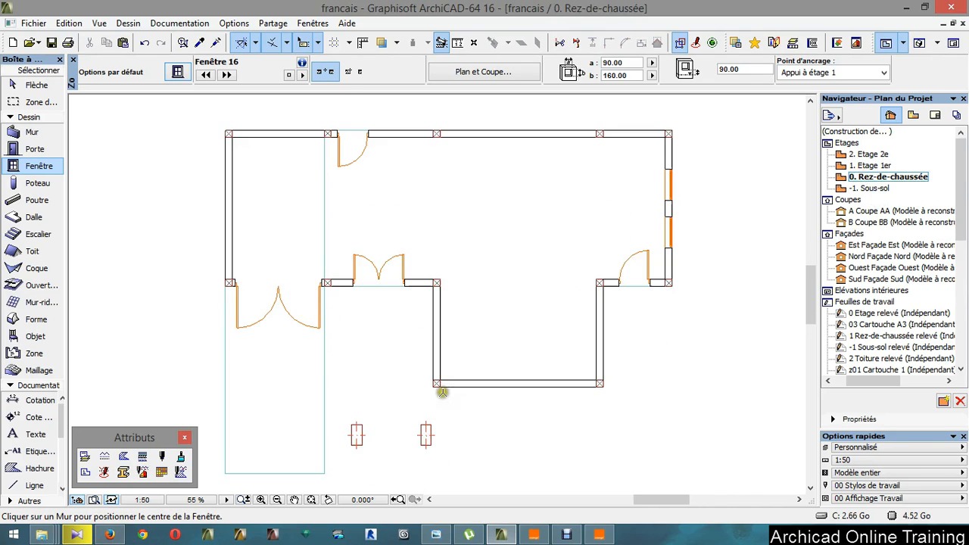
scroll(308, 401, down, 1)
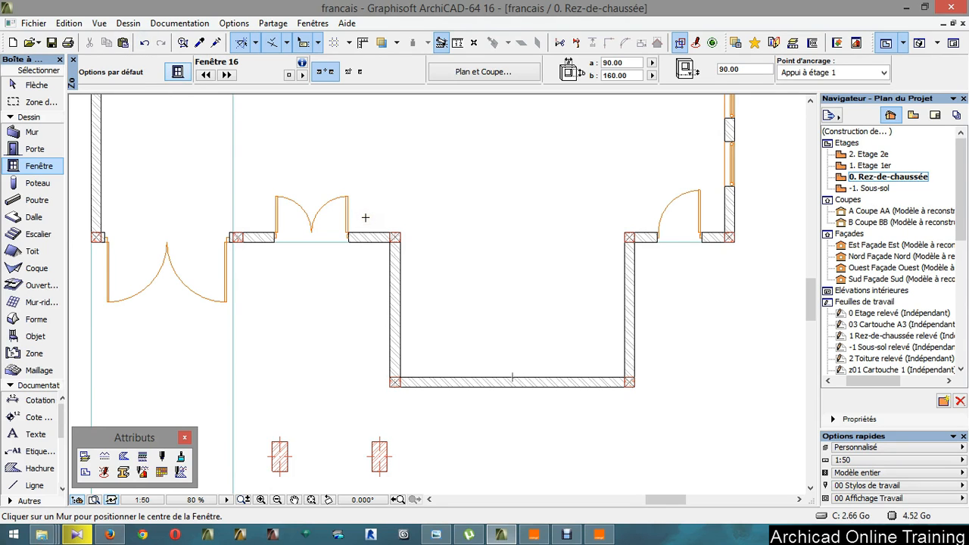
key(ctrl+t)
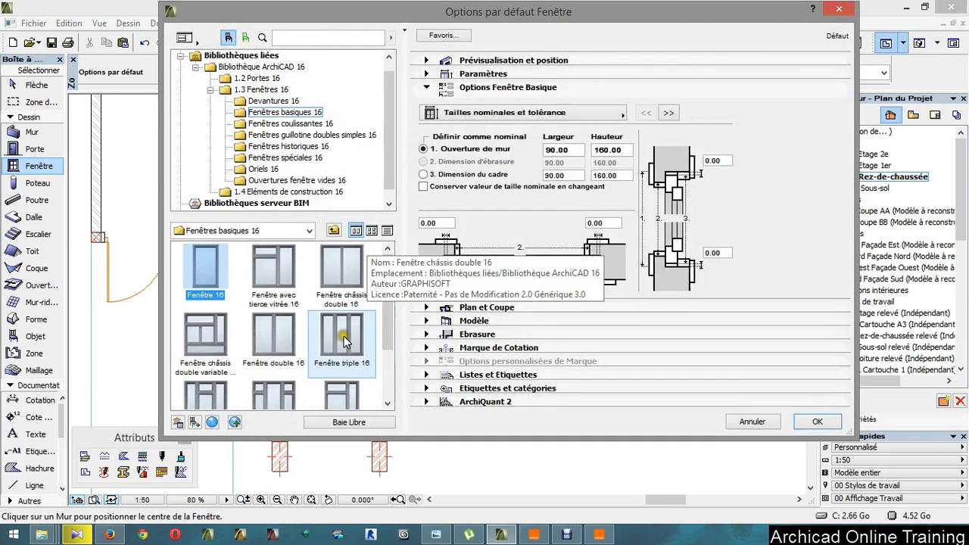
mouse_move(387, 320)
mouse_down()
mouse_move(386, 358)
mouse_move(384, 335)
mouse_up()
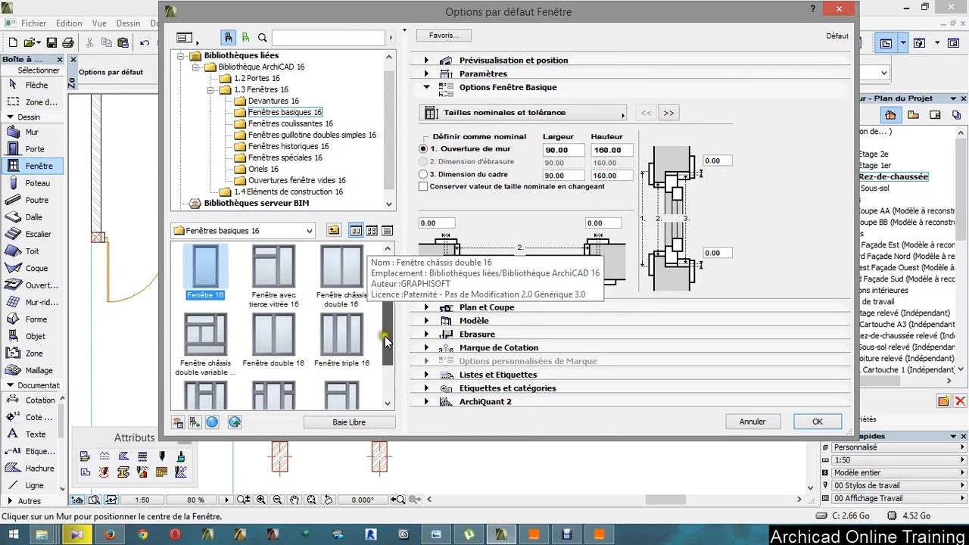
click(342, 333)
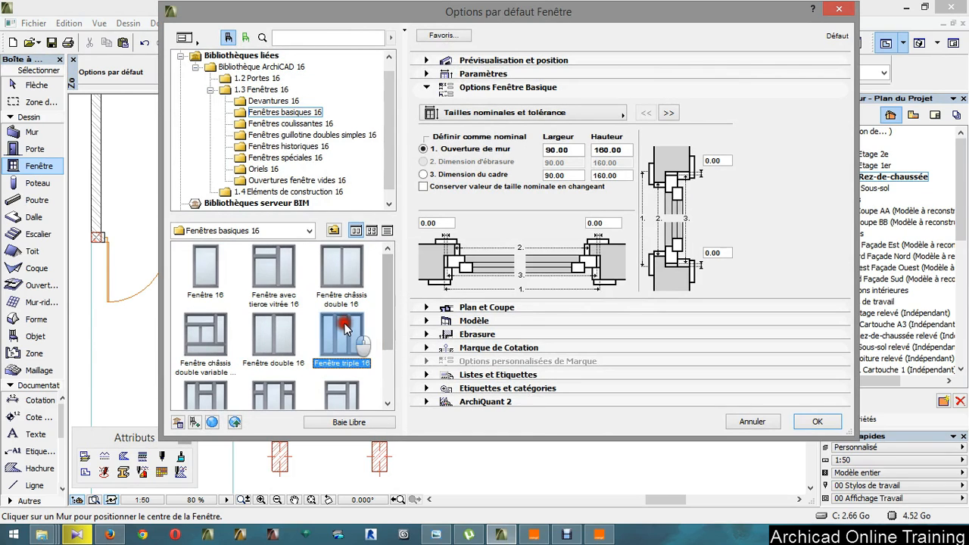
Try the Traverse supérieure option in the triple window's Forme settings, keeping the panel configuration at Panneaux uniformes
click(667, 113)
click(667, 112)
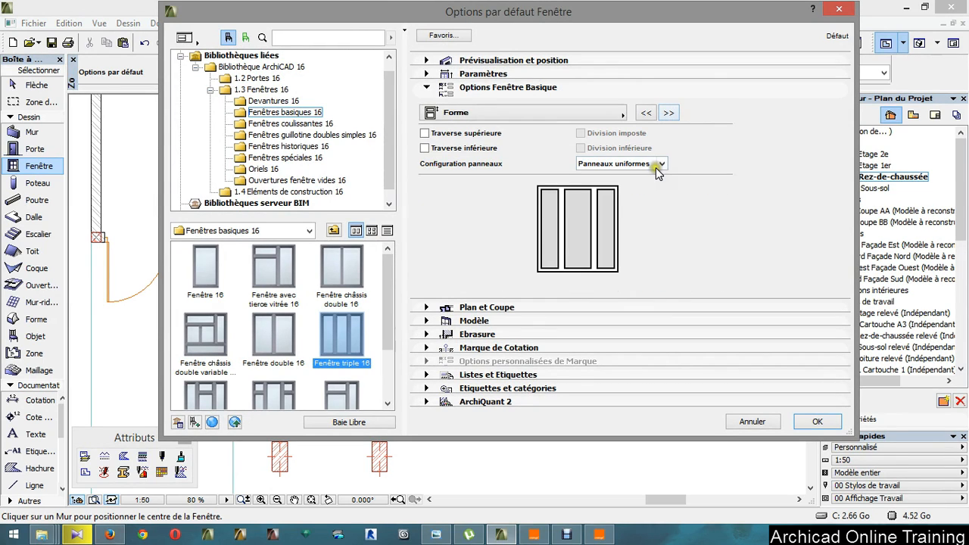
click(660, 164)
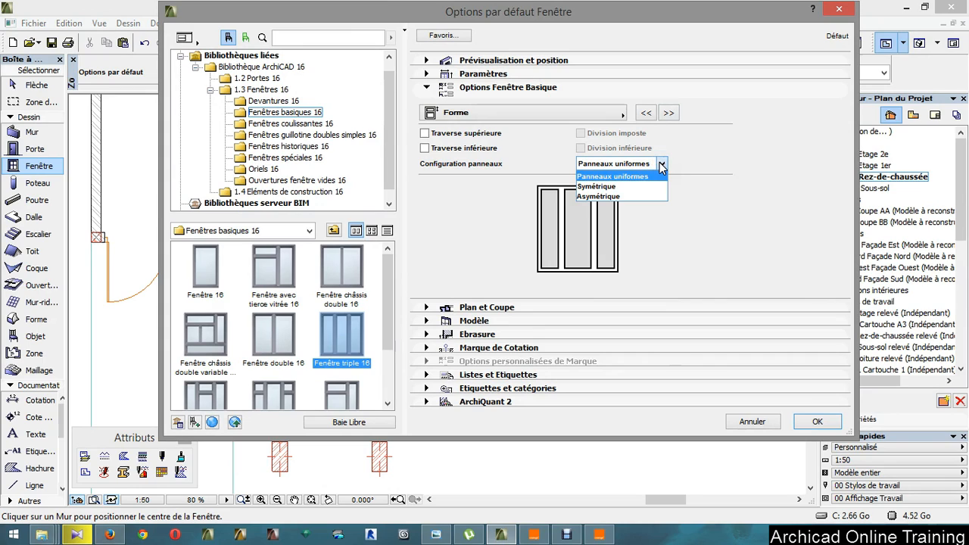
click(663, 175)
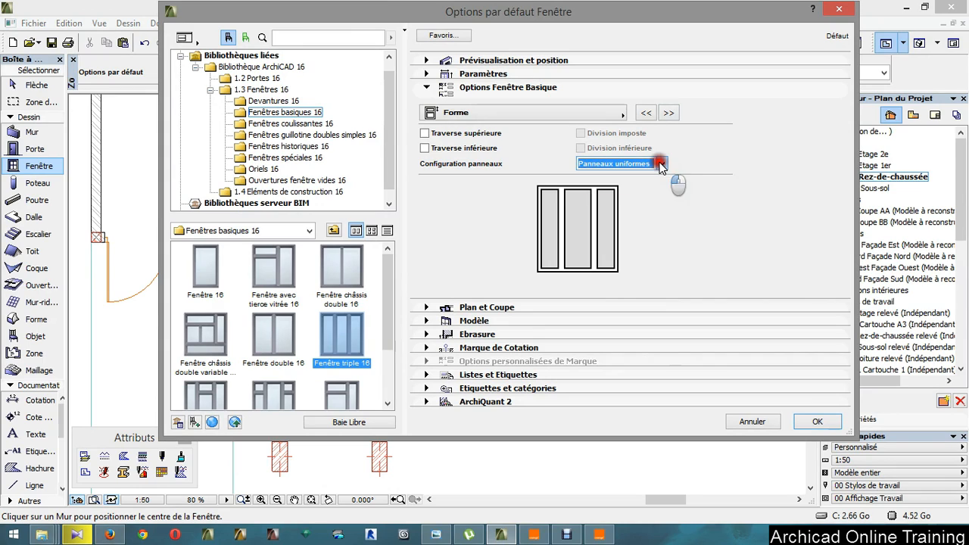
click(425, 134)
click(424, 133)
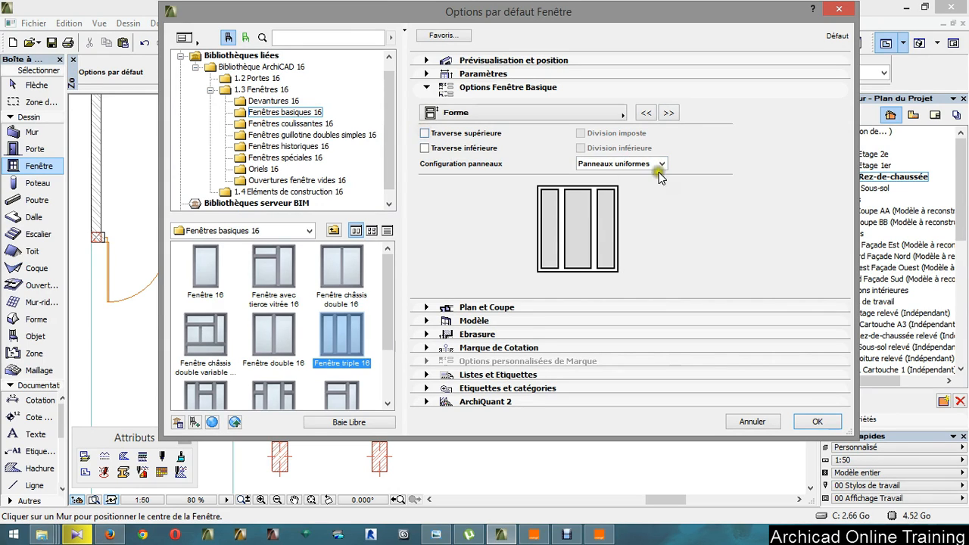
Set the triple window's side 2 mullion width (Largeur meneau côté 2) to 5.00 in the frame widths
click(670, 116)
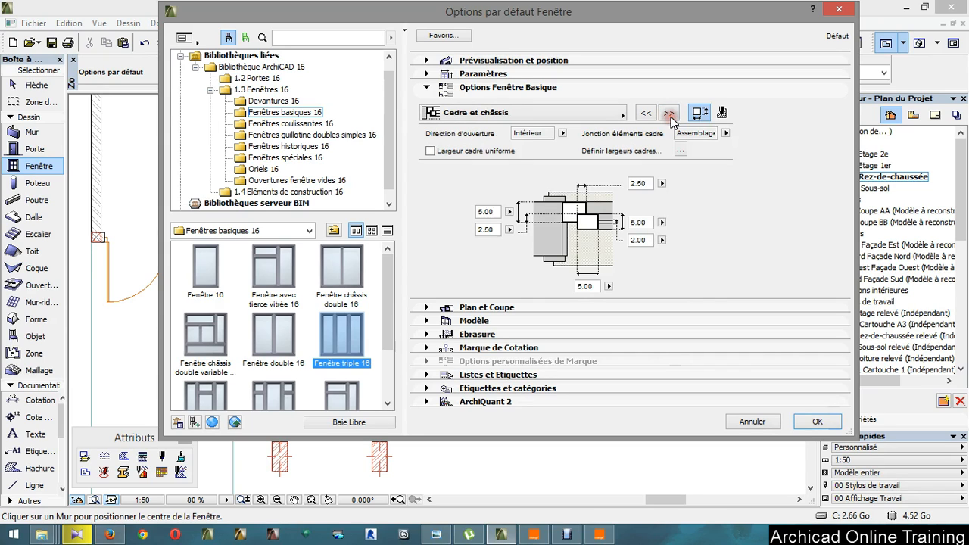
click(670, 116)
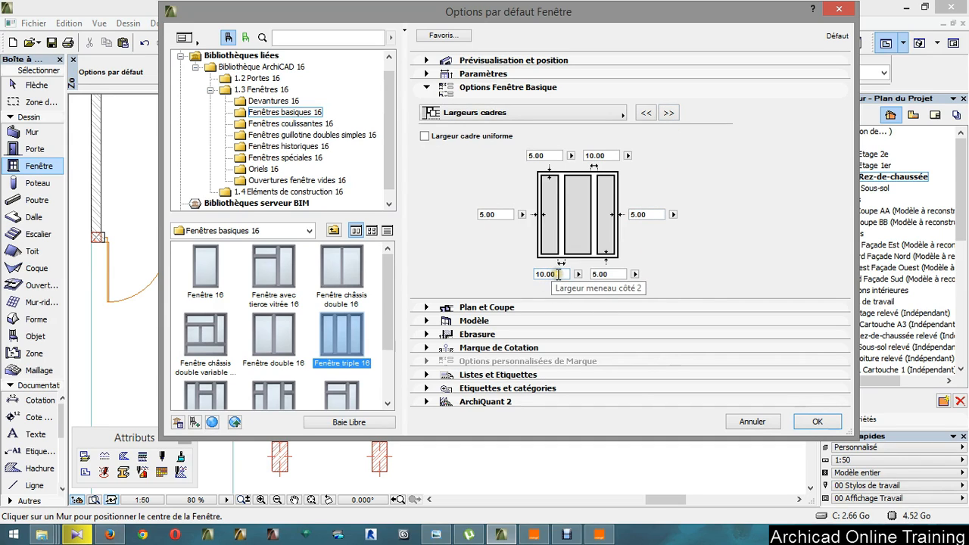
drag(558, 275, 492, 280)
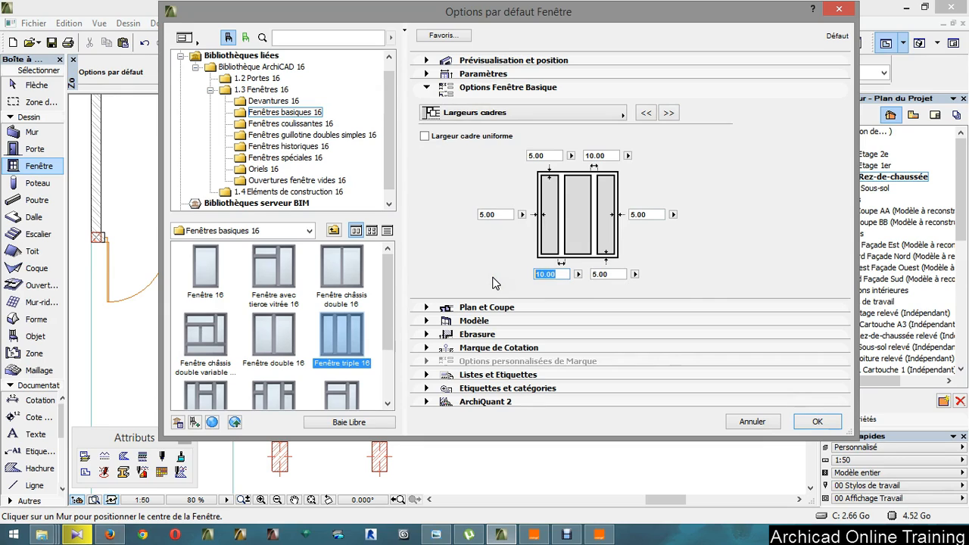
click(652, 214)
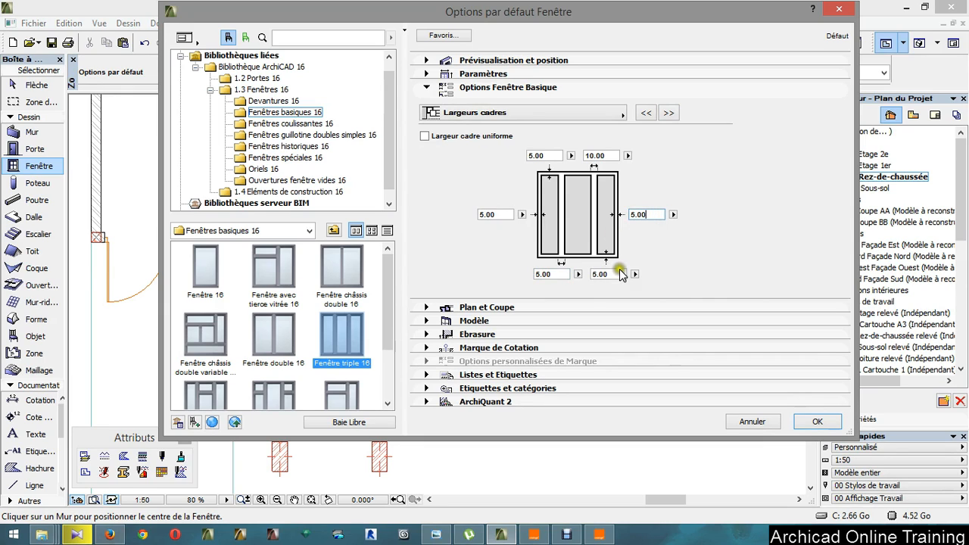
Review the triple window's remaining basic option pages, from frame widths through opening, reveal, wall closure and surround to the sill
click(611, 157)
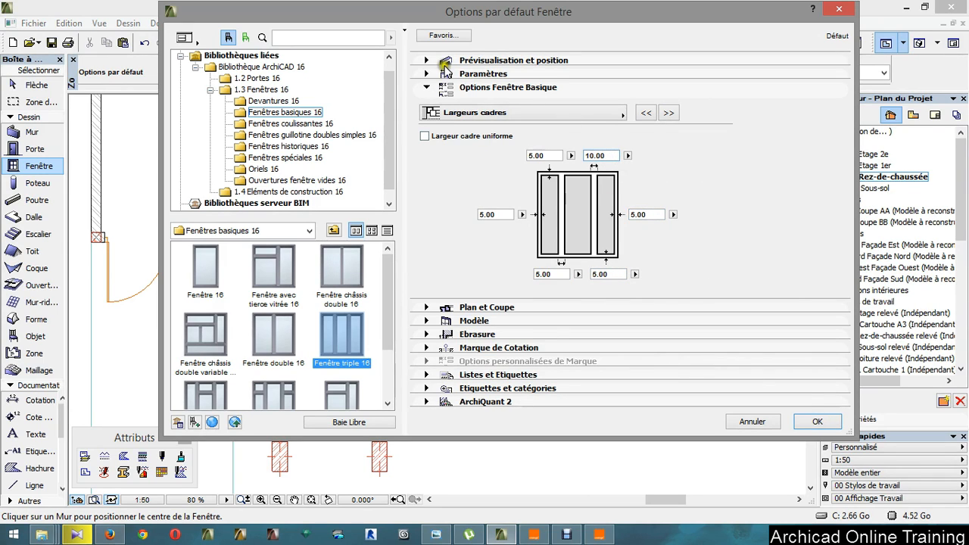
click(667, 112)
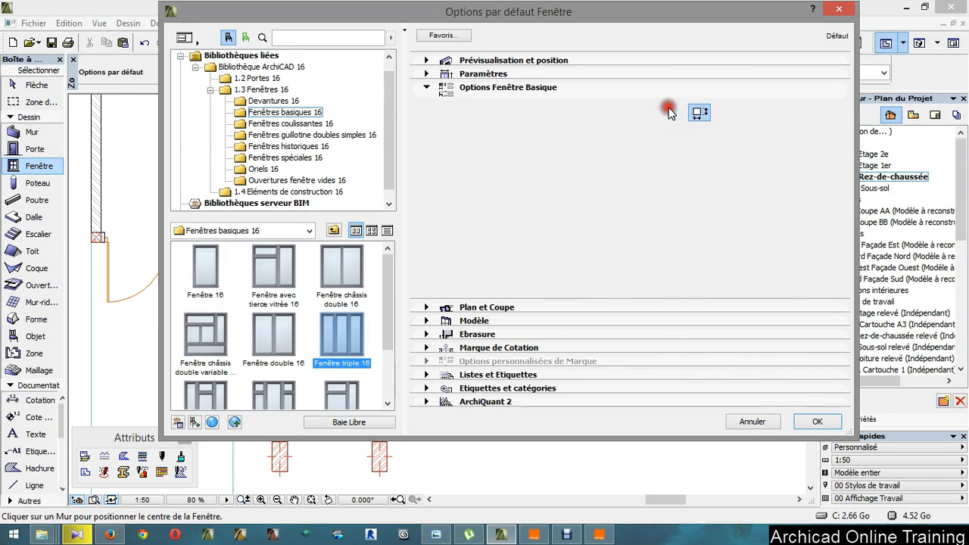
click(669, 112)
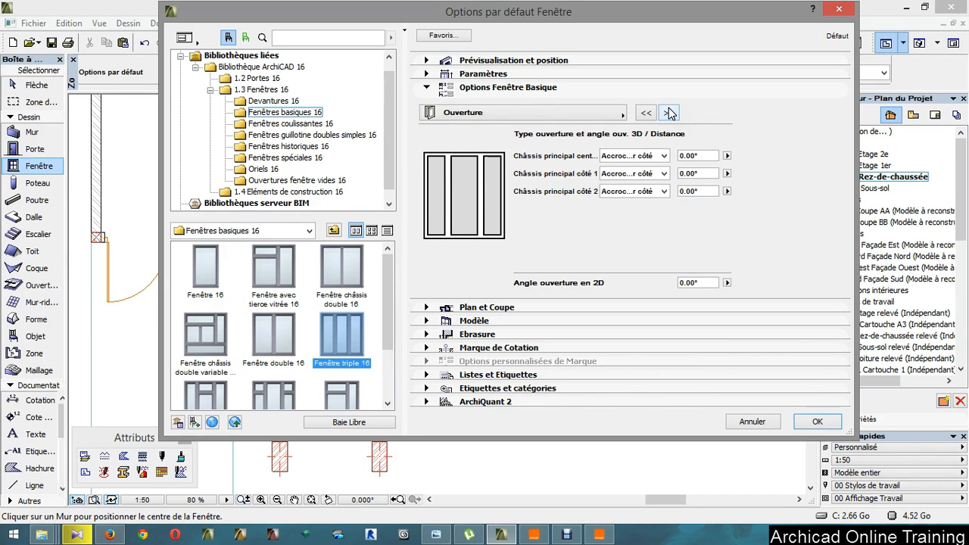
click(669, 112)
click(668, 112)
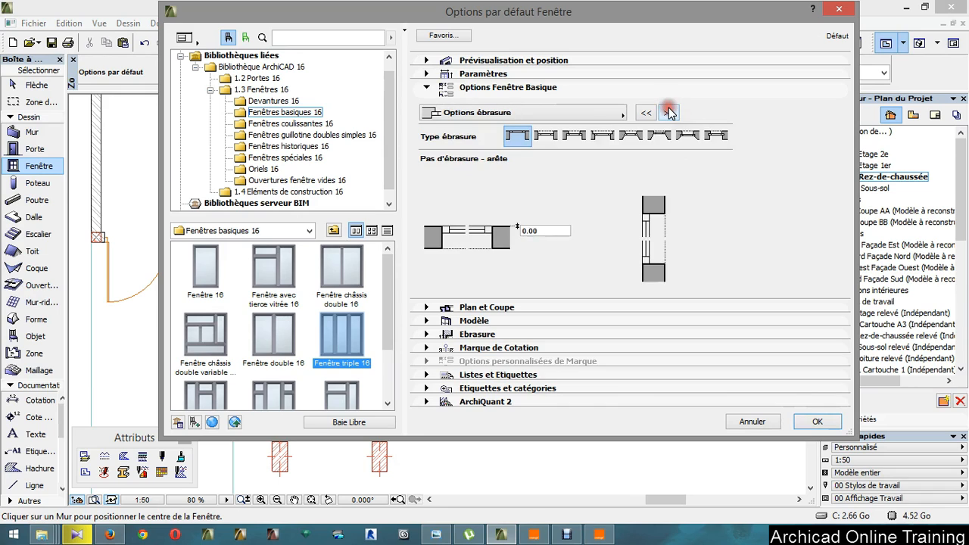
click(668, 112)
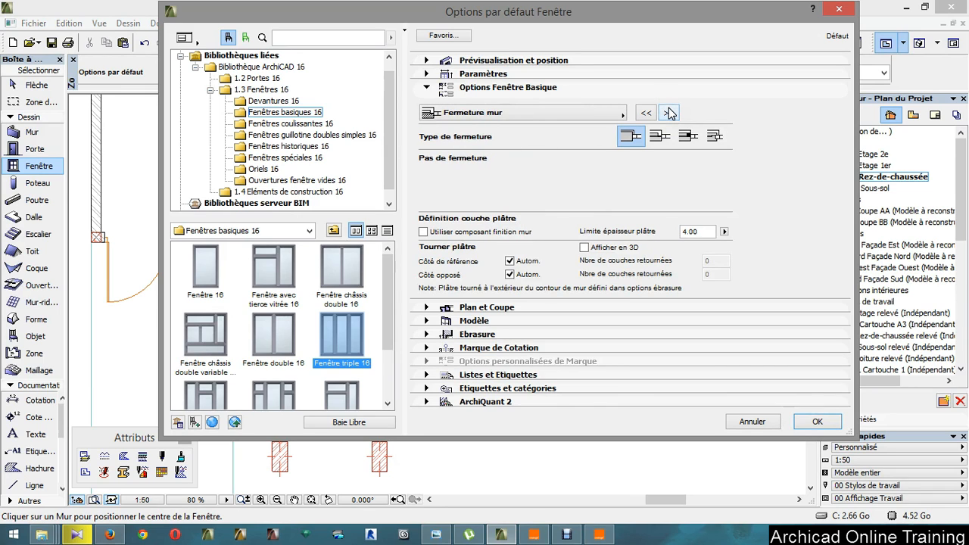
click(668, 112)
click(668, 112)
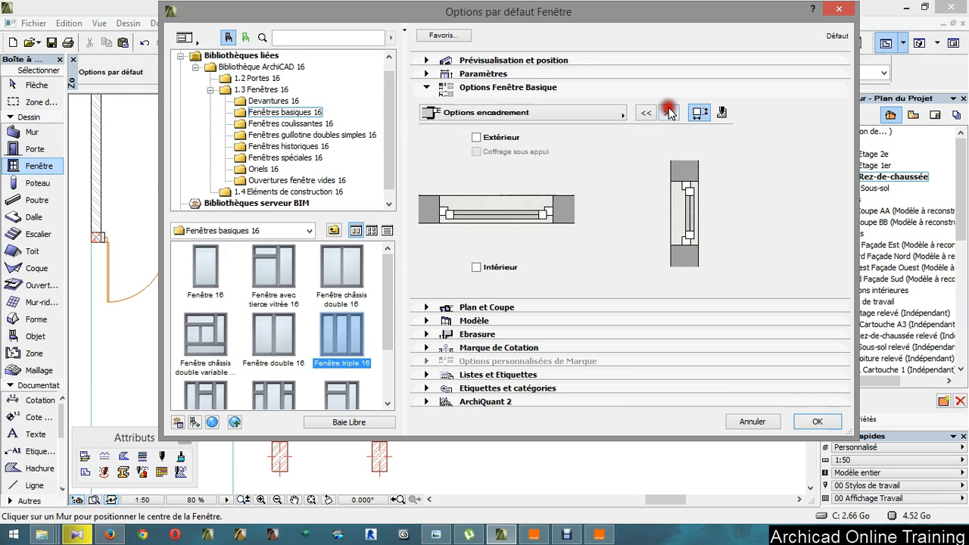
click(668, 112)
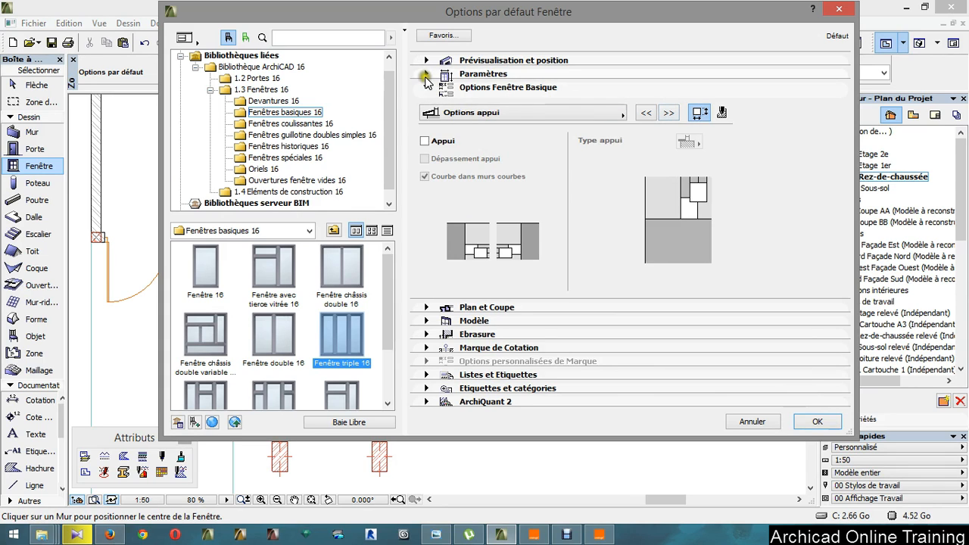
Set the triple window's exterior and interior frame materials (Matière cadre extérieur and intérieur) to Peinture-06
click(426, 73)
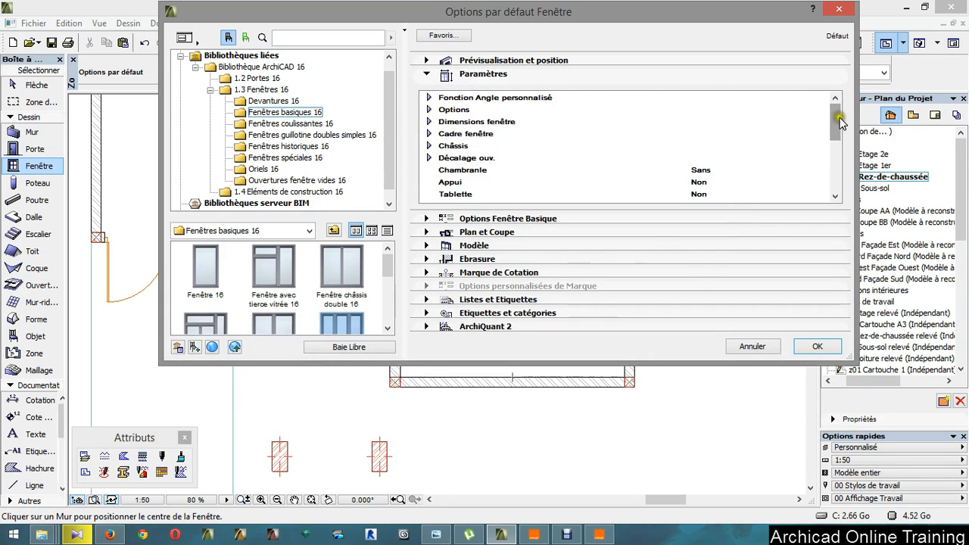
drag(837, 112, 837, 179)
click(450, 182)
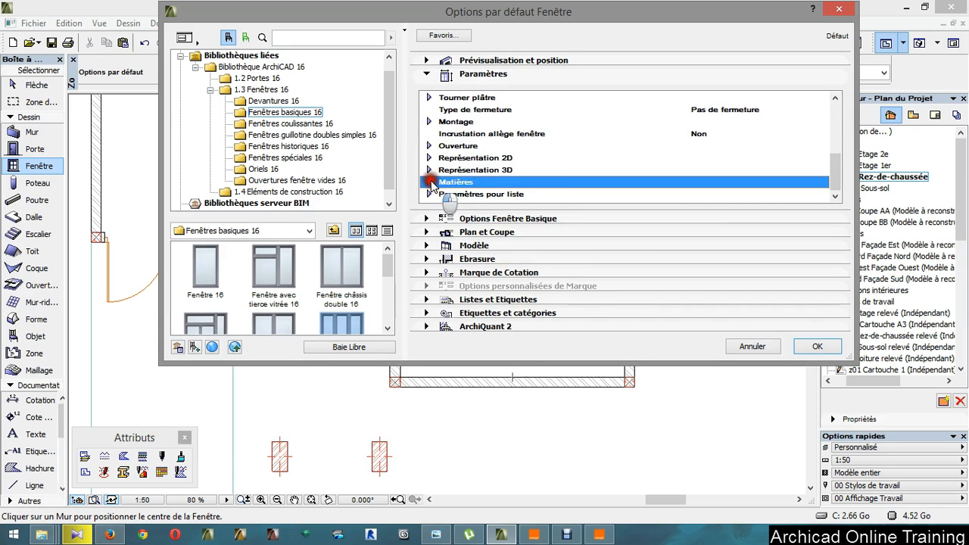
scroll(836, 167, down, 2)
click(763, 133)
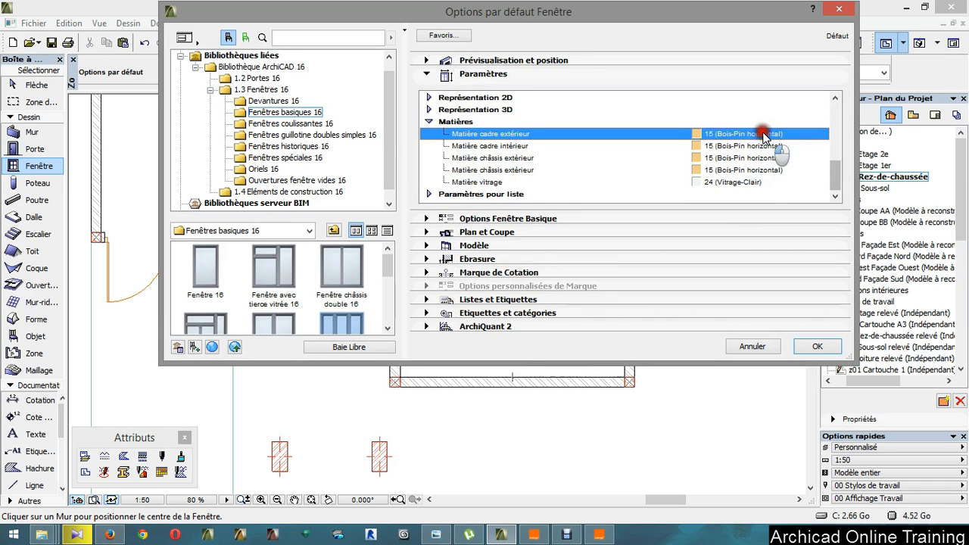
click(819, 134)
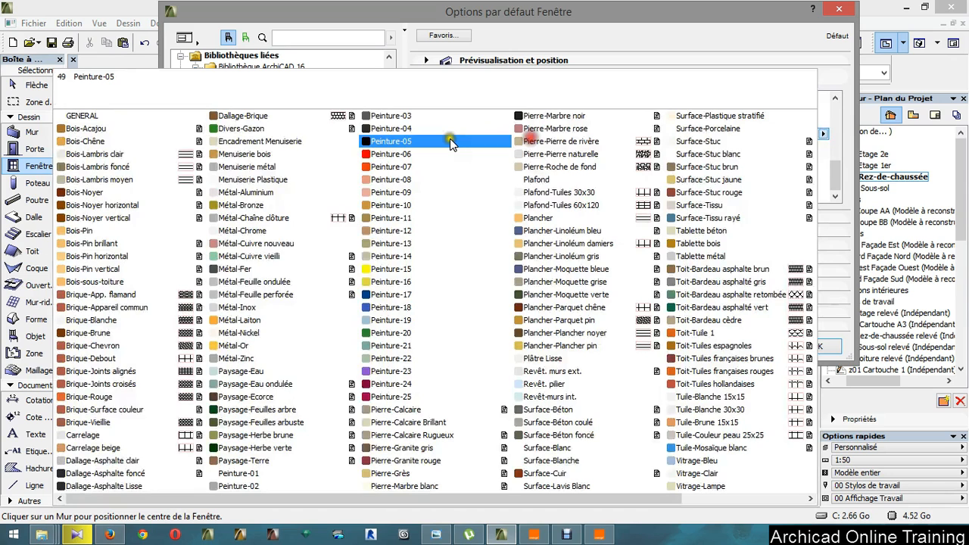
click(452, 152)
click(793, 145)
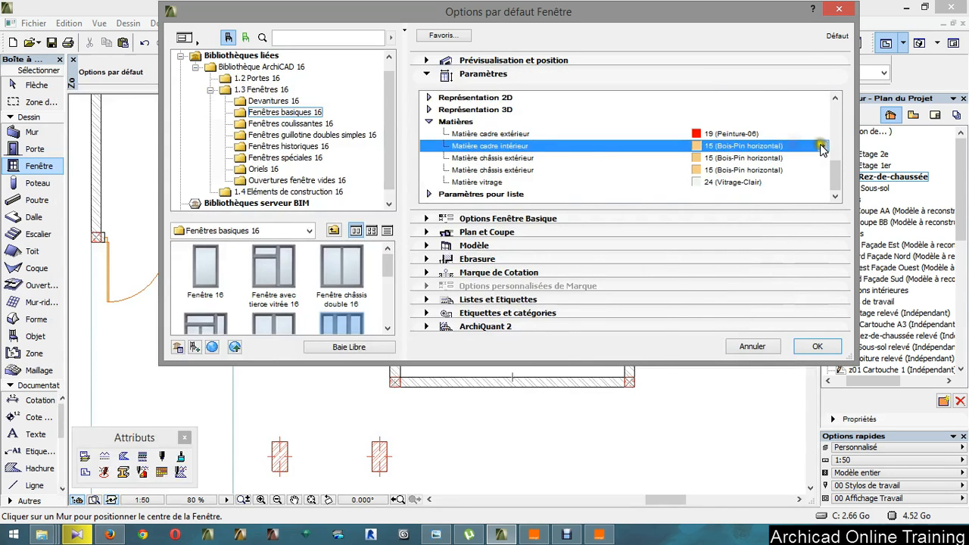
click(822, 146)
click(458, 163)
Set both sash materials (Matière châssis) of the triple window to Peinture-06, leaving the glazing material as it is
click(746, 157)
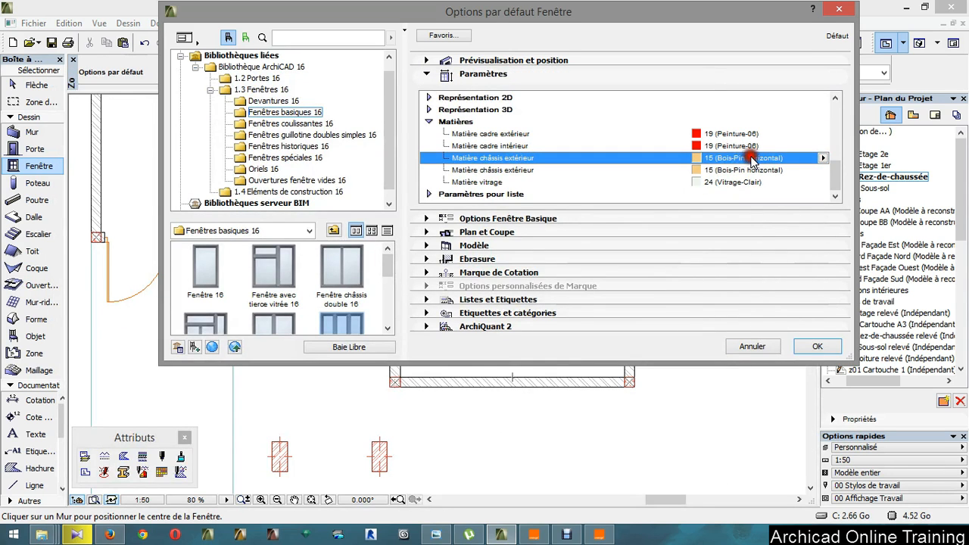
click(821, 159)
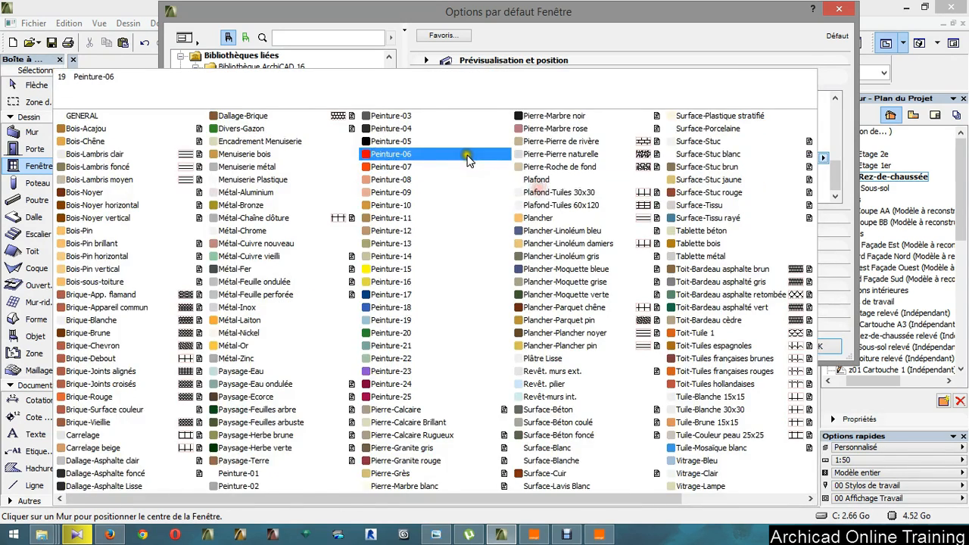
click(468, 159)
click(808, 171)
click(821, 169)
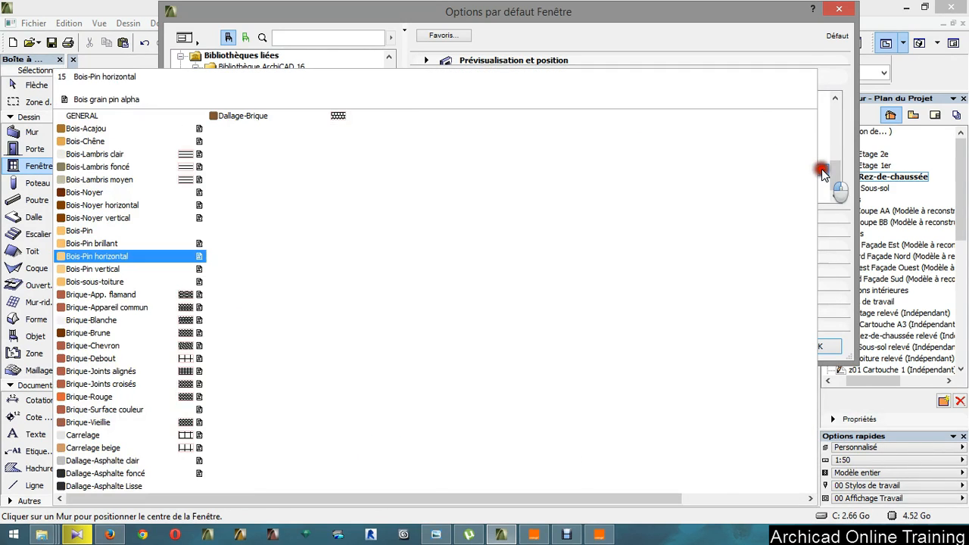
click(394, 156)
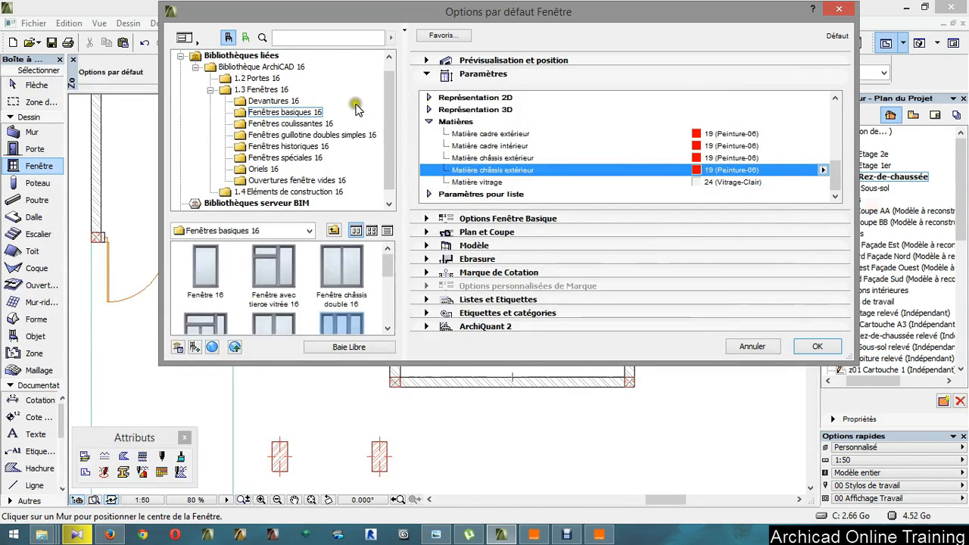
Set the triple window's sill height to 40, height to 240 and width to 163, check its elevation preview and accept the settings
click(426, 61)
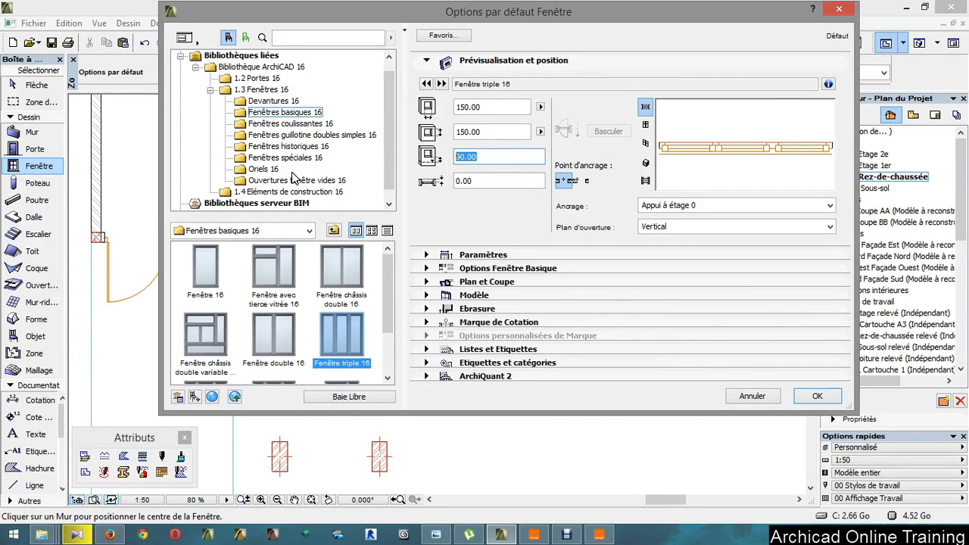
text(0.00)
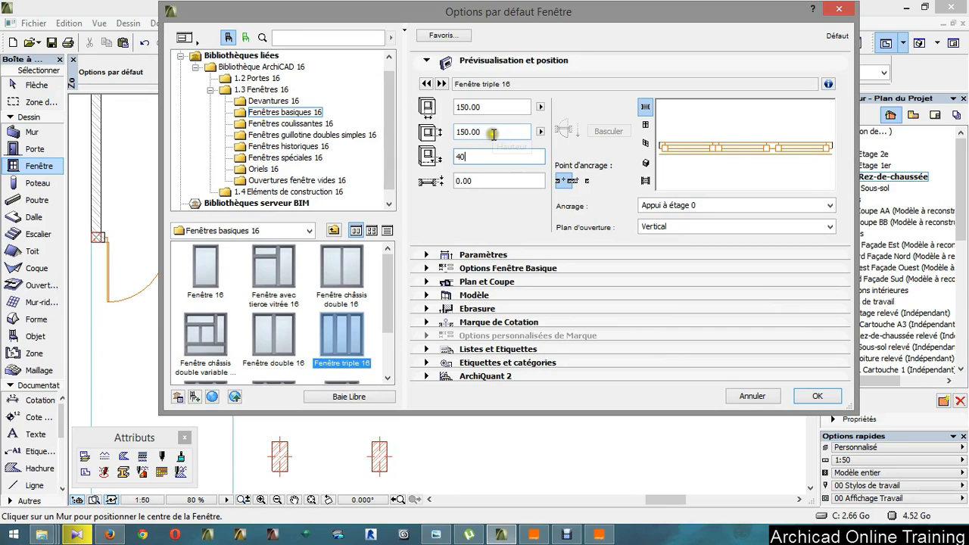
click(492, 132)
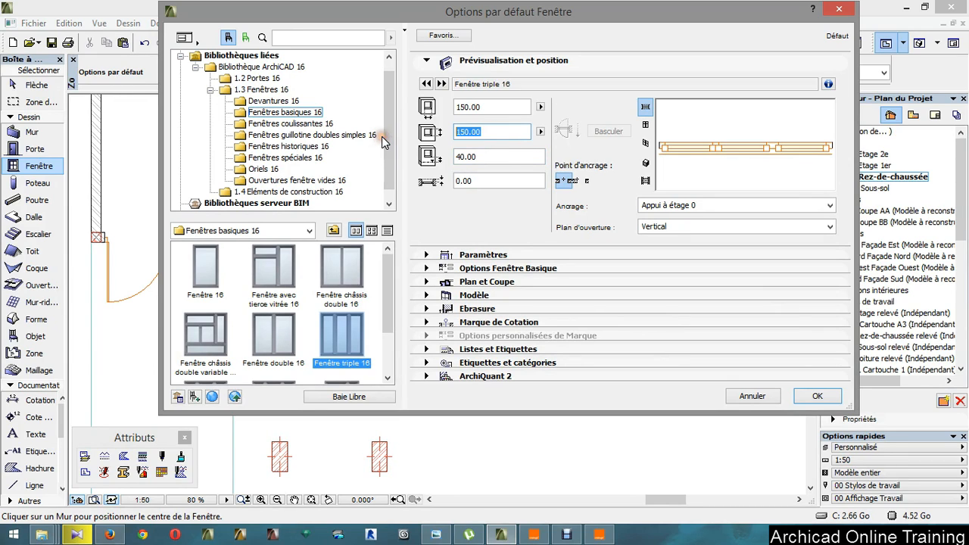
text(240)
click(486, 107)
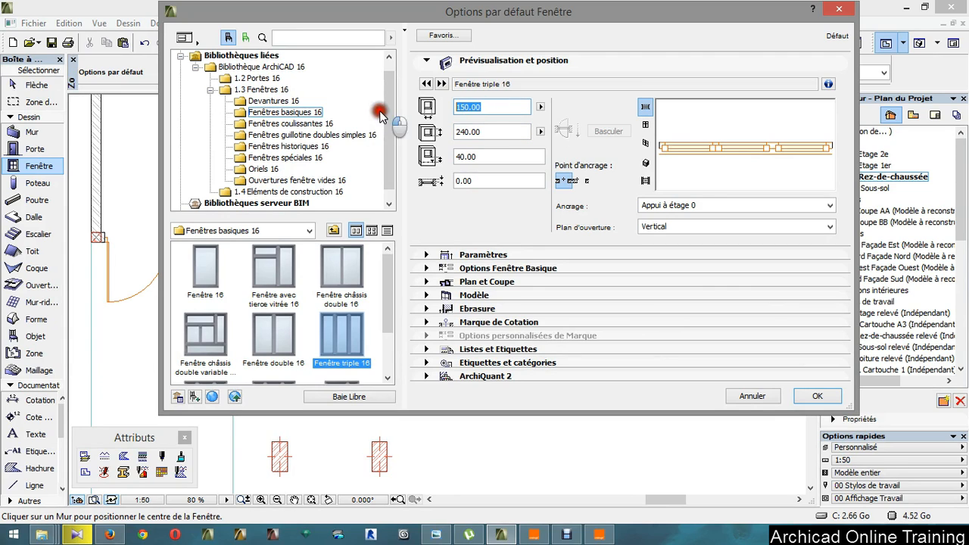
text(16)
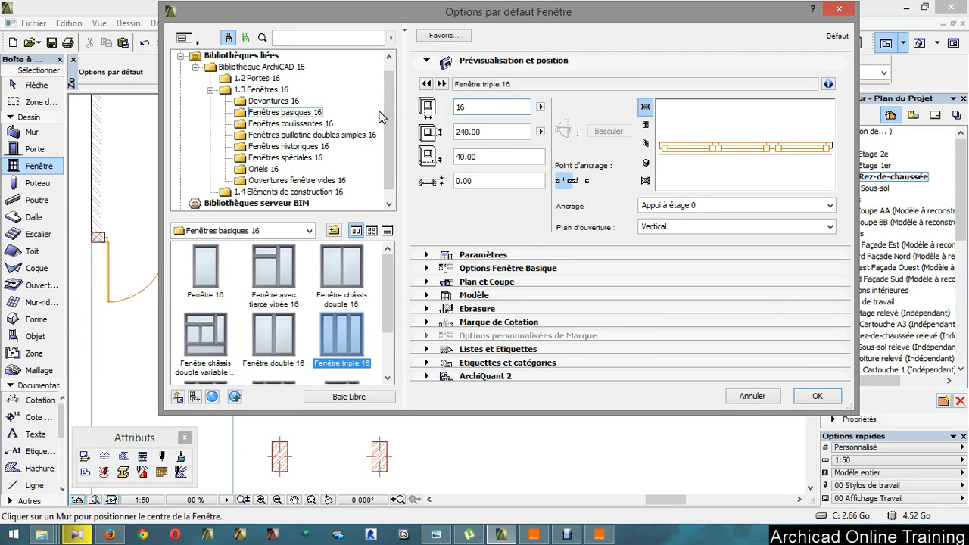
text(3)
click(492, 132)
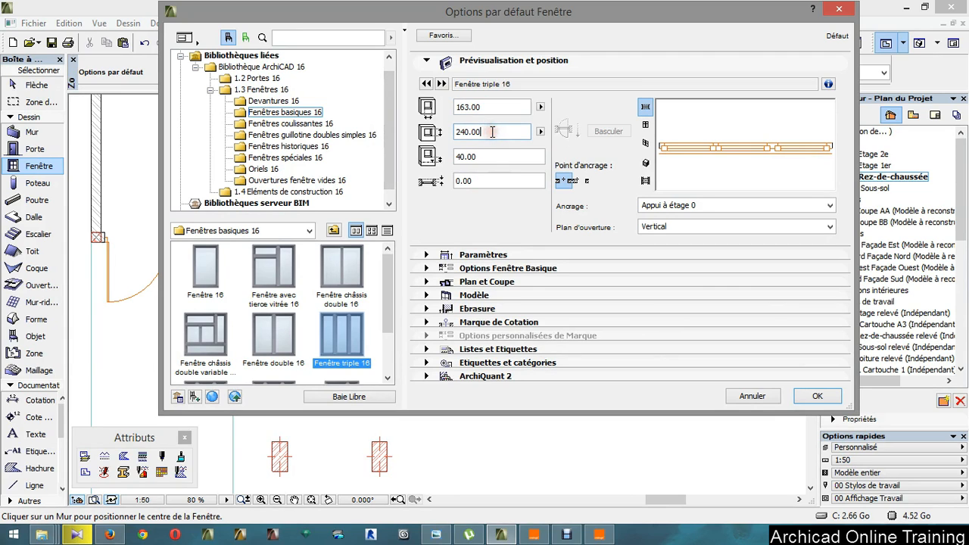
click(646, 124)
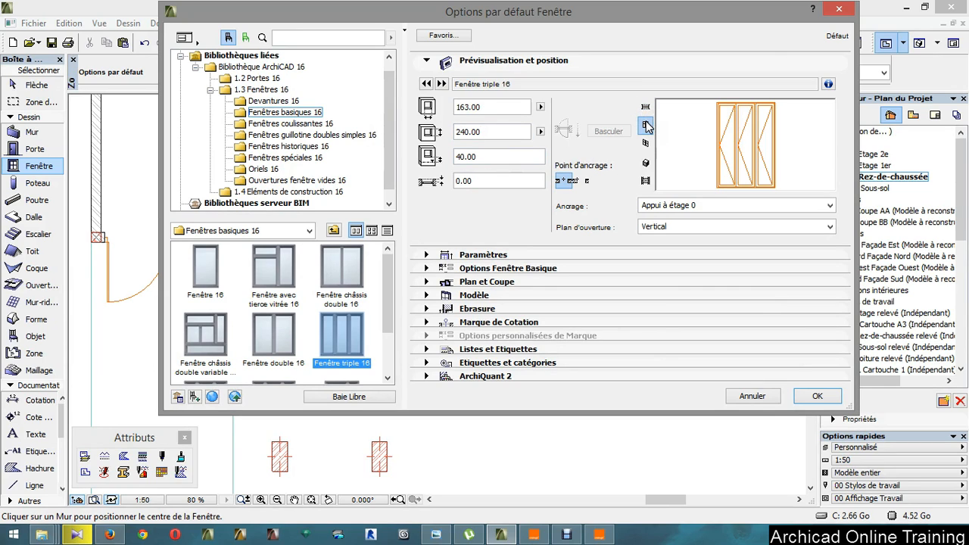
click(653, 142)
click(807, 399)
click(805, 398)
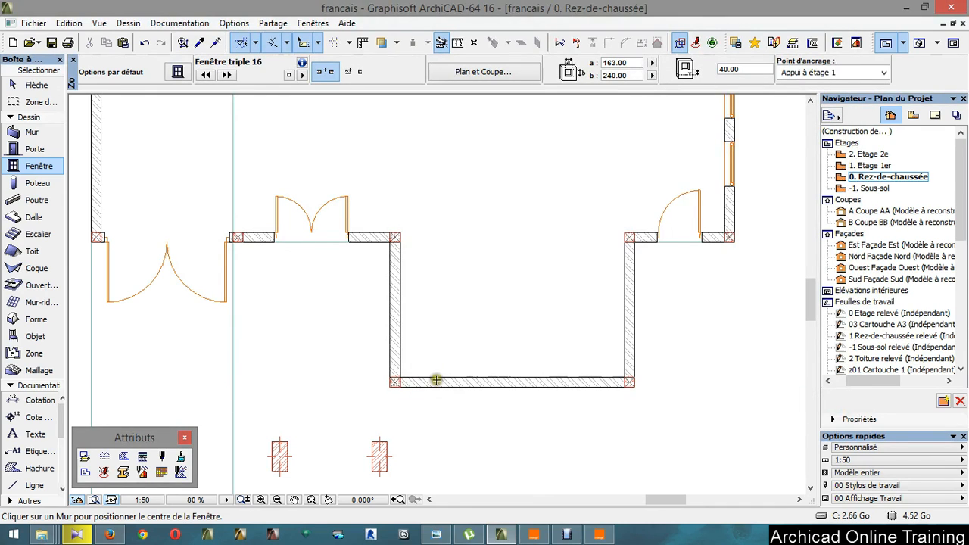
Place the triple window by its edge in the projecting room's lower wall, starting at the inner corner of the left column
click(348, 72)
scroll(421, 378, up, 4)
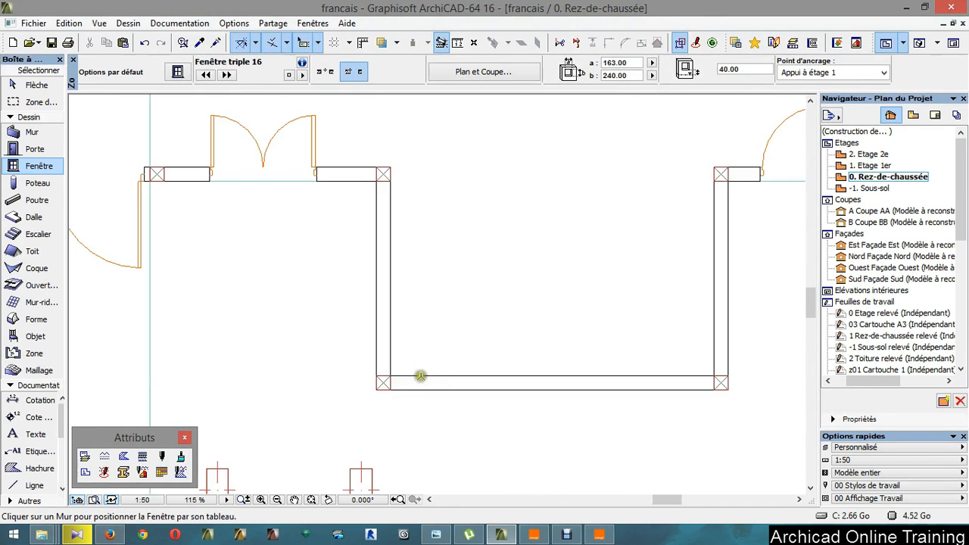
click(373, 378)
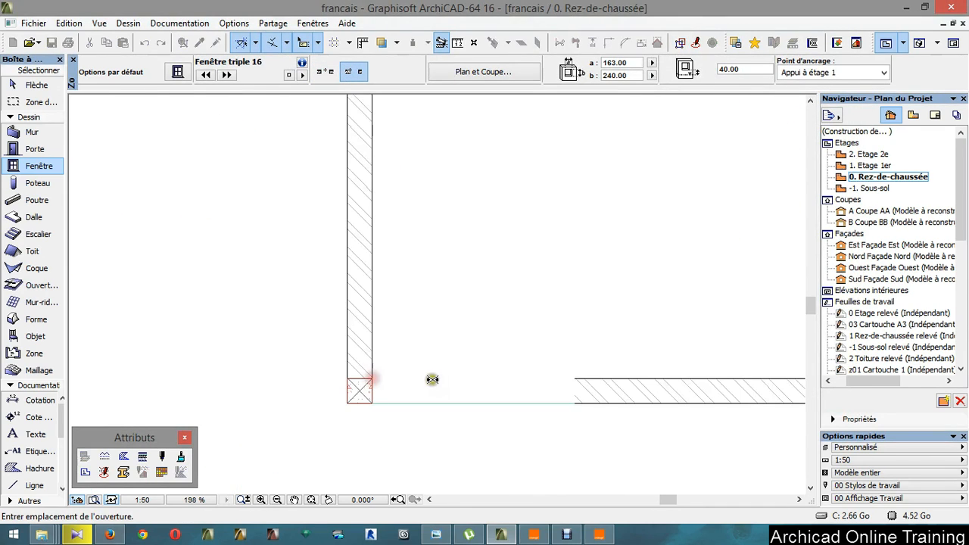
click(607, 339)
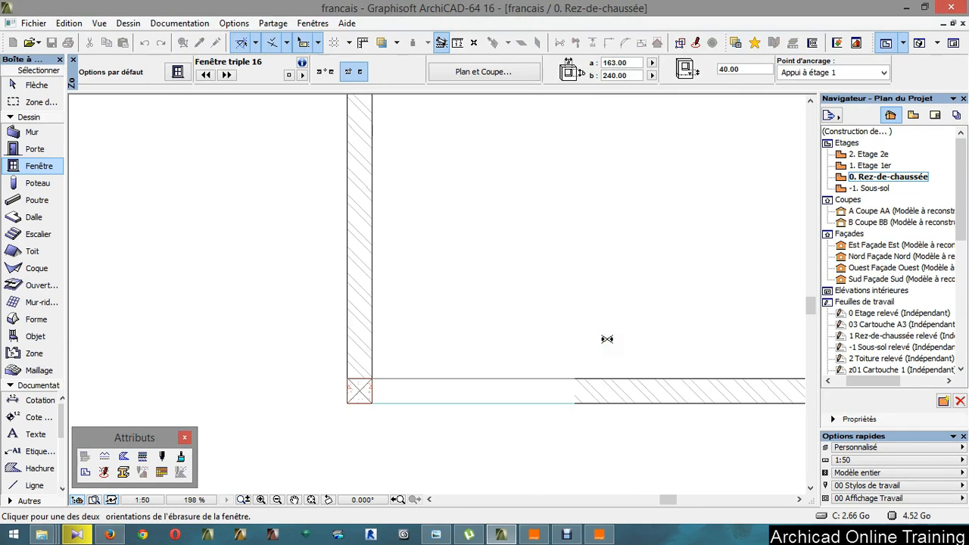
click(610, 313)
scroll(150, 397, down, 2)
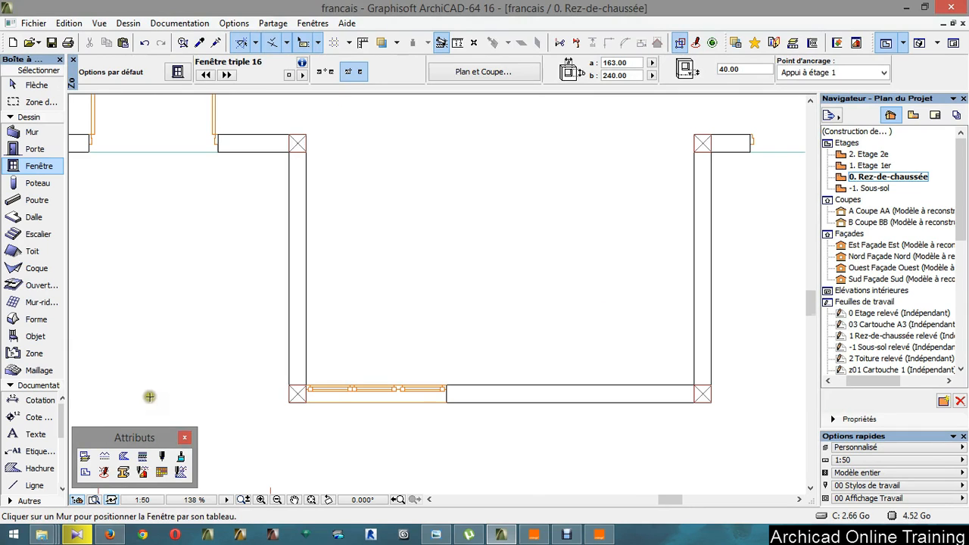
Inspect the placed triple window in the 3D perspective and return to the ground floor plan
scroll(418, 421, up, 2)
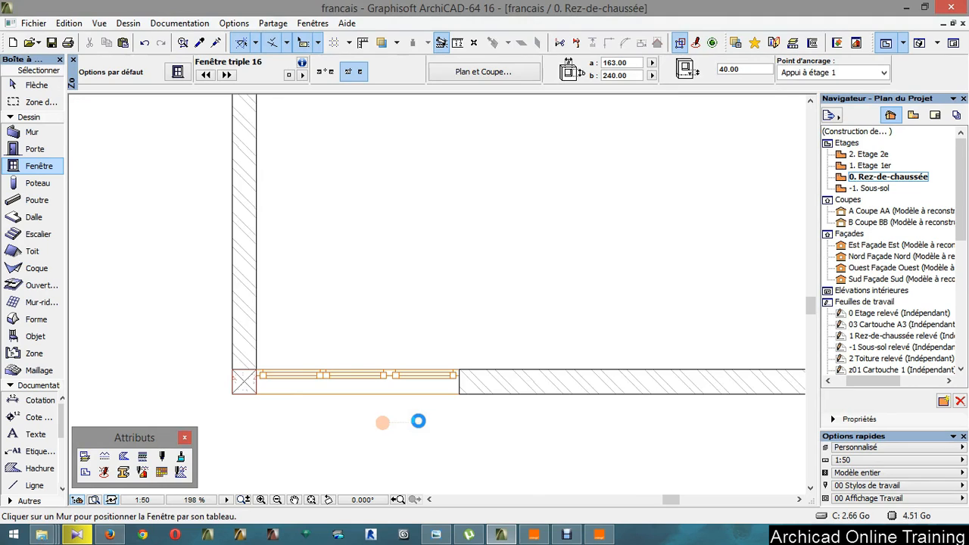
shift+click(393, 388)
key(F3)
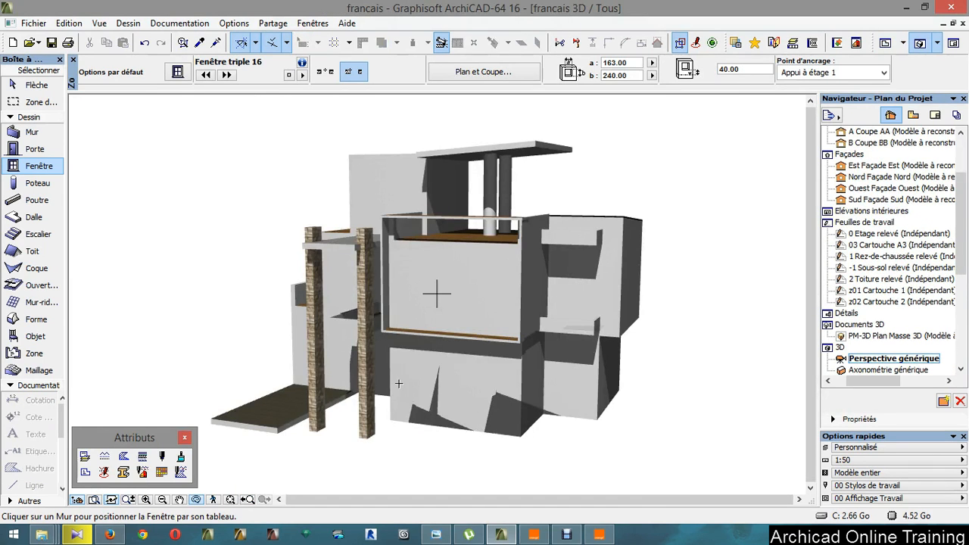
scroll(399, 390, up, 5)
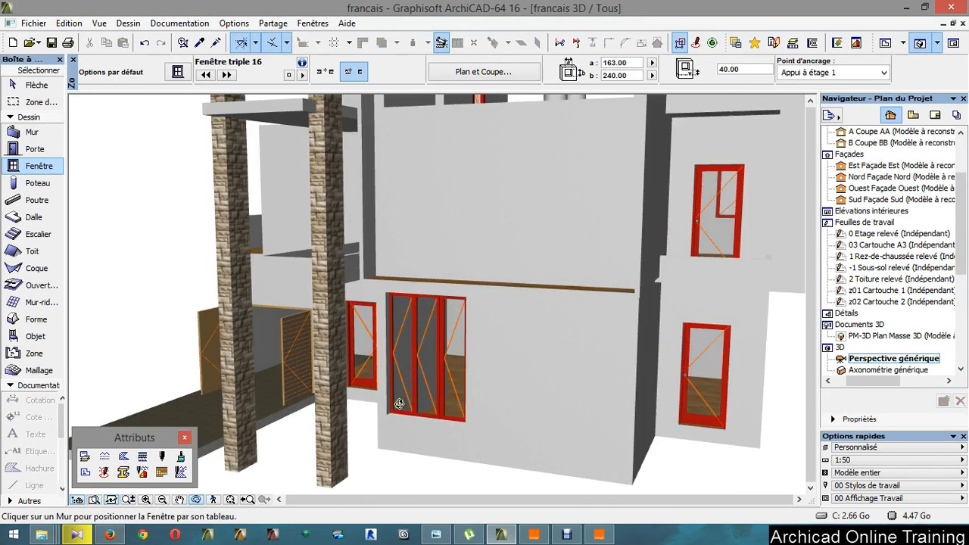
scroll(399, 404, up, 3)
drag(411, 388, 424, 386)
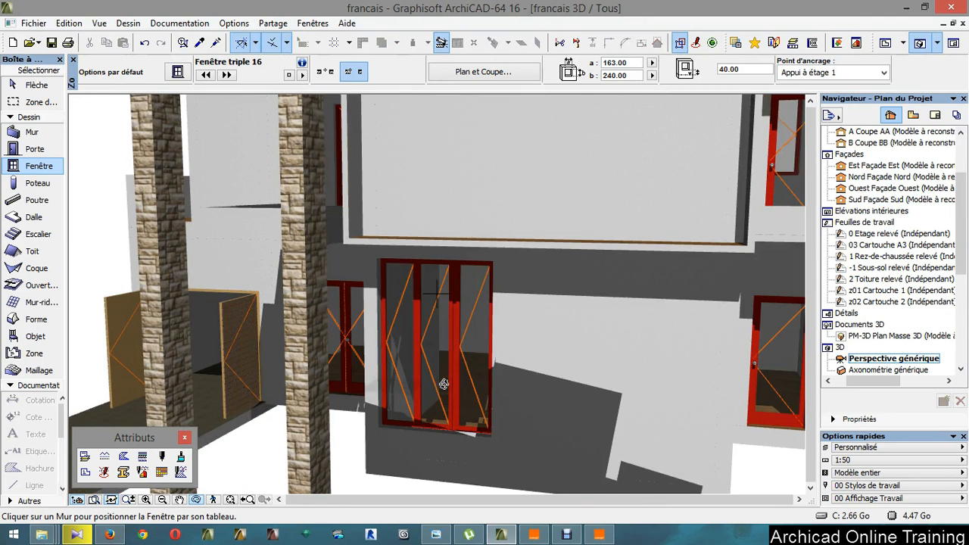
key(F2)
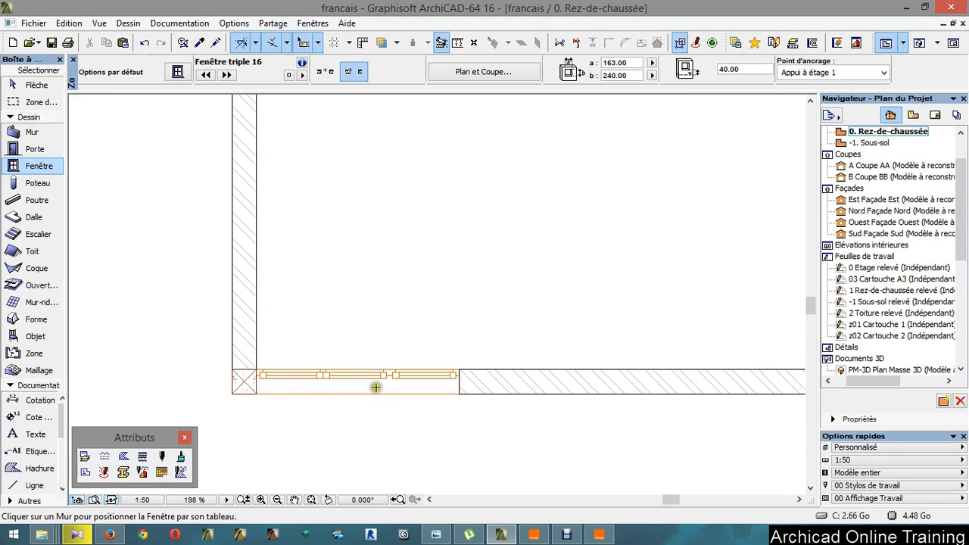
Change the placed triple window to Fenêtre double 16, with a width of 163 and a height of 240
click(380, 376)
click(178, 72)
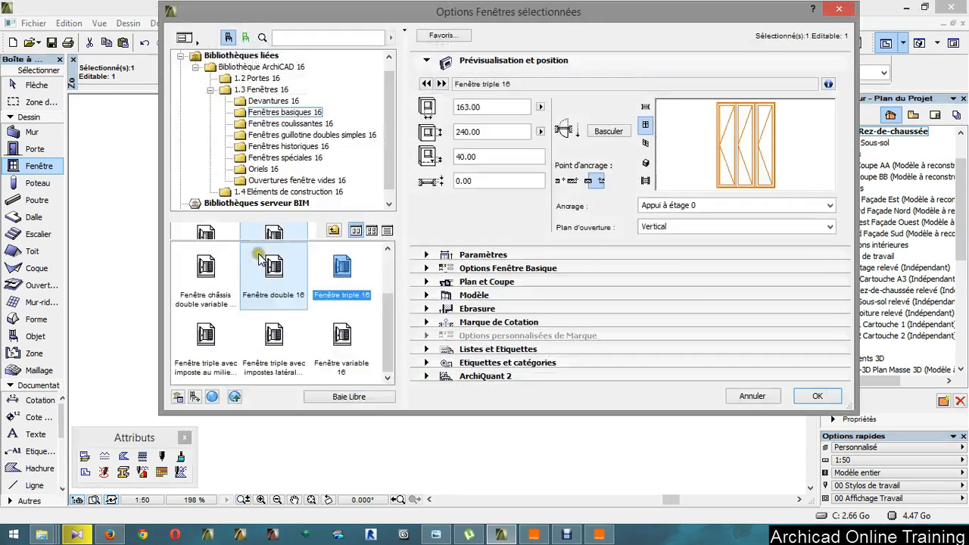
click(289, 277)
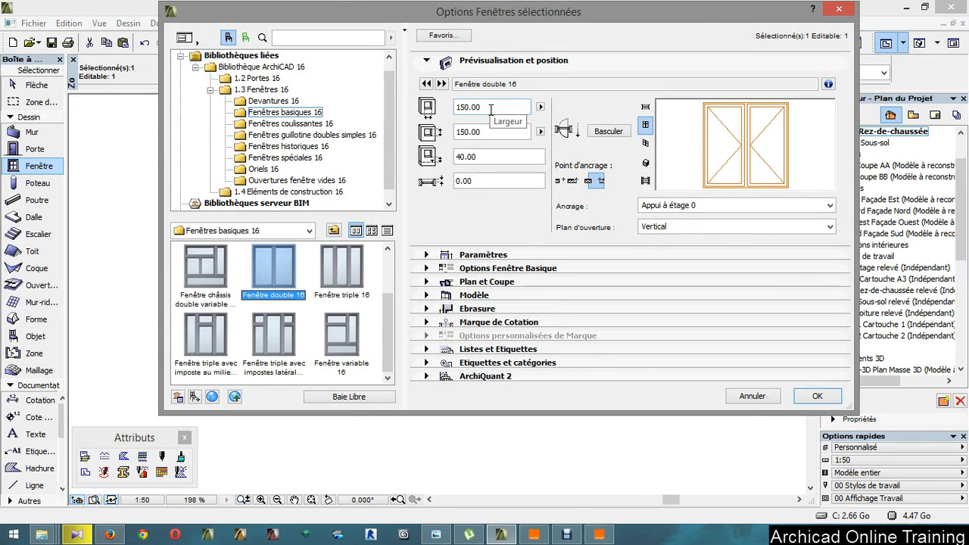
click(491, 107)
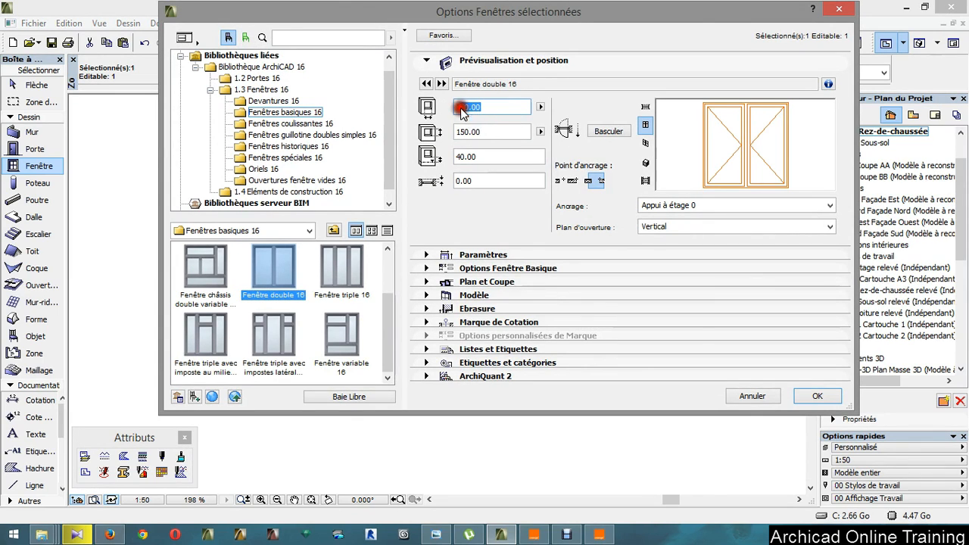
text(163)
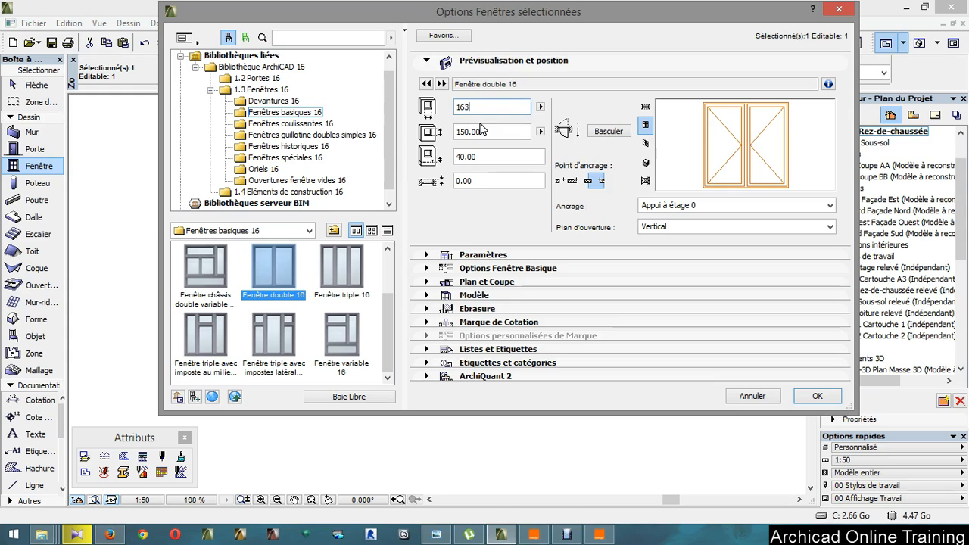
click(486, 131)
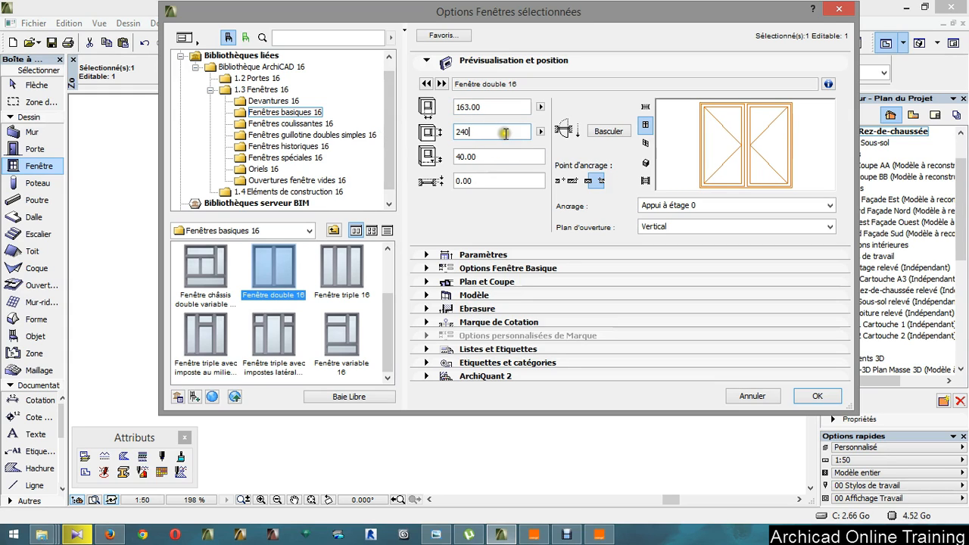
click(424, 256)
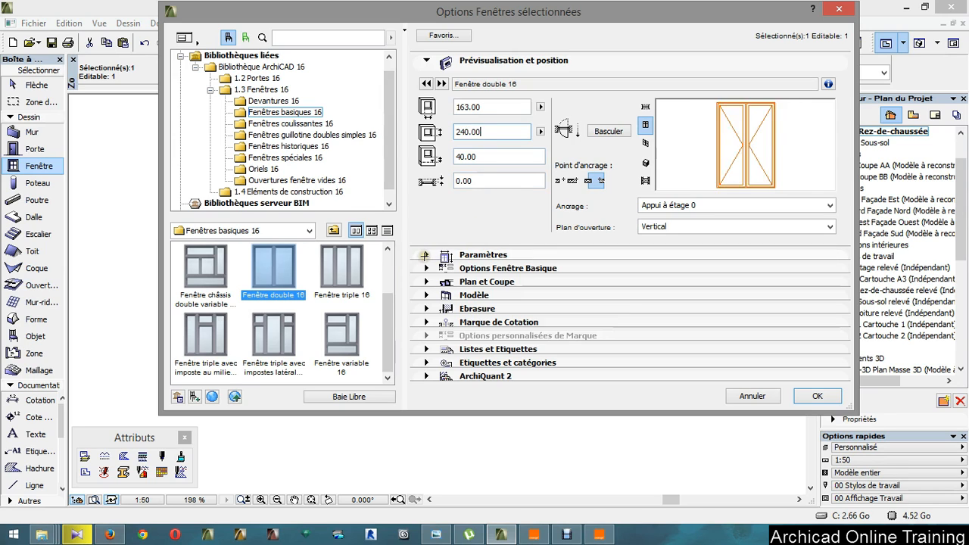
Set the double window's exterior and interior frame materials (Matière cadre) to Peinture-06
click(425, 256)
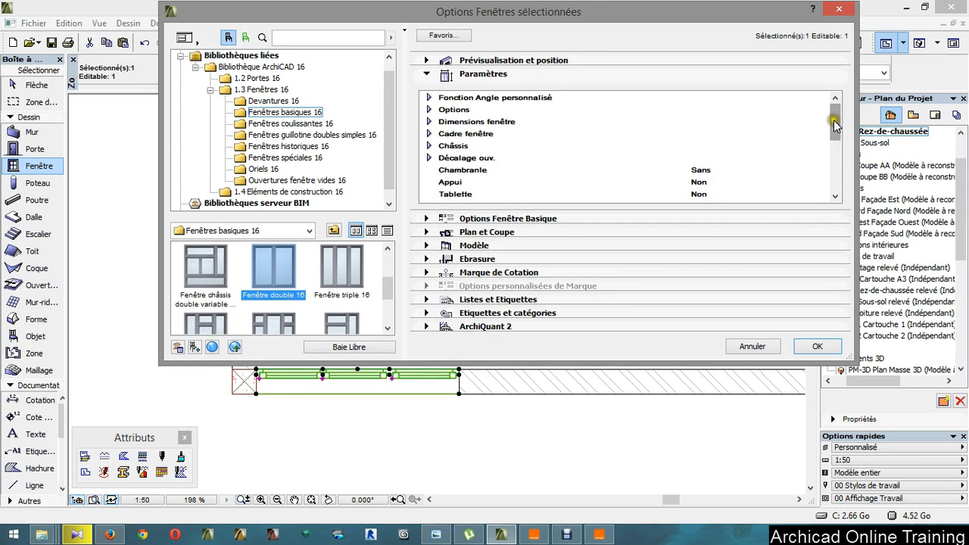
drag(835, 125, 833, 166)
click(430, 183)
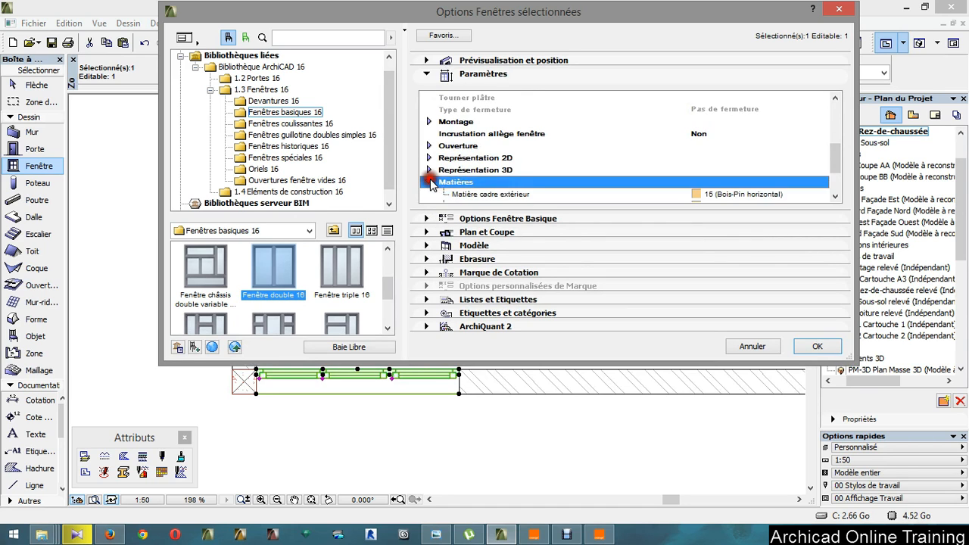
click(725, 134)
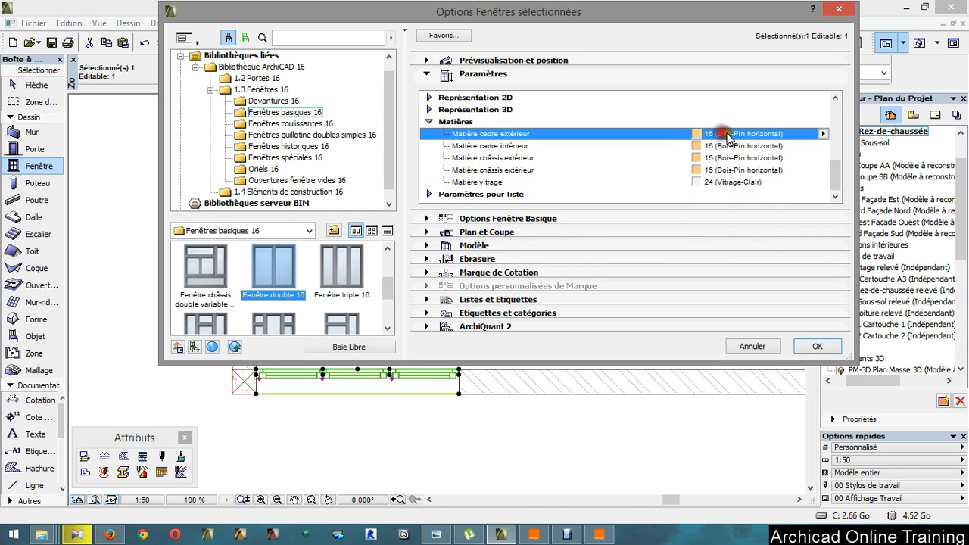
click(769, 134)
click(383, 155)
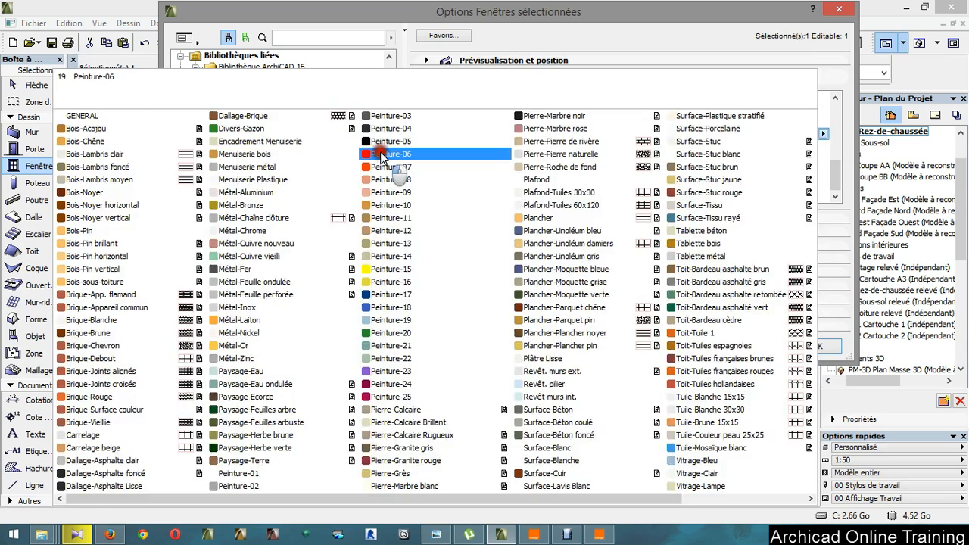
click(776, 146)
click(825, 150)
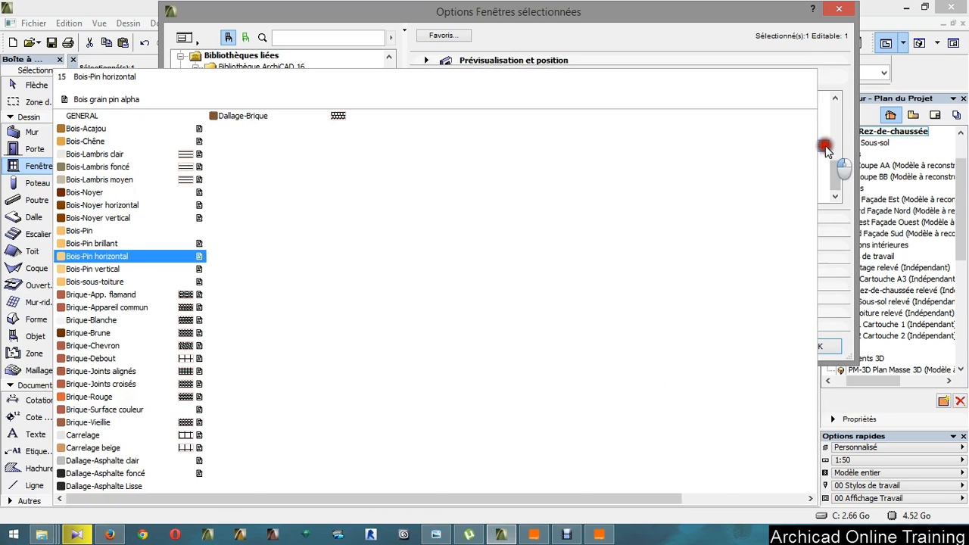
click(431, 160)
Set both sash materials (Matière châssis) of the double window to Peinture-06
click(738, 157)
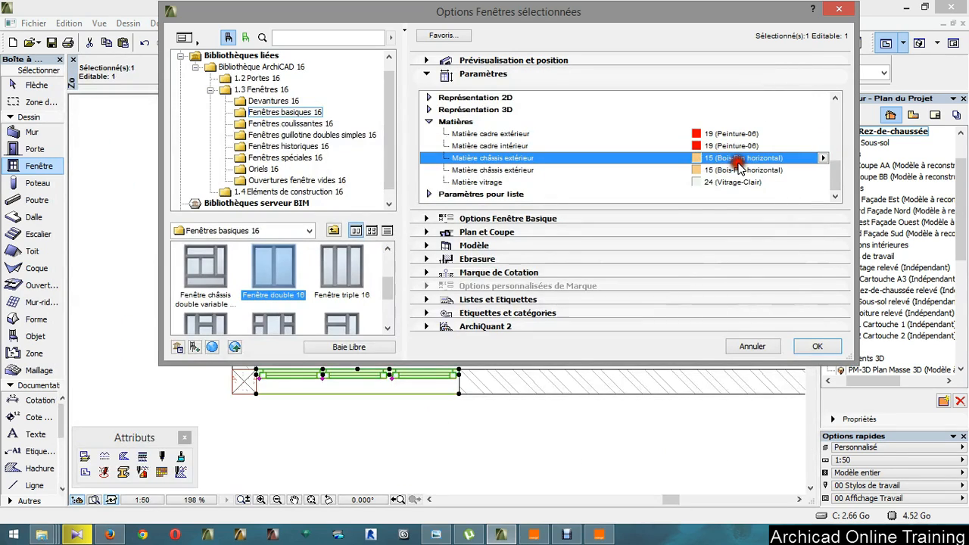
click(822, 158)
click(481, 158)
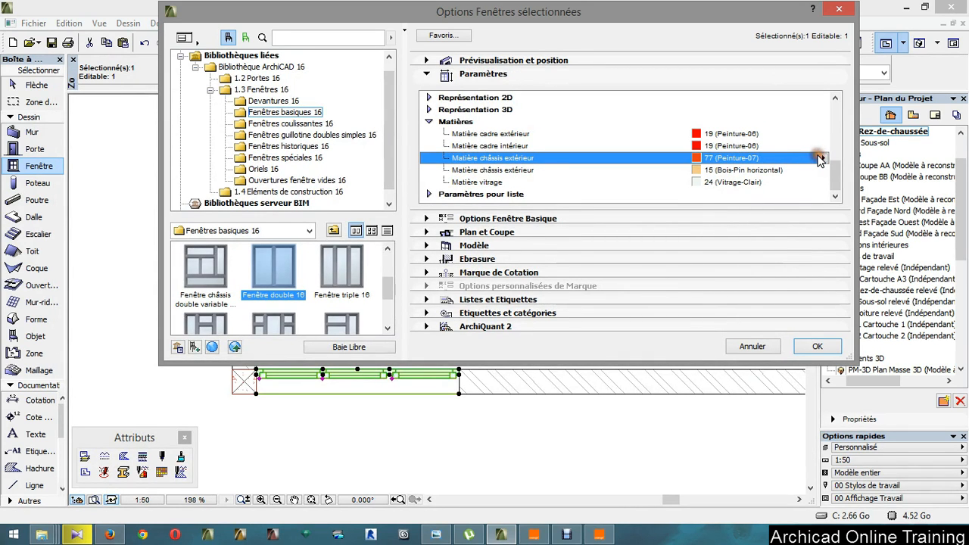
click(821, 159)
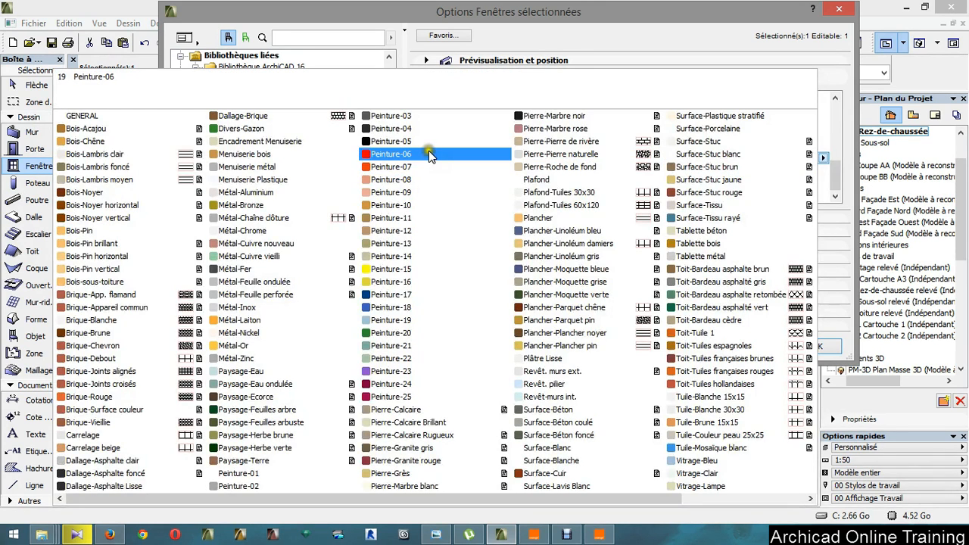
click(428, 154)
click(800, 169)
click(822, 169)
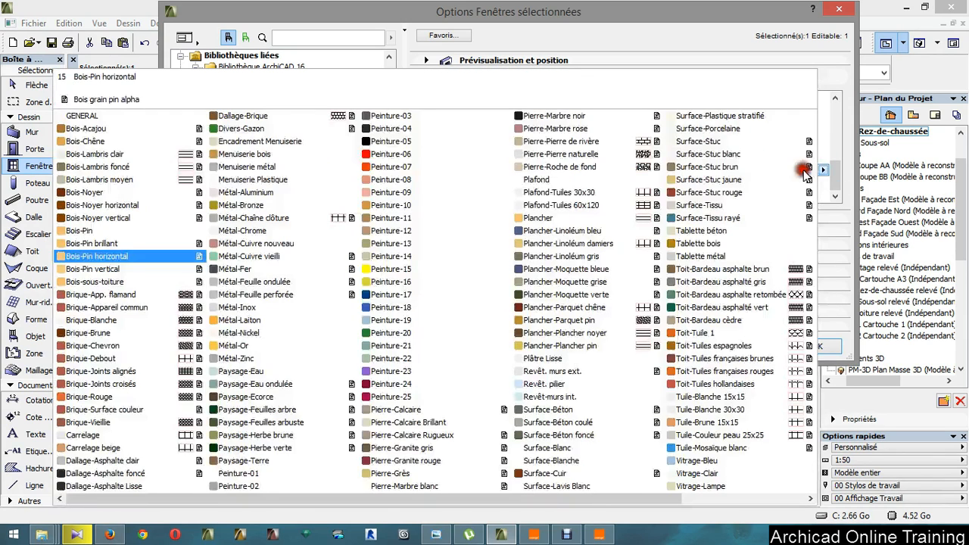
click(428, 156)
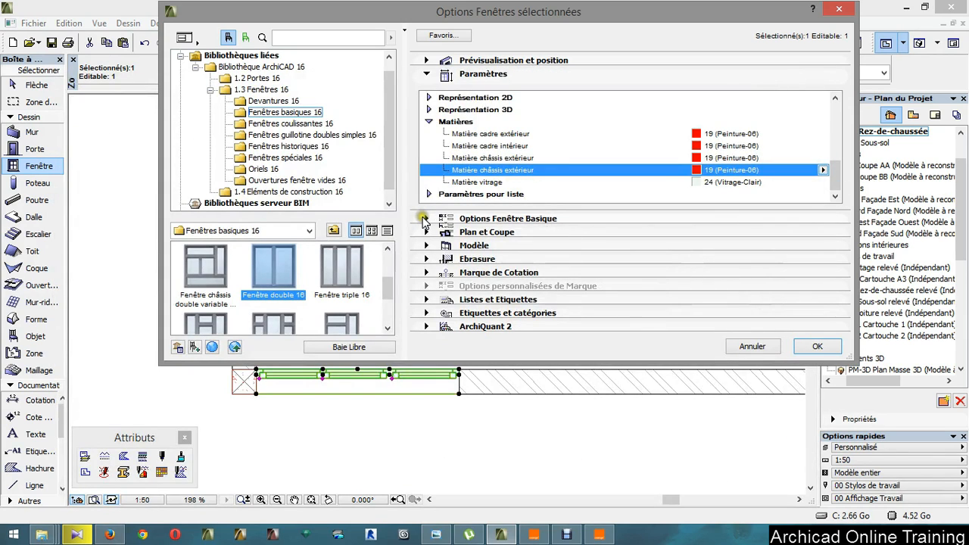
Set the central frame width between the double window's two panels to 5, check the sash and opening options, and accept the settings
click(425, 219)
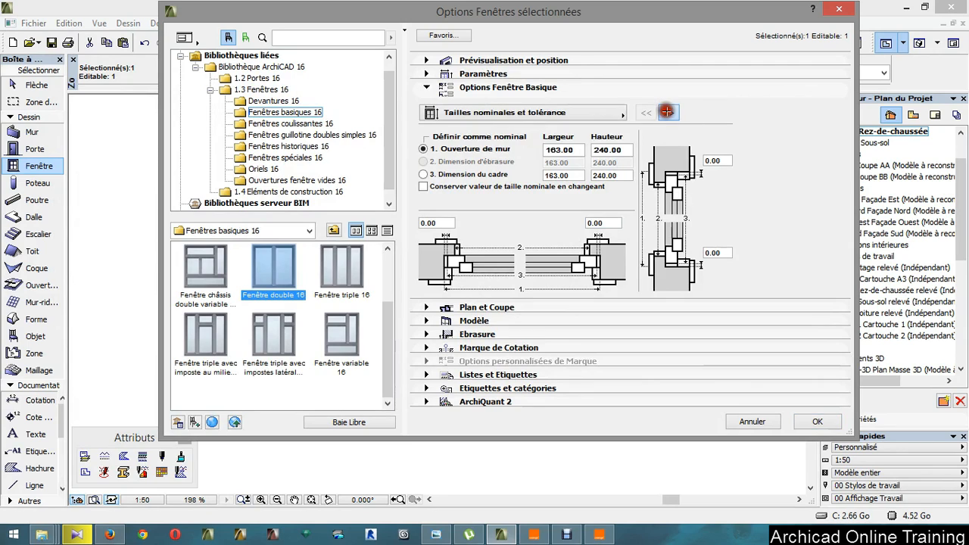
click(666, 112)
click(667, 112)
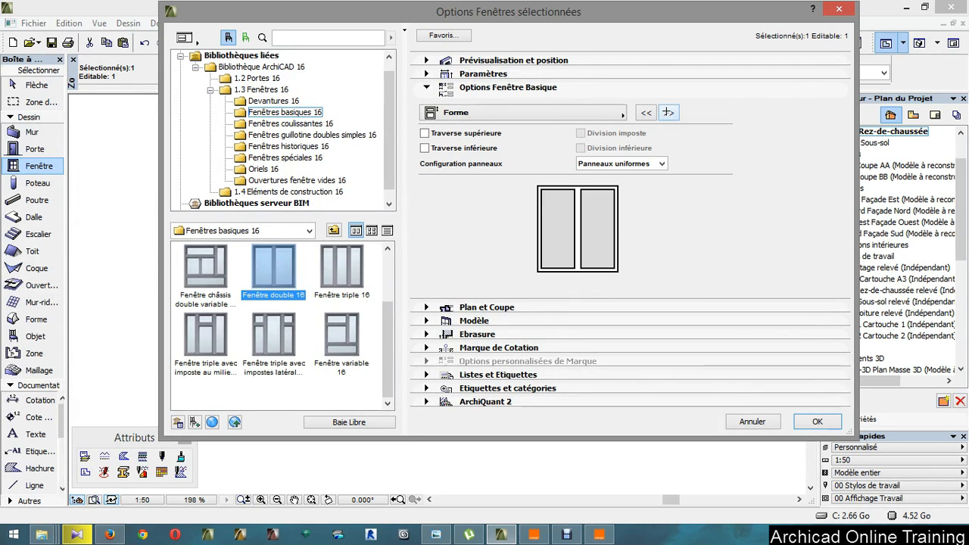
click(667, 112)
click(667, 112)
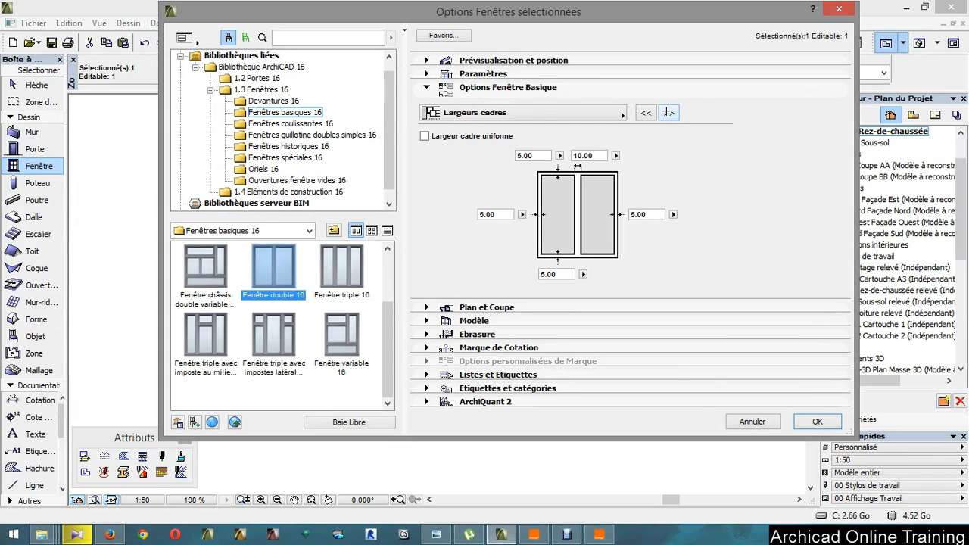
click(591, 155)
text(5)
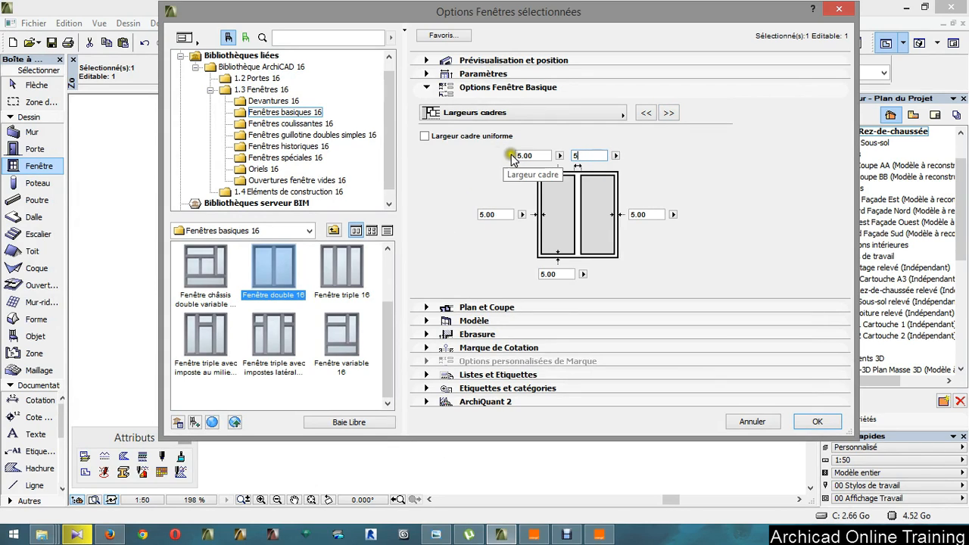
click(668, 113)
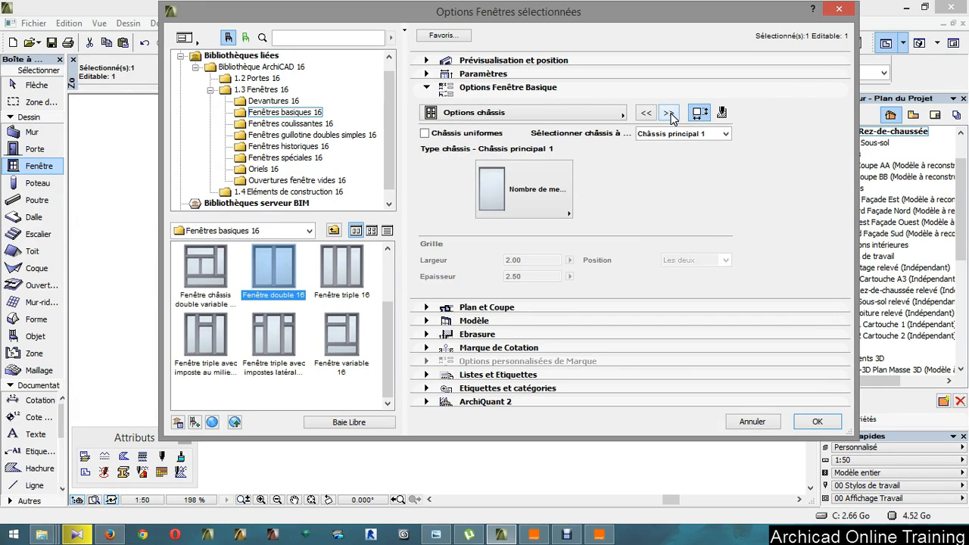
click(669, 112)
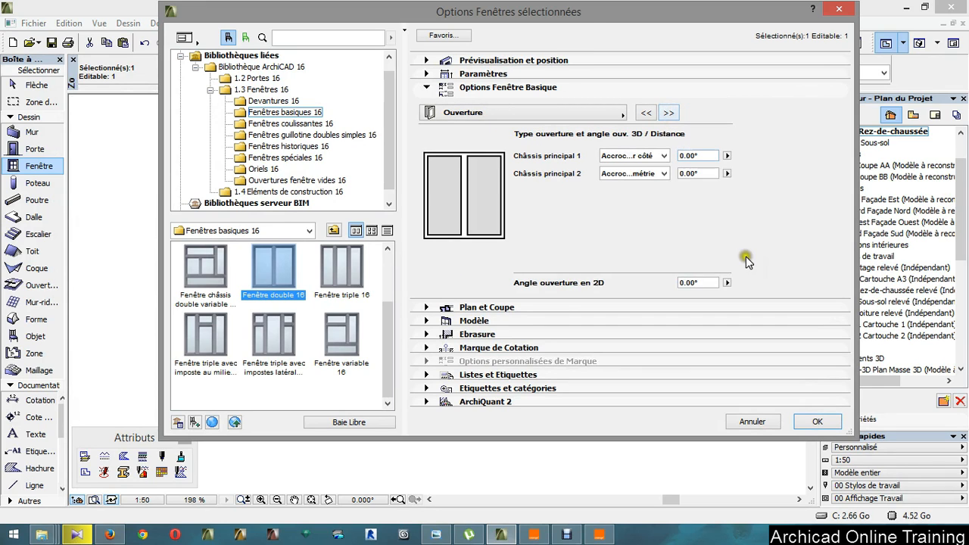
click(816, 421)
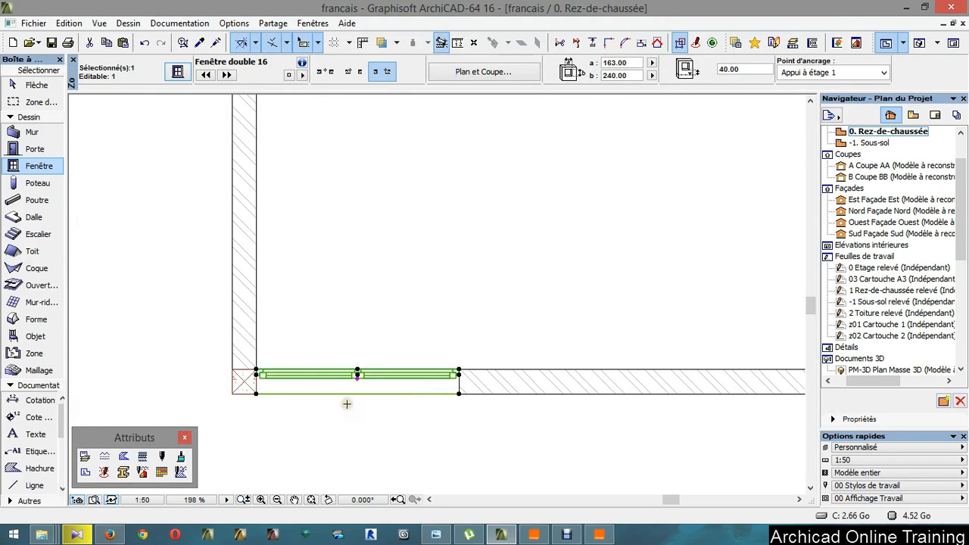
Copy the double window twice along the lower wall, placing each copy end to end against the previous window's right edge
key(ctrl+alt+d)
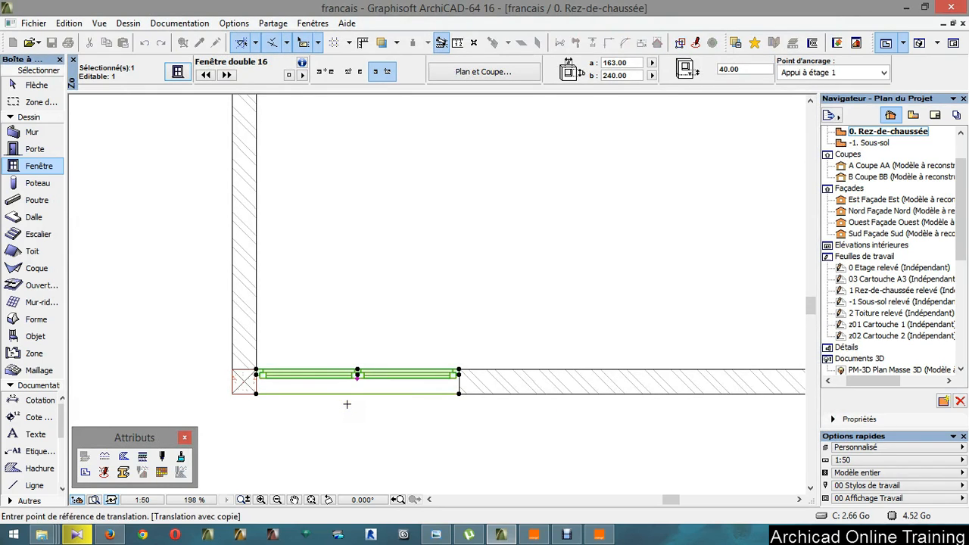
click(257, 371)
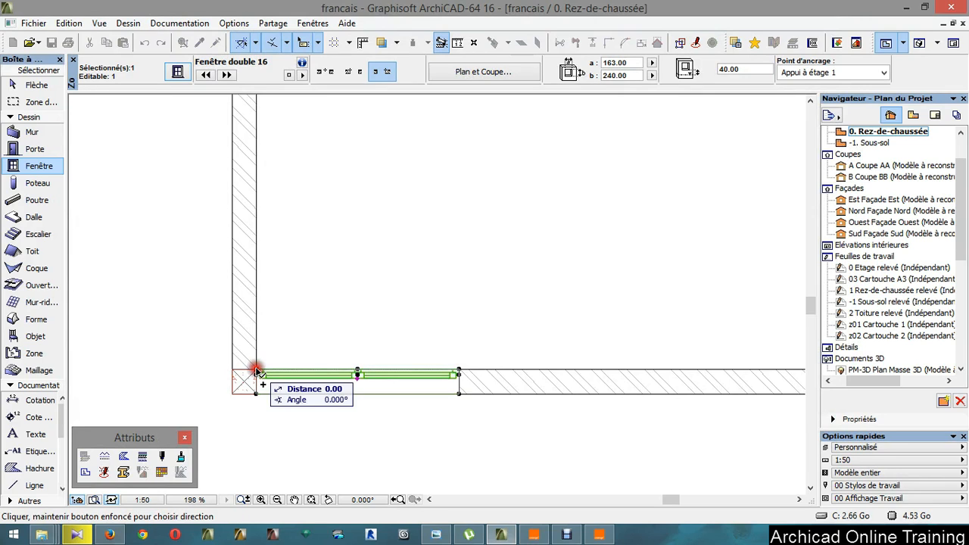
click(459, 372)
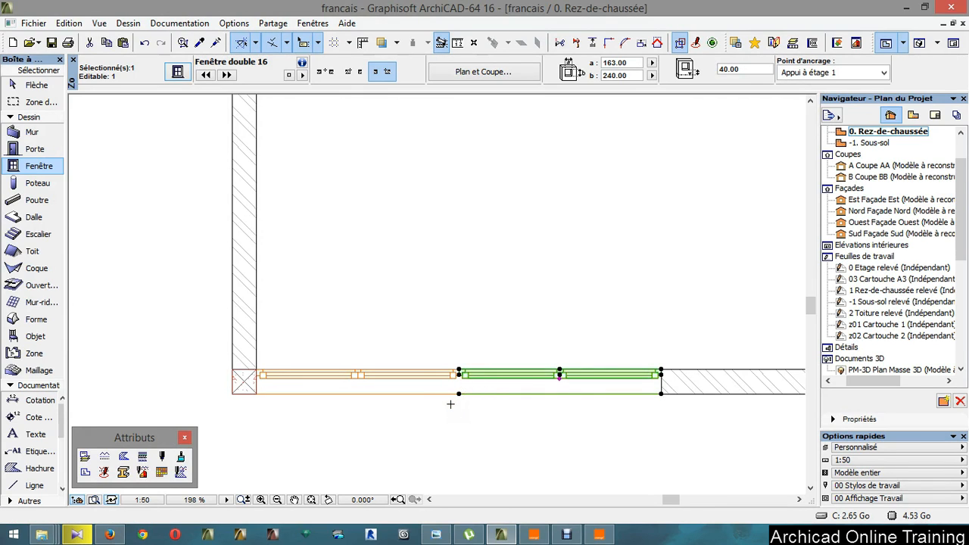
key(ctrl+shift+d)
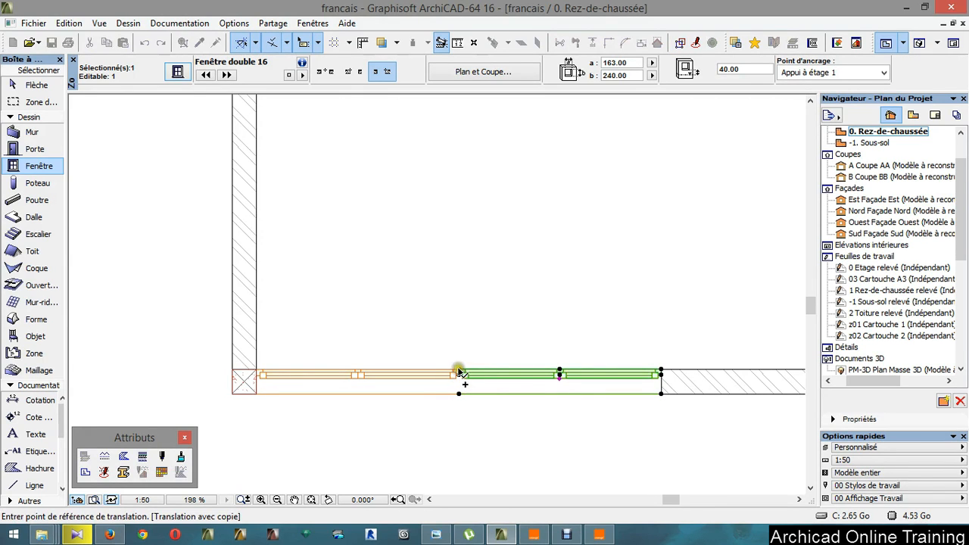
click(458, 372)
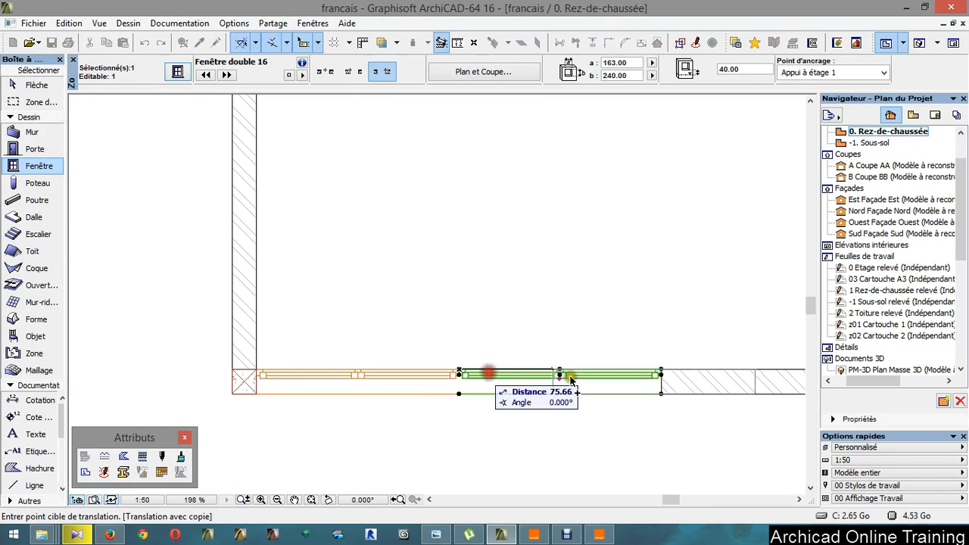
click(664, 373)
scroll(318, 418, down, 2)
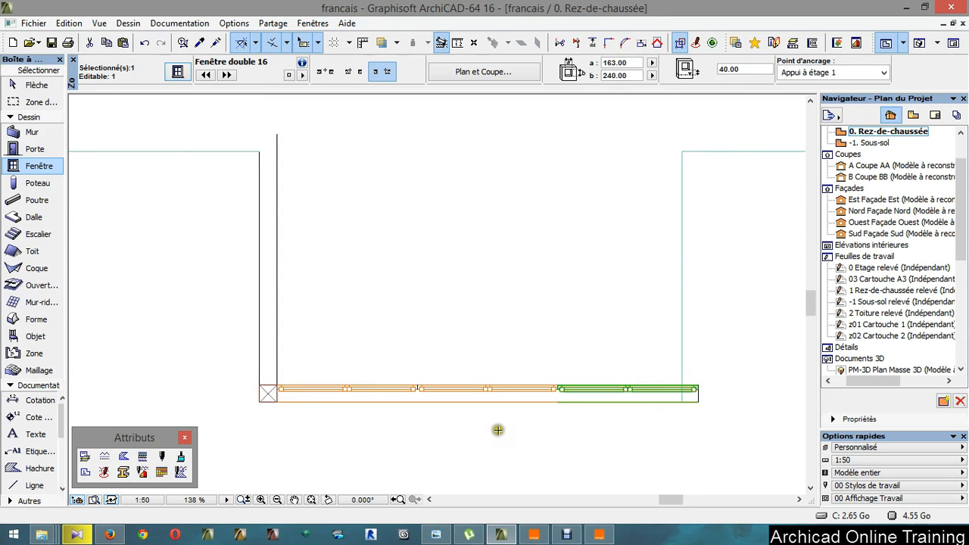
scroll(564, 429, up, 1)
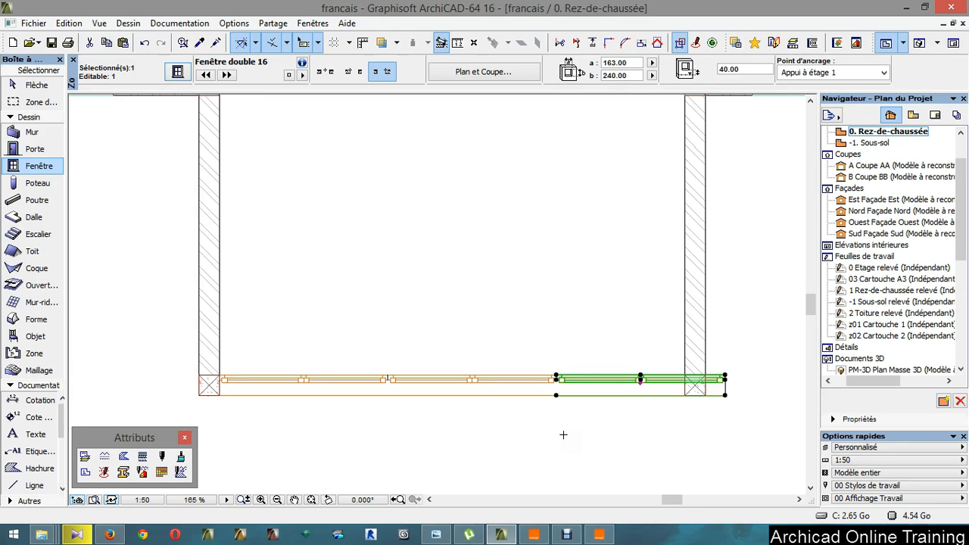
key(Escape)
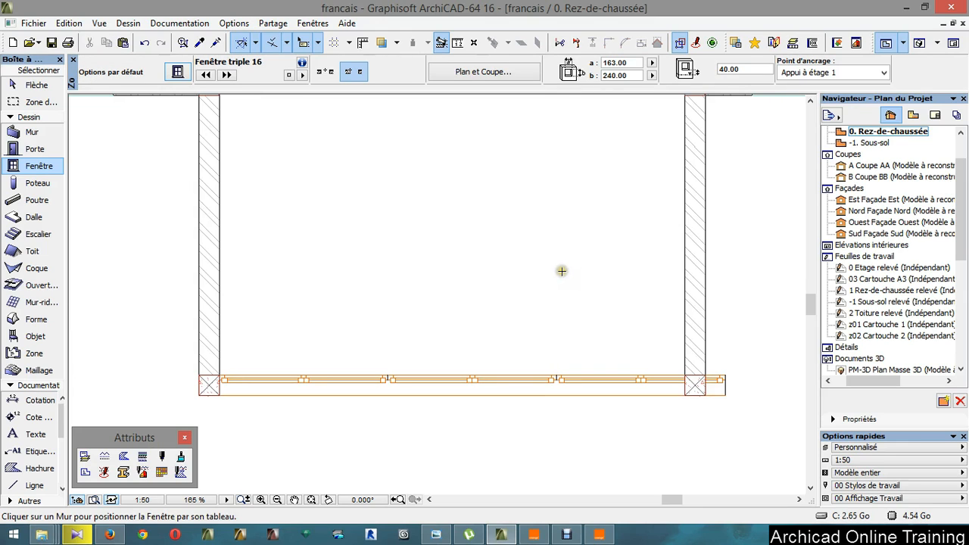
Measure the clear distance along the lower wall between the inner corners of the two columns
click(457, 43)
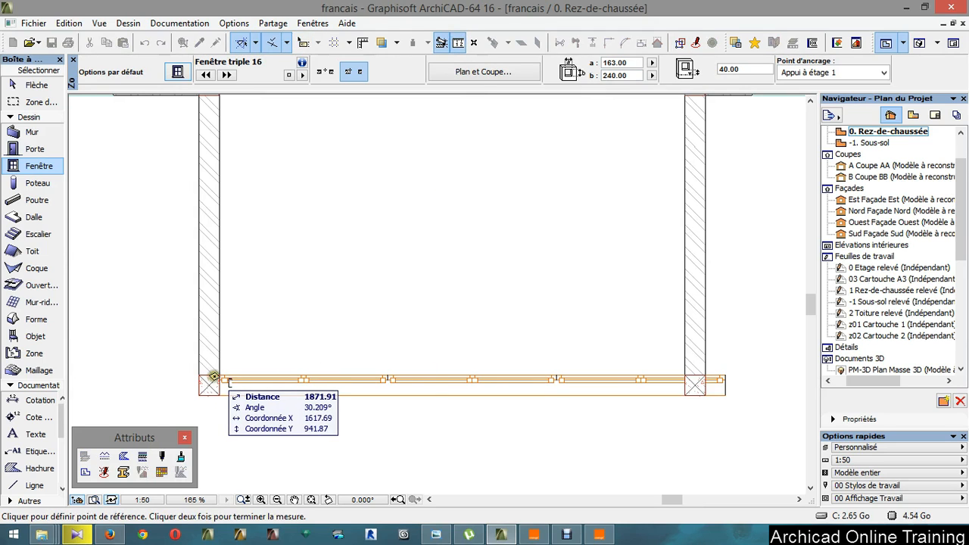
click(220, 376)
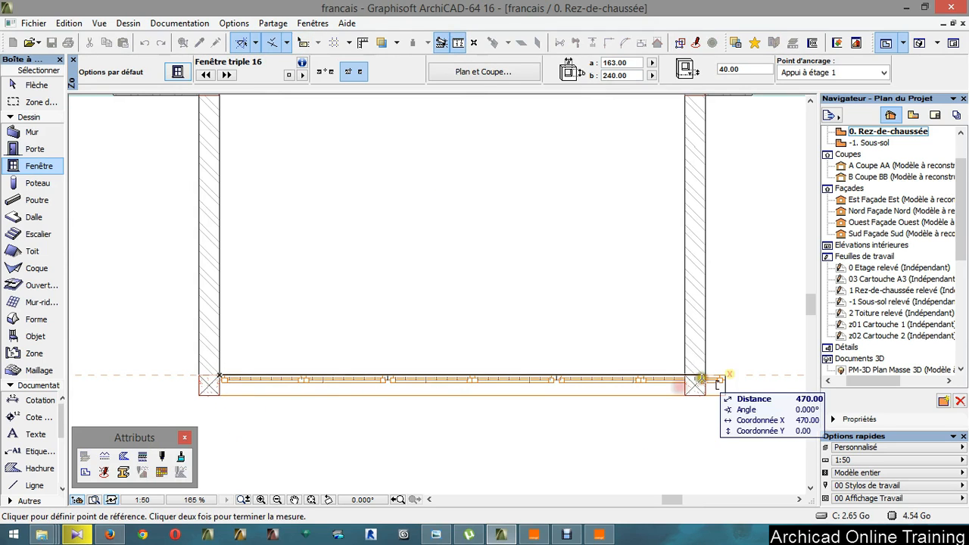
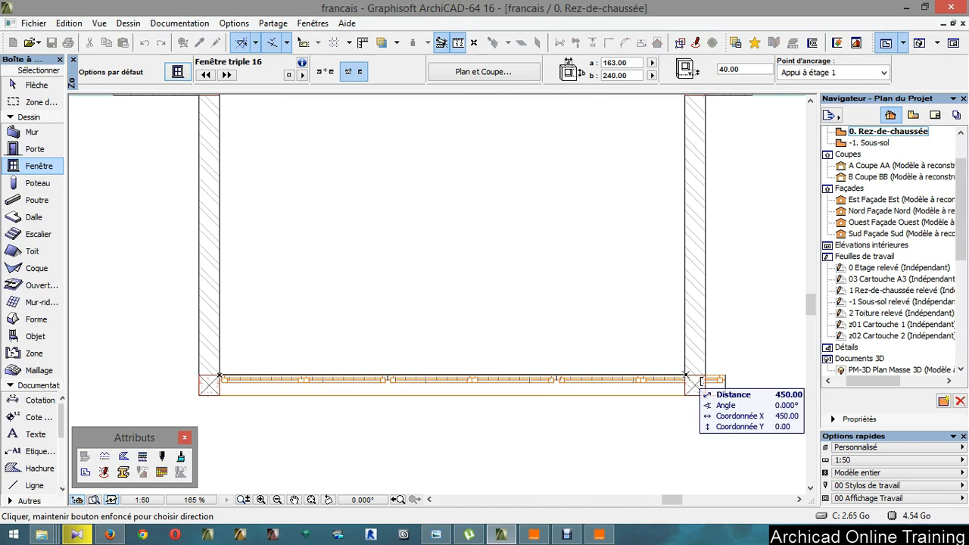
click(686, 375)
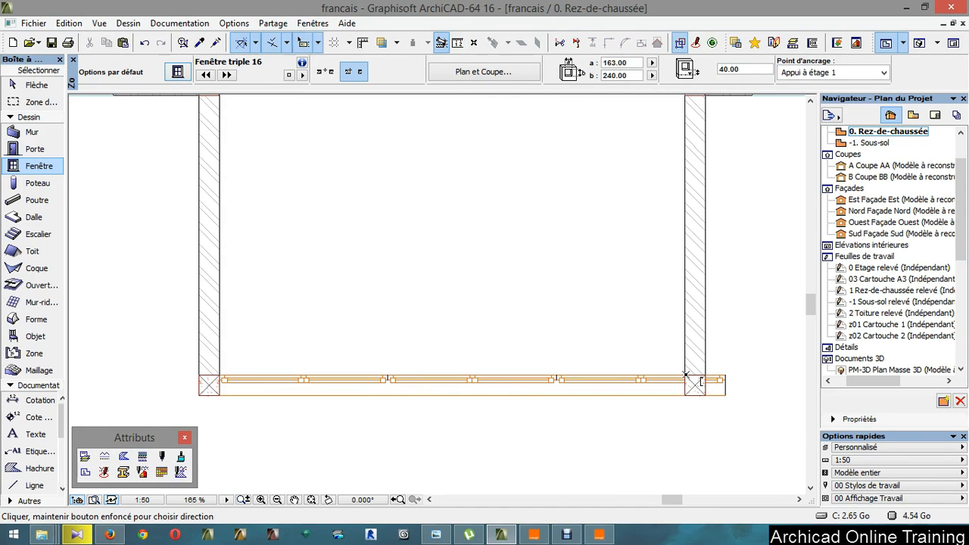
Select the three double windows along the projecting room's lower wall and set their width to 150
click(342, 391)
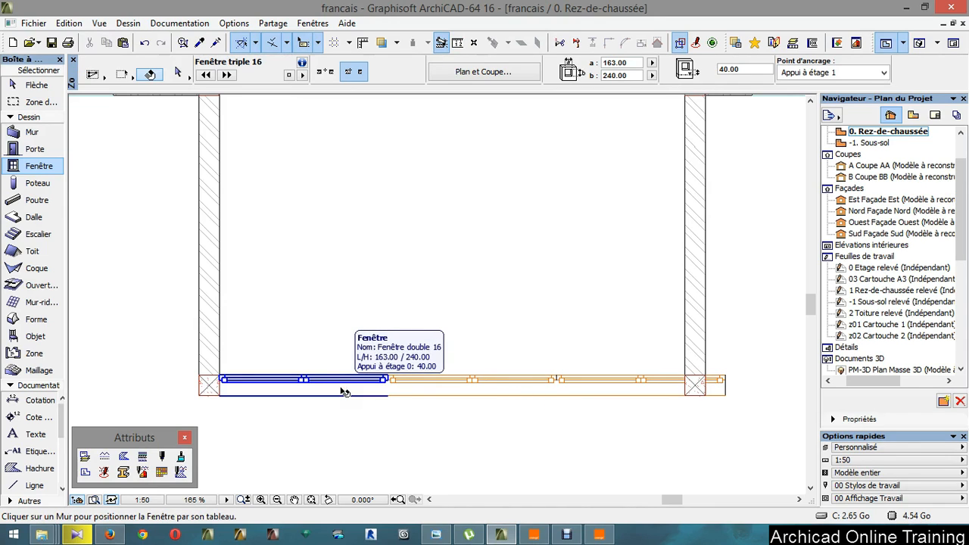
click(341, 390)
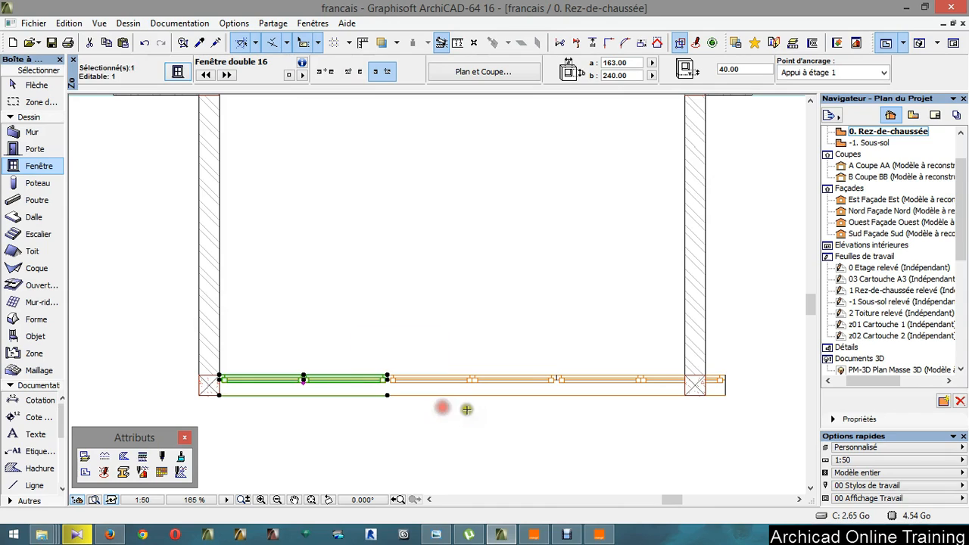
shift+click(462, 380)
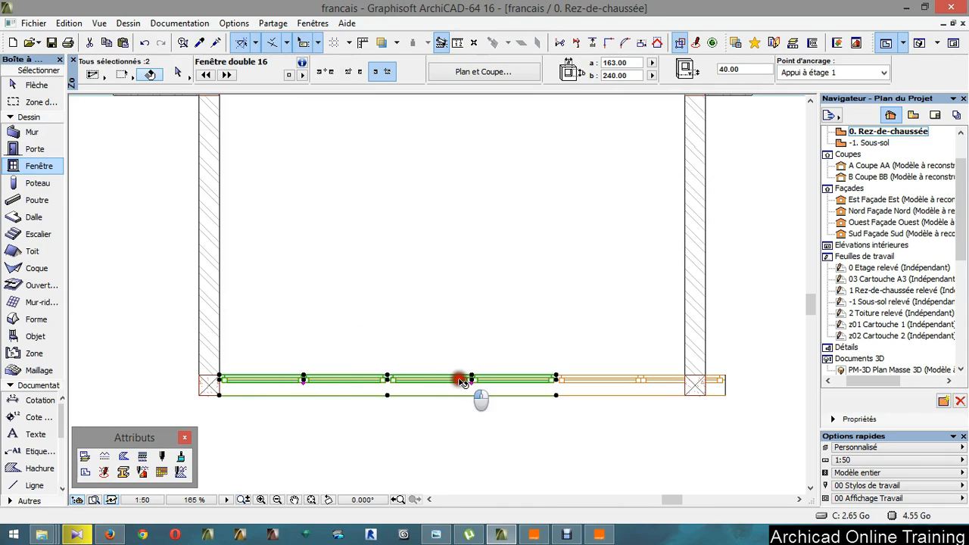
shift+click(653, 380)
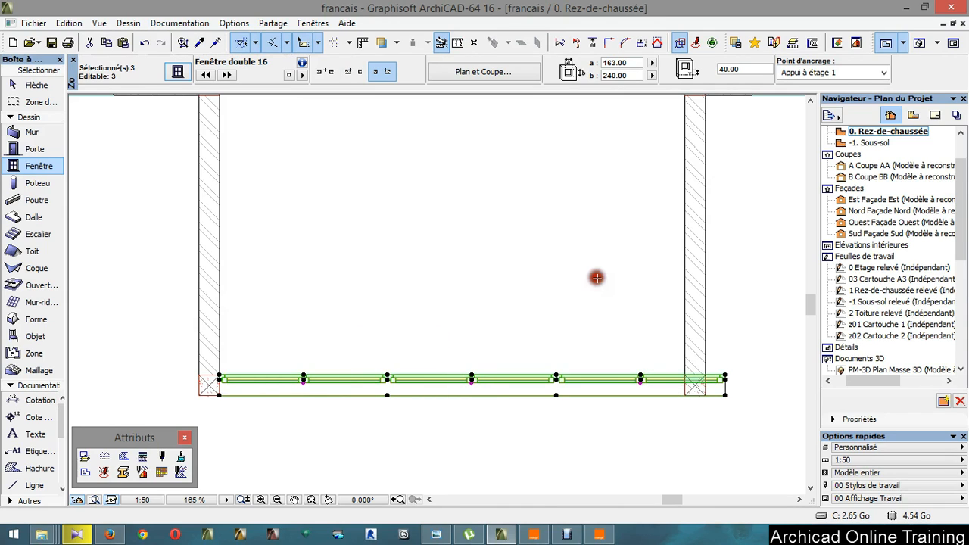
click(611, 63)
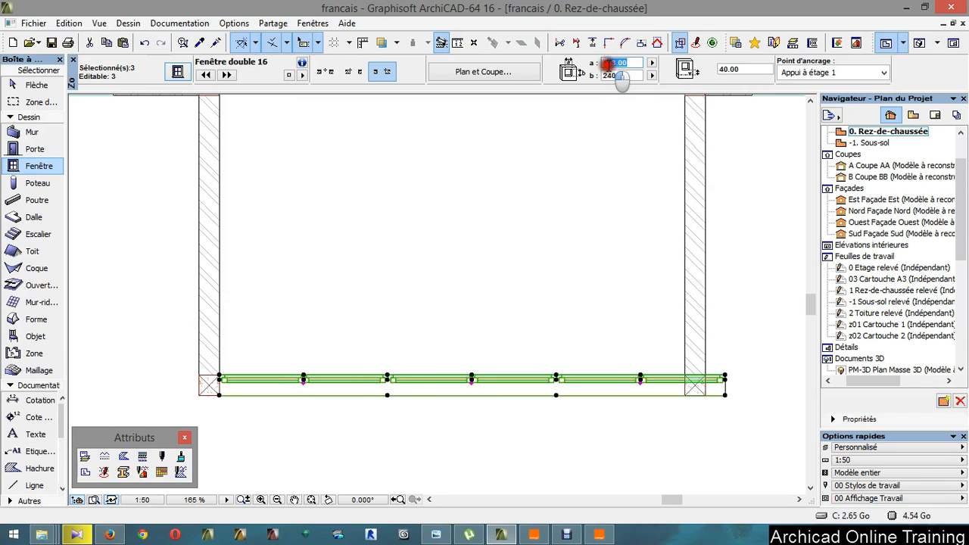
text(150)
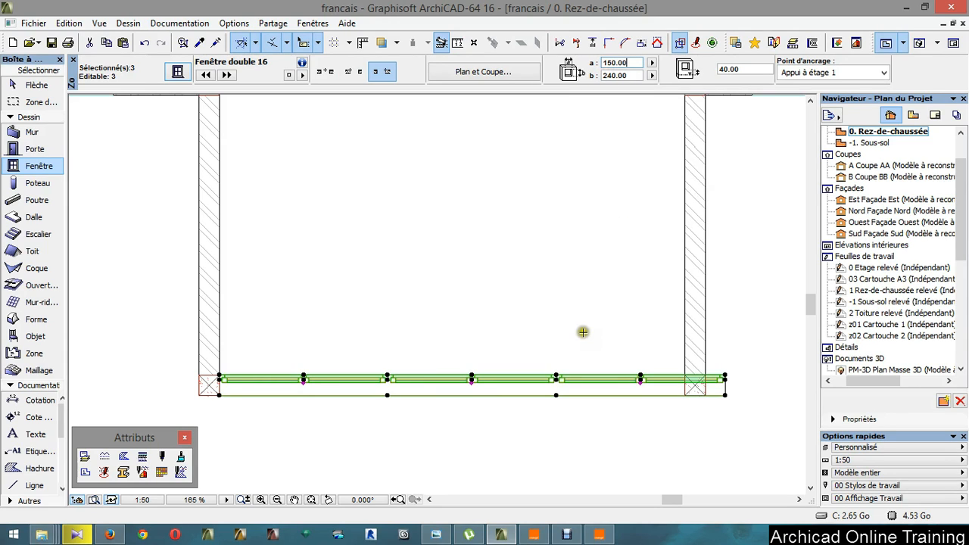
key(Return)
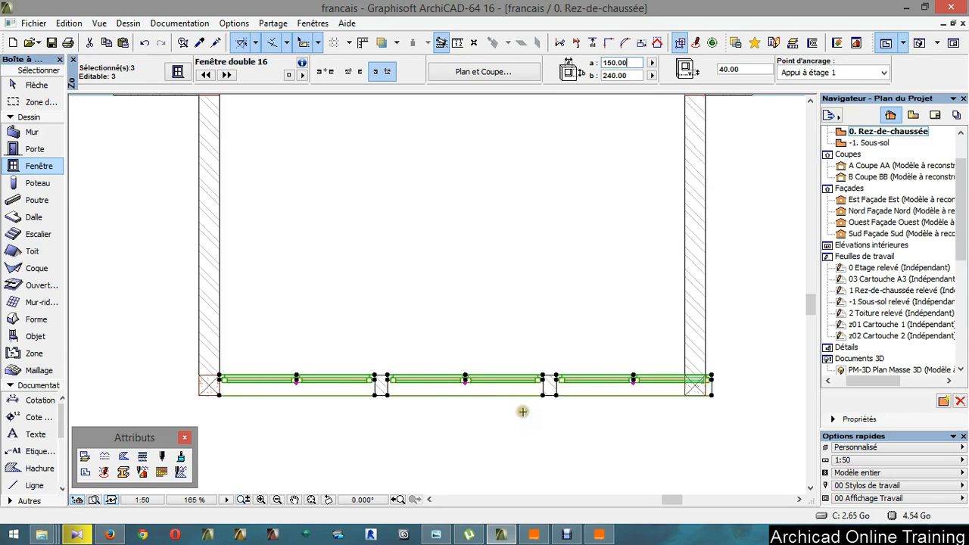
key(Escape)
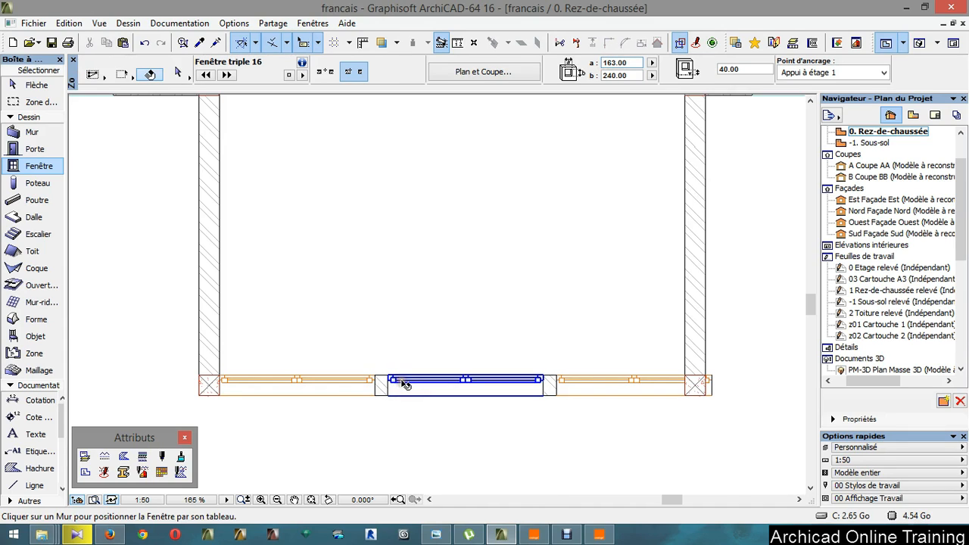
Move the middle double window along the lower wall so its left corner meets the first window's right edge
shift+click(398, 384)
key(ctrl+d)
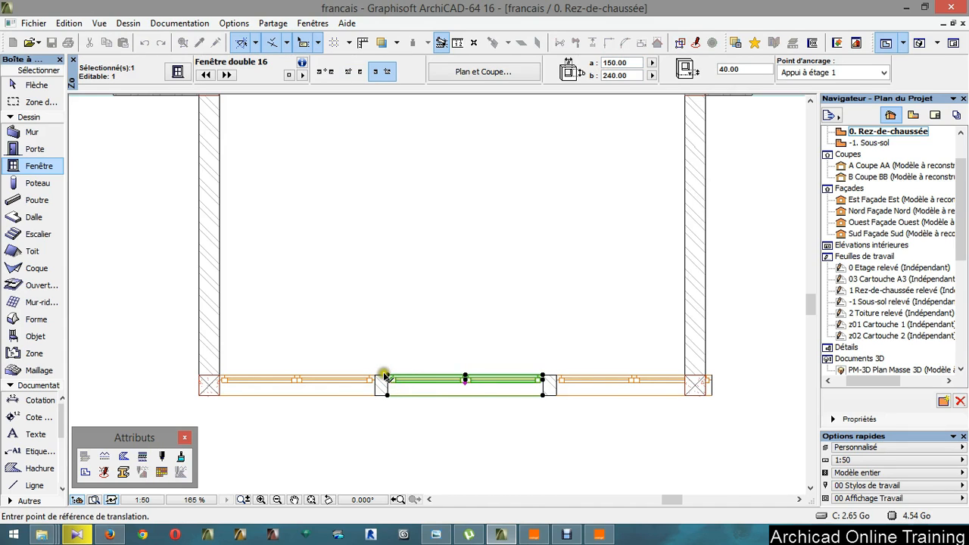
click(388, 376)
click(373, 376)
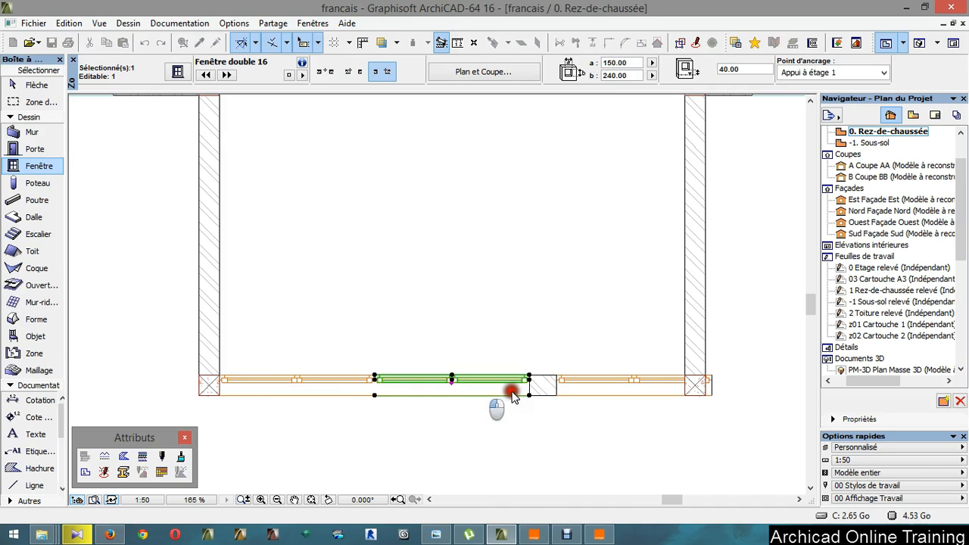
key(Escape)
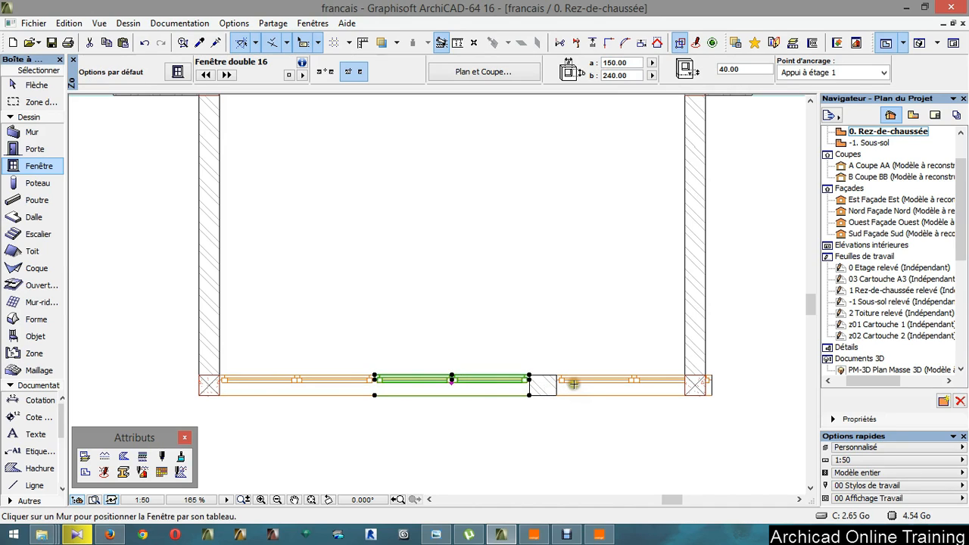
Move the third double window against the middle window's right edge and check the completed row in the 3D view
shift+click(576, 384)
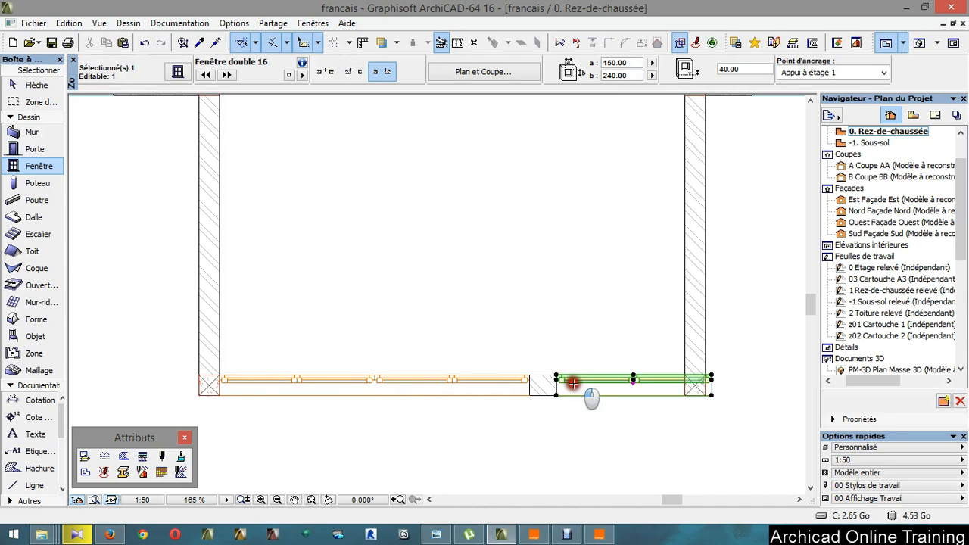
key(ctrl+d)
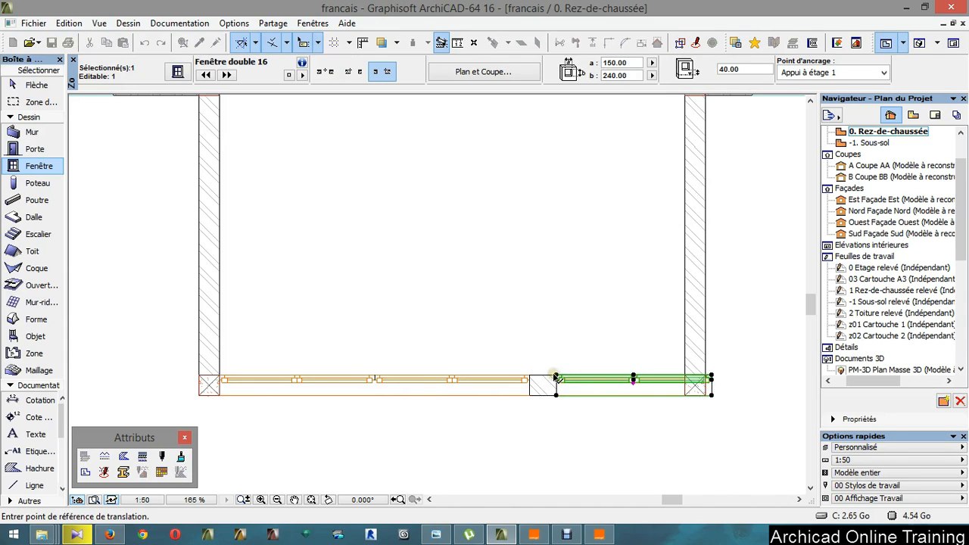
drag(556, 377, 530, 377)
click(600, 421)
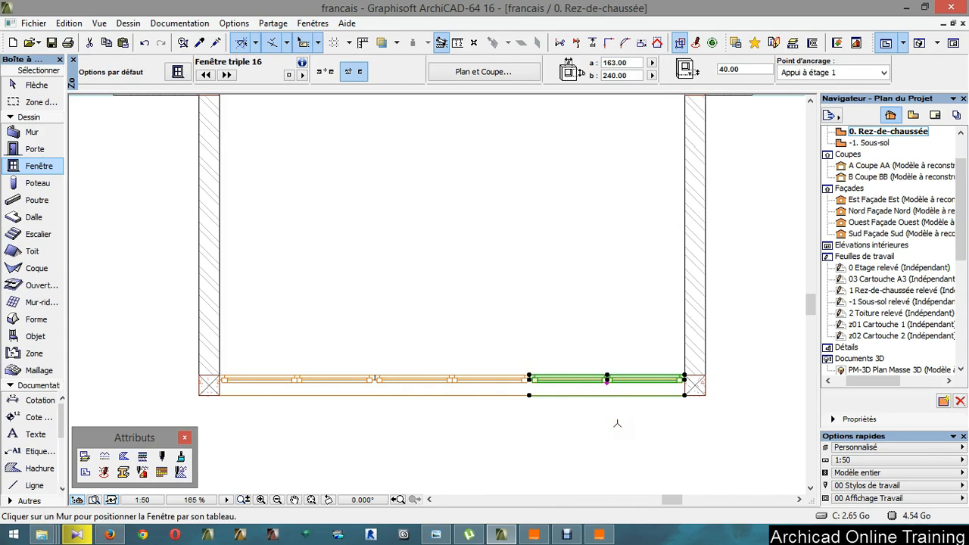
key(F3)
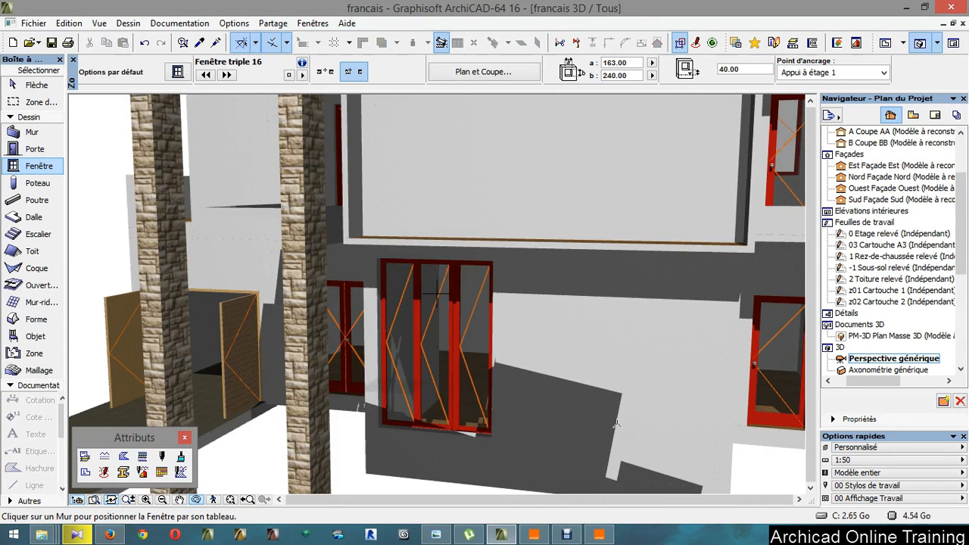
mouse_move(621, 402)
shift+middle_down()
mouse_move(639, 383)
mouse_move(647, 391)
mouse_move(632, 397)
shift+middle_up()
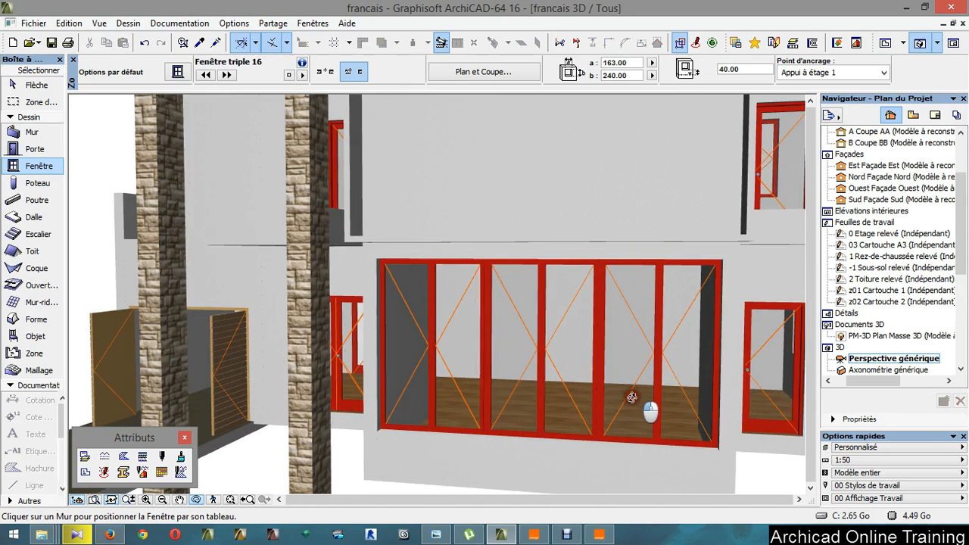
scroll(553, 429, down, 1)
key(F2)
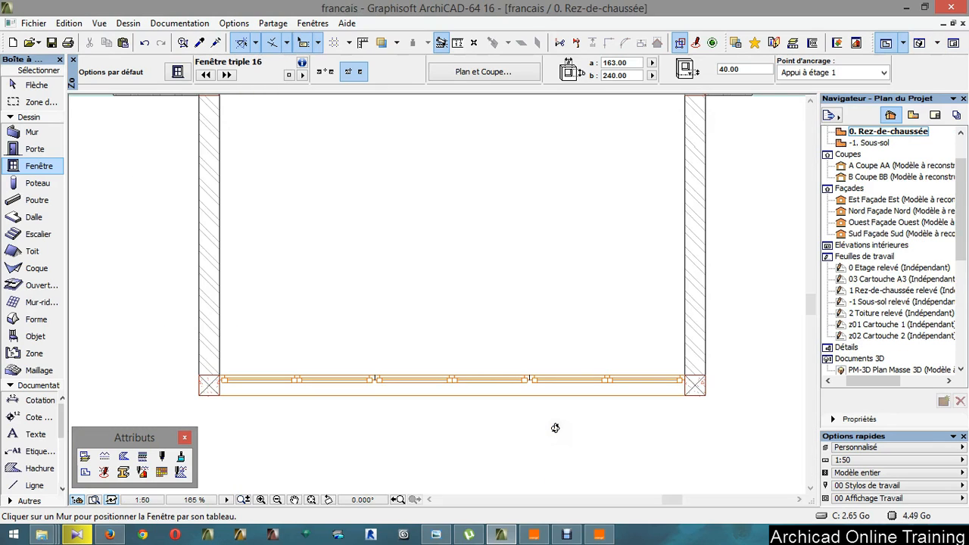
Open the 1. Etage 1er floor plan and set the default window width to 150
scroll(555, 428, down, 3)
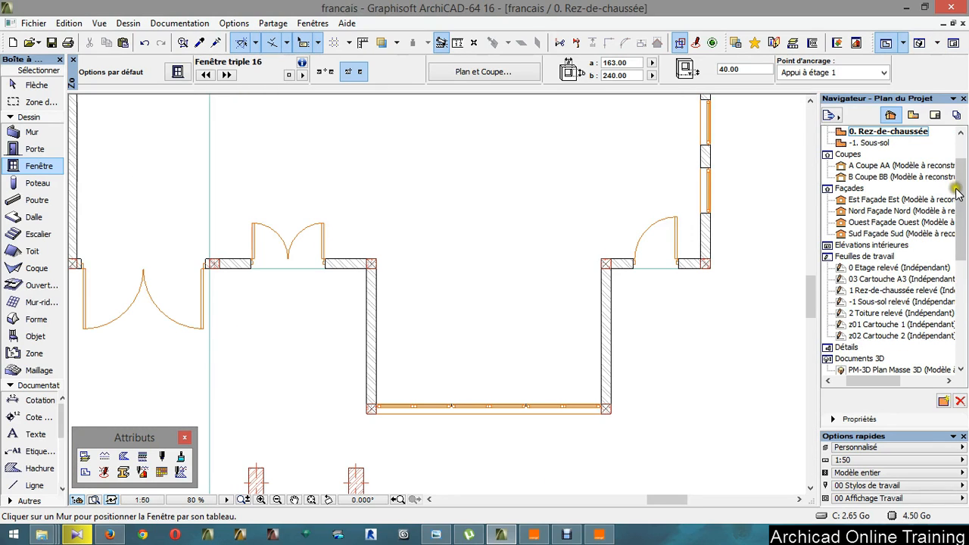
drag(960, 190, 960, 167)
click(862, 167)
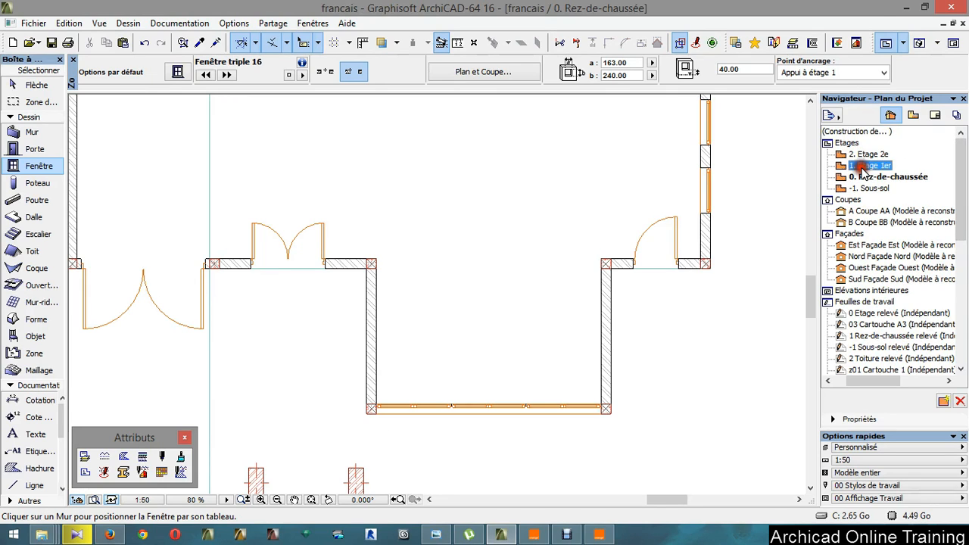
double_click(861, 167)
scroll(484, 421, up, 1)
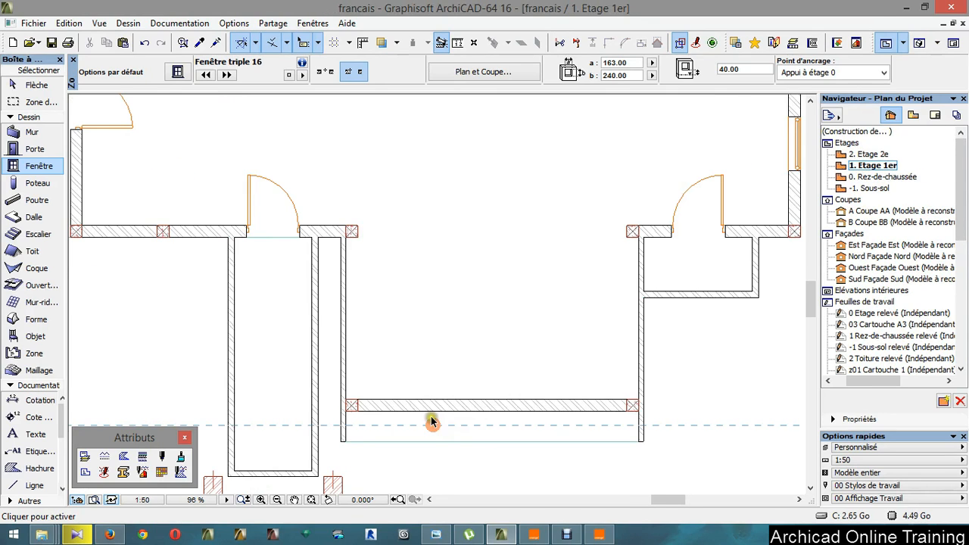
scroll(431, 421, up, 1)
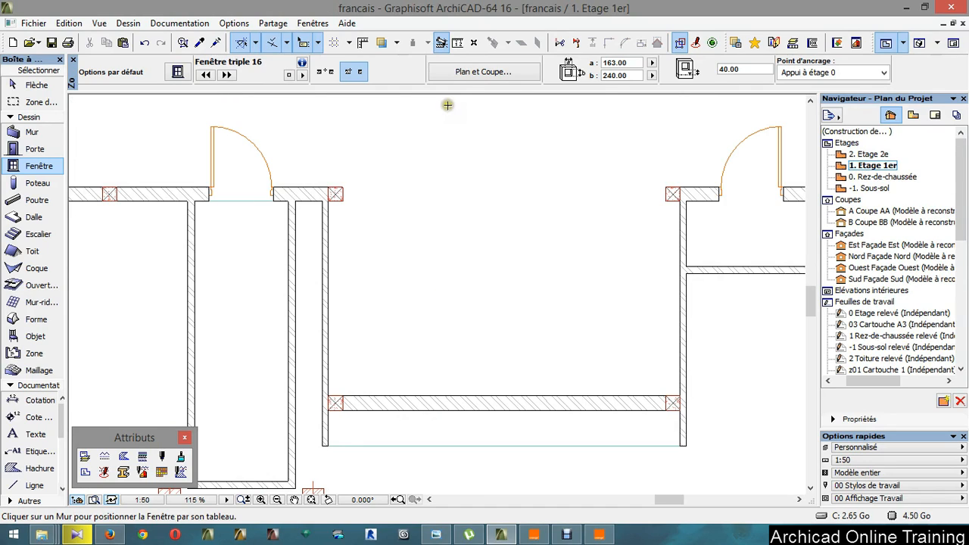
click(609, 62)
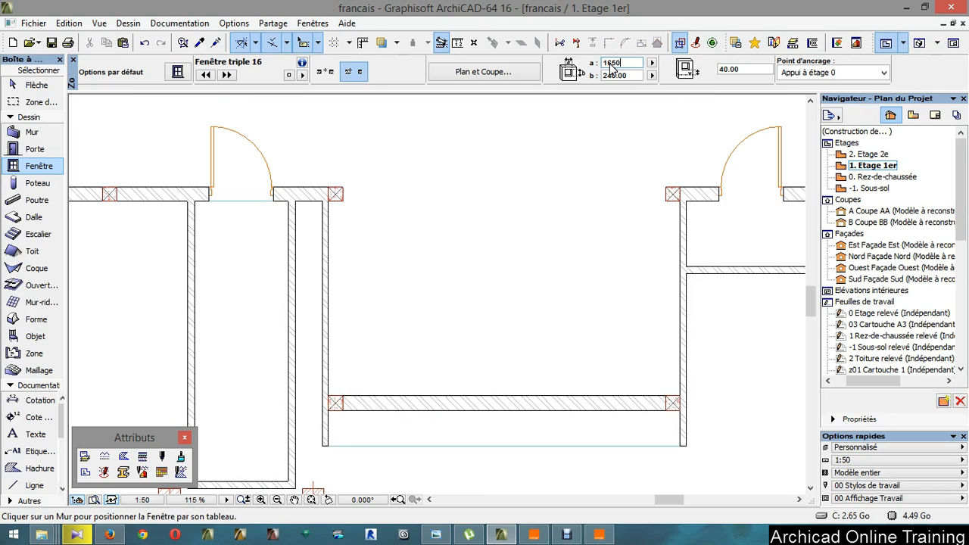
text(1650)
key(Return)
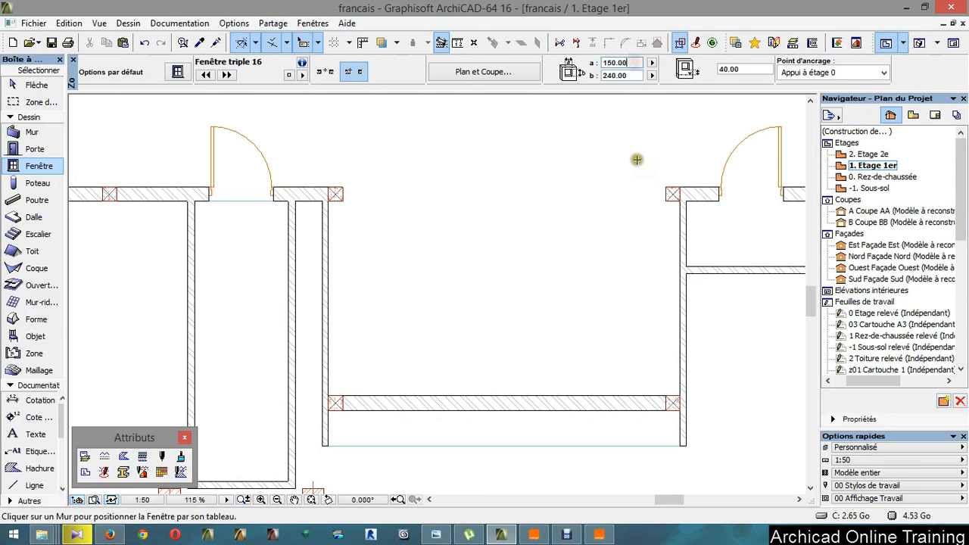
Place two triple windows end to end in the projecting room's lower wall, starting at the left column's inner corner
click(343, 394)
click(522, 367)
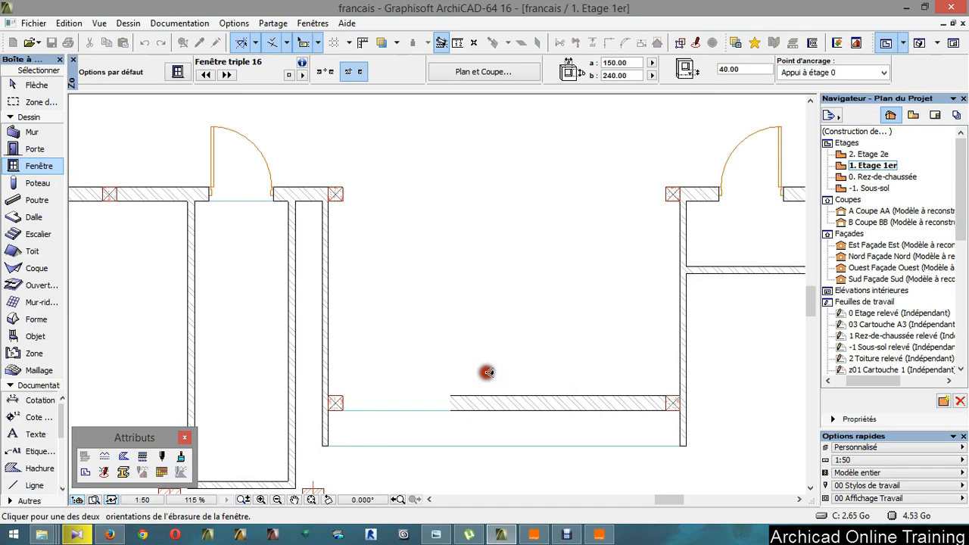
click(453, 392)
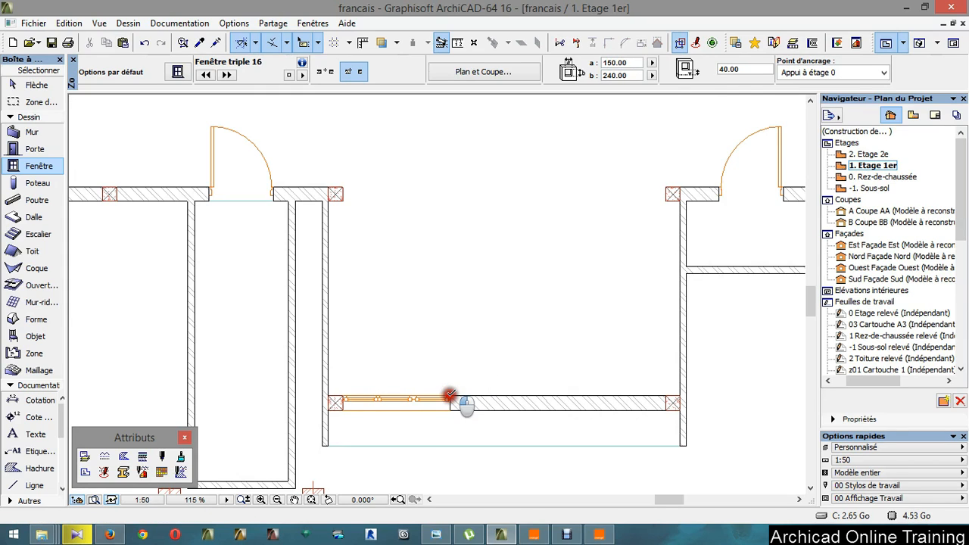
click(450, 395)
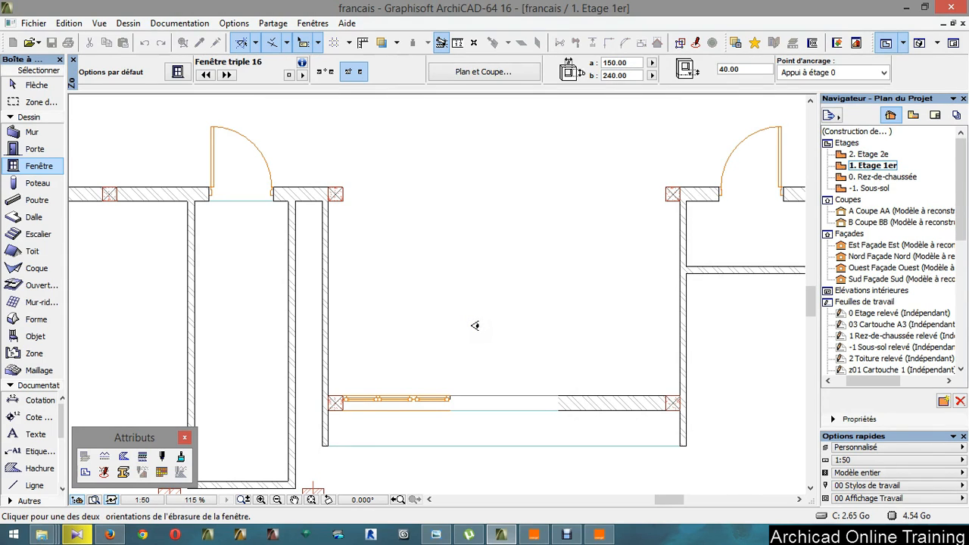
click(511, 310)
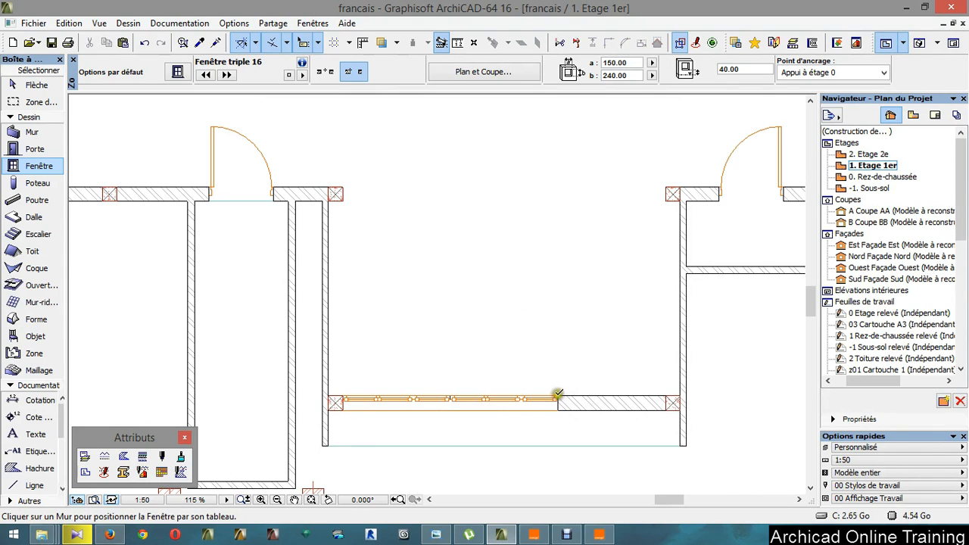
click(558, 396)
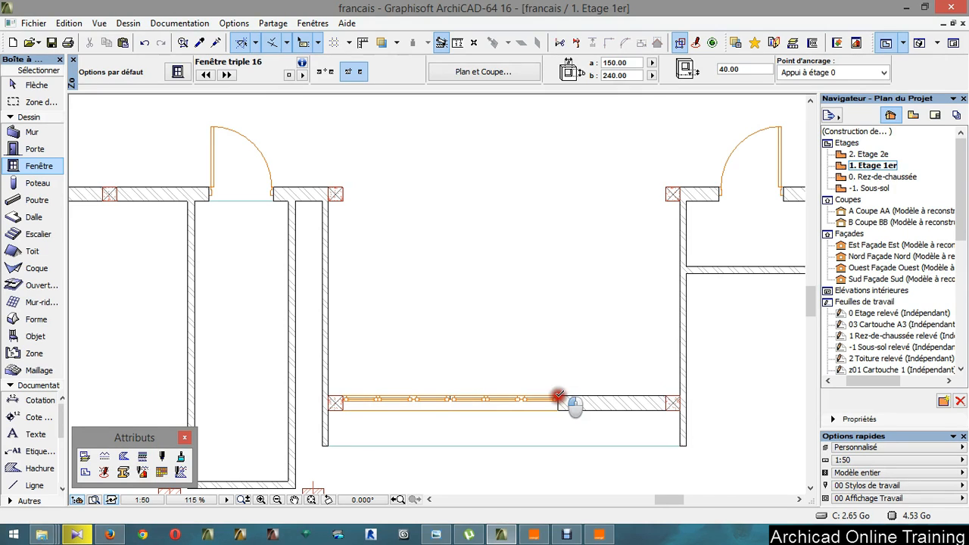
click(553, 266)
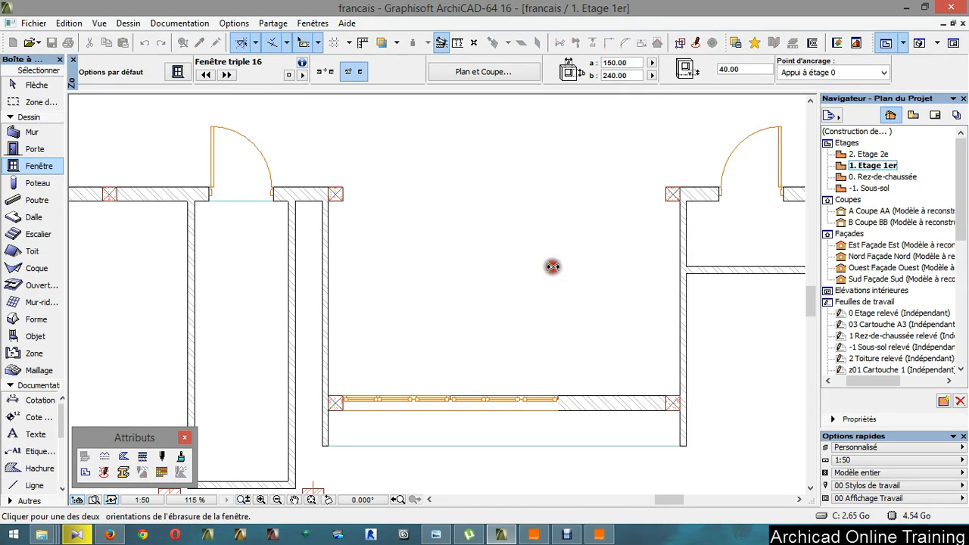
click(606, 298)
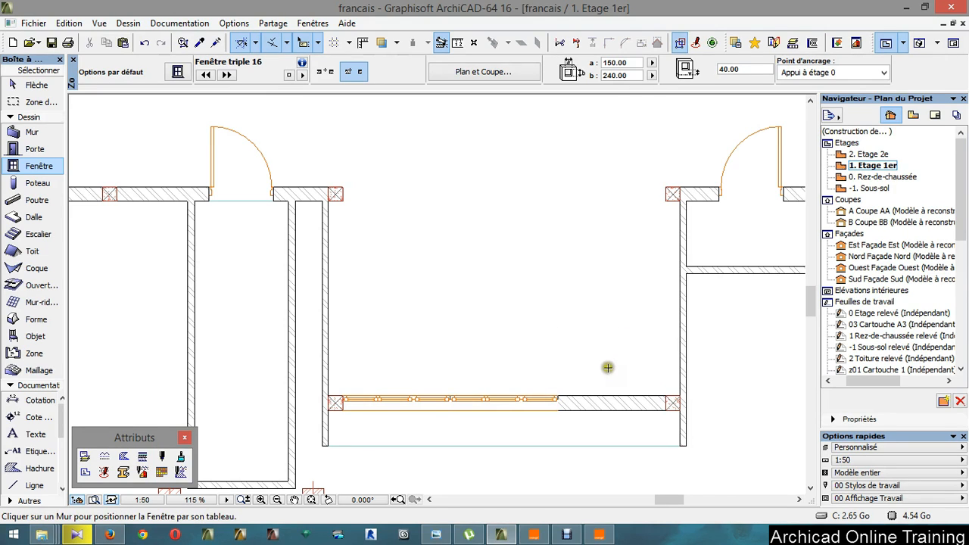
Compare both floors' window rows in 3D and pick up the ground floor double window's settings as the window defaults
key(F3)
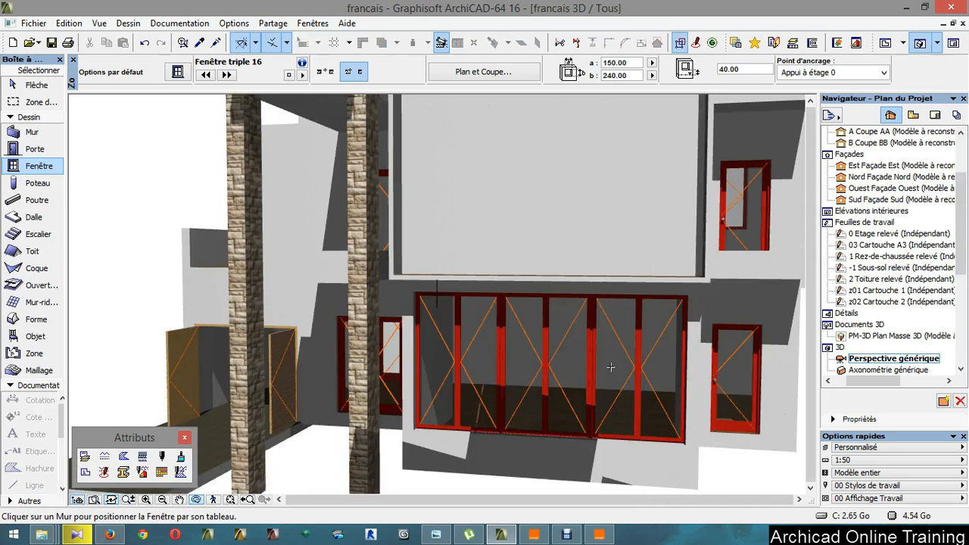
scroll(528, 432, down, 1)
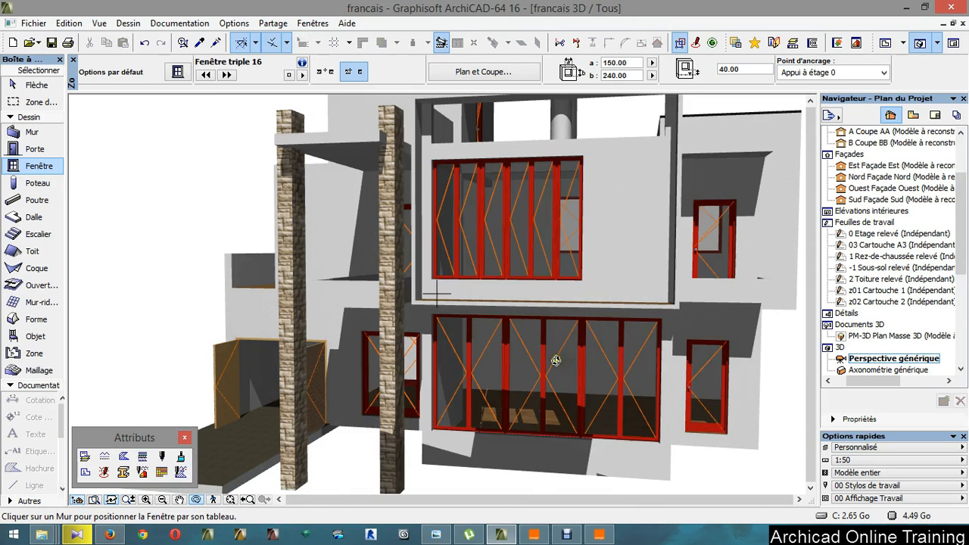
scroll(493, 326, up, 1)
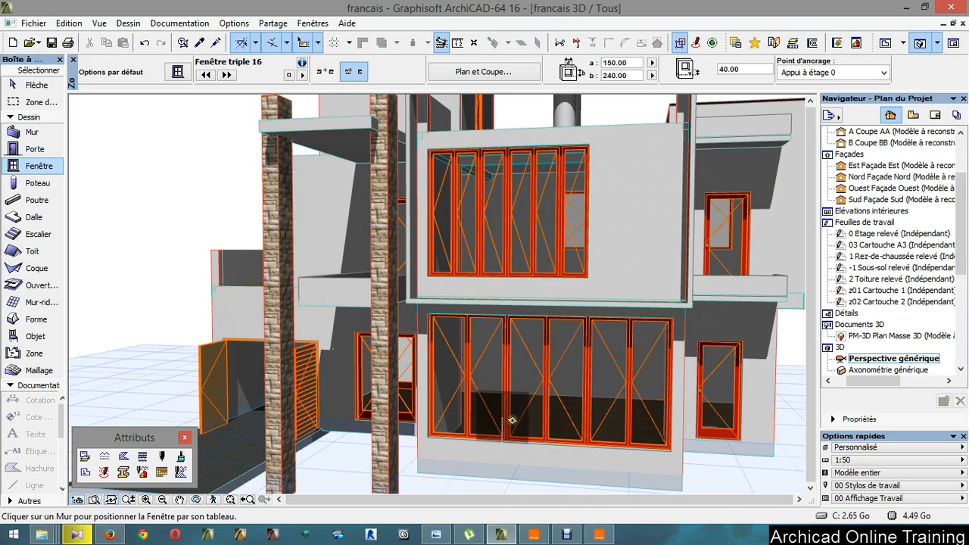
click(199, 47)
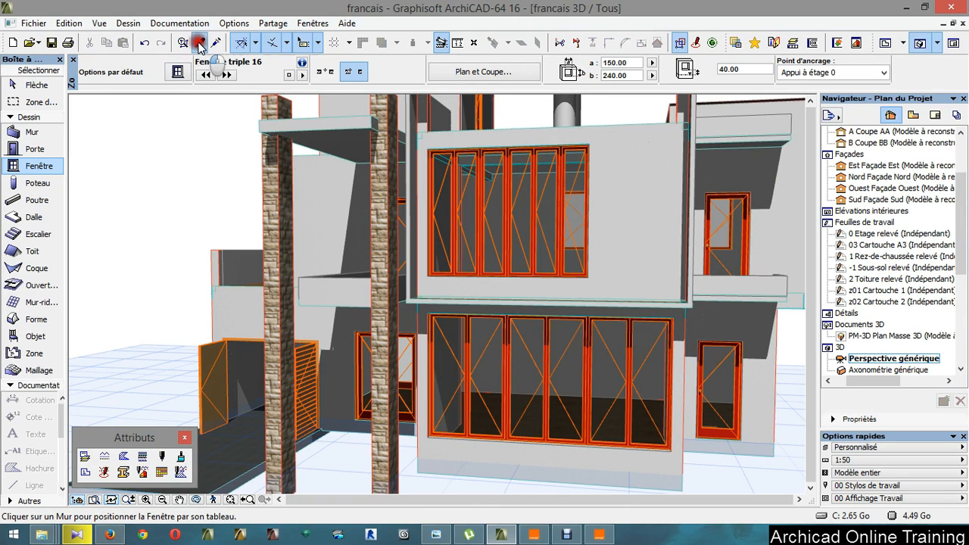
click(522, 349)
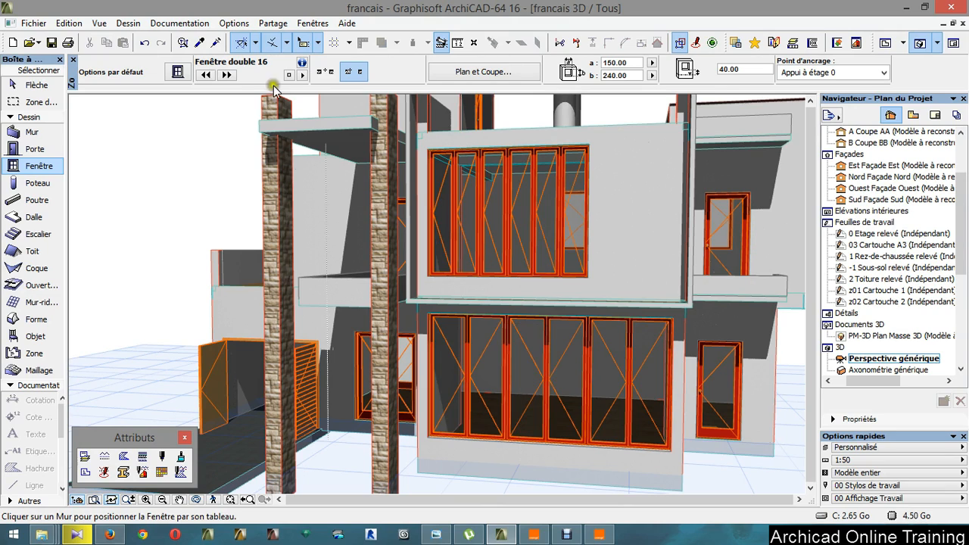
Try to transfer the double window's default settings to the first floor's left triple window in the 3D view
click(216, 42)
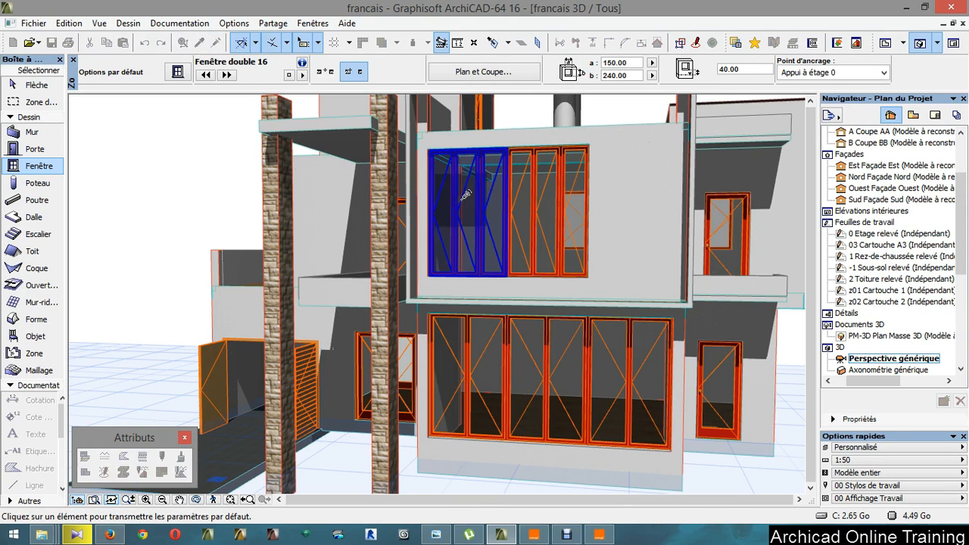
click(466, 195)
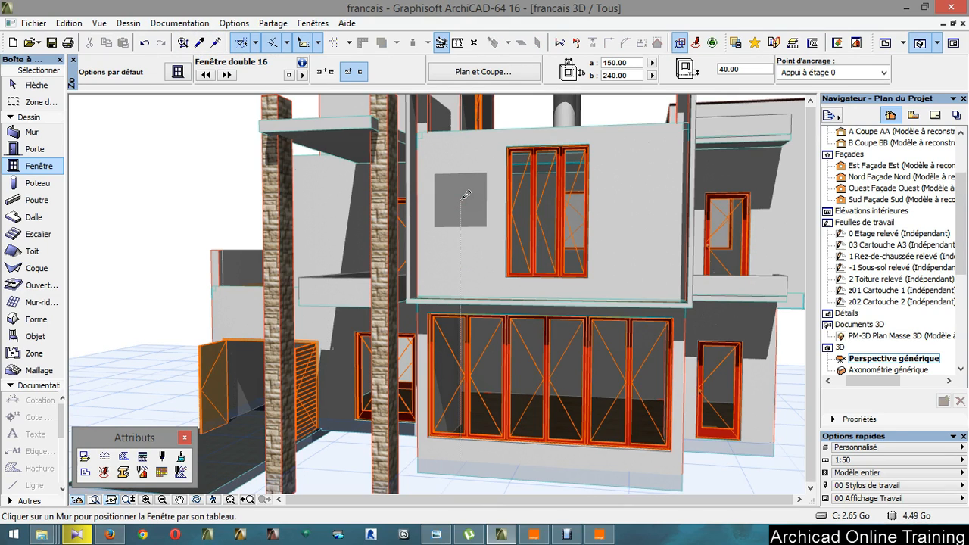
click(506, 196)
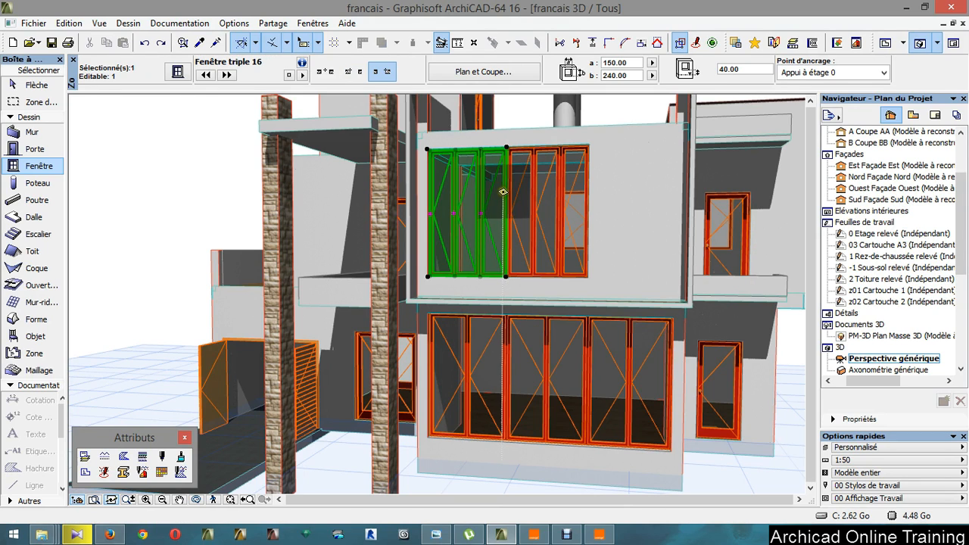
Delete the right triple window from the projecting room's lower wall on the 1. Etage 1er floor plan
key(F2)
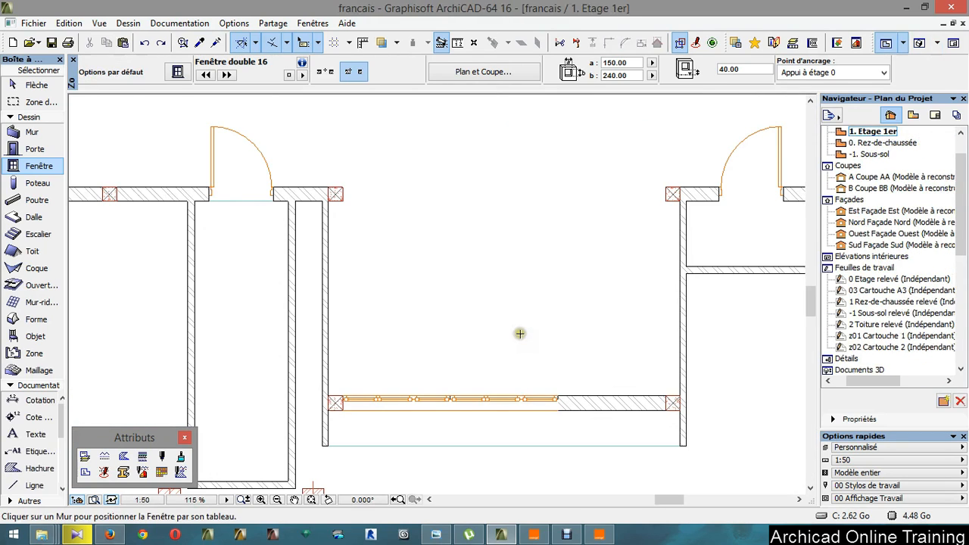
click(506, 402)
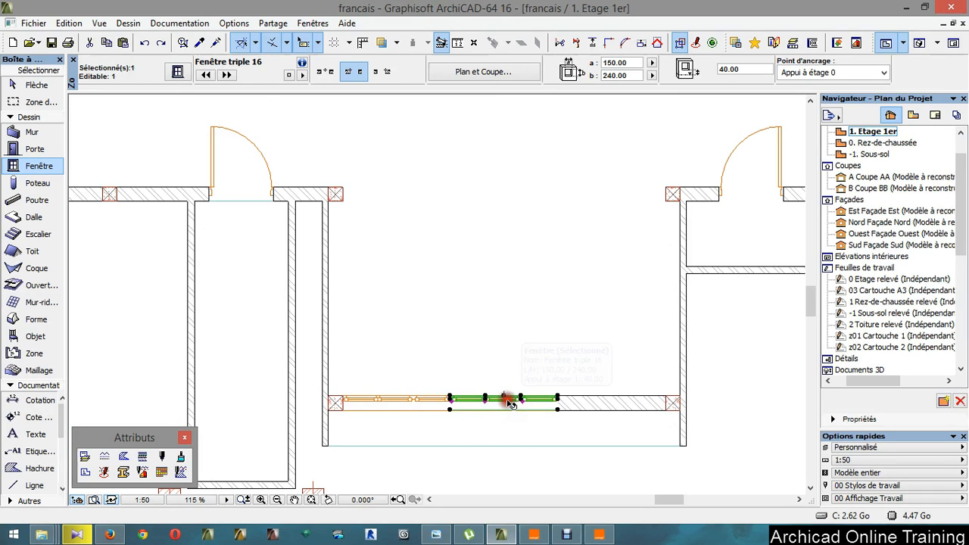
key(Escape)
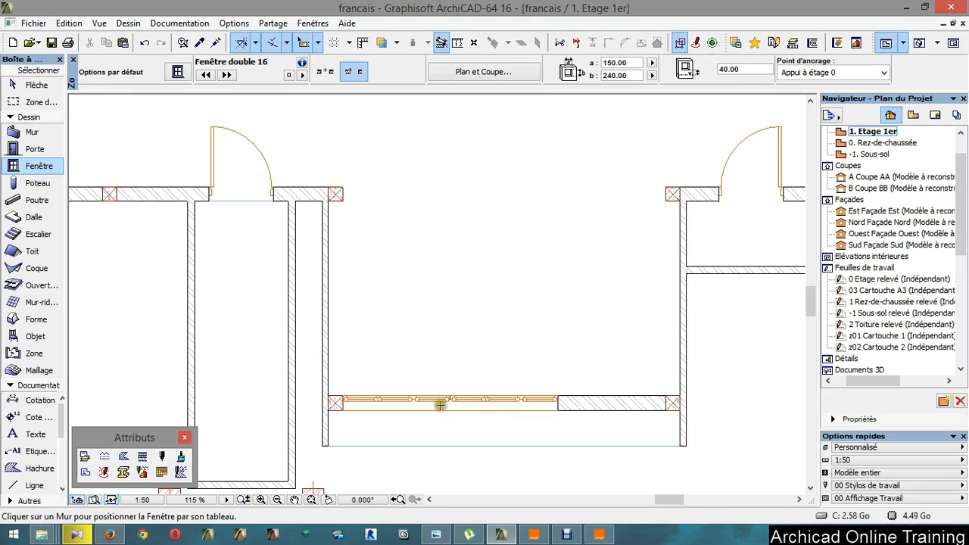
click(482, 404)
key(Delete)
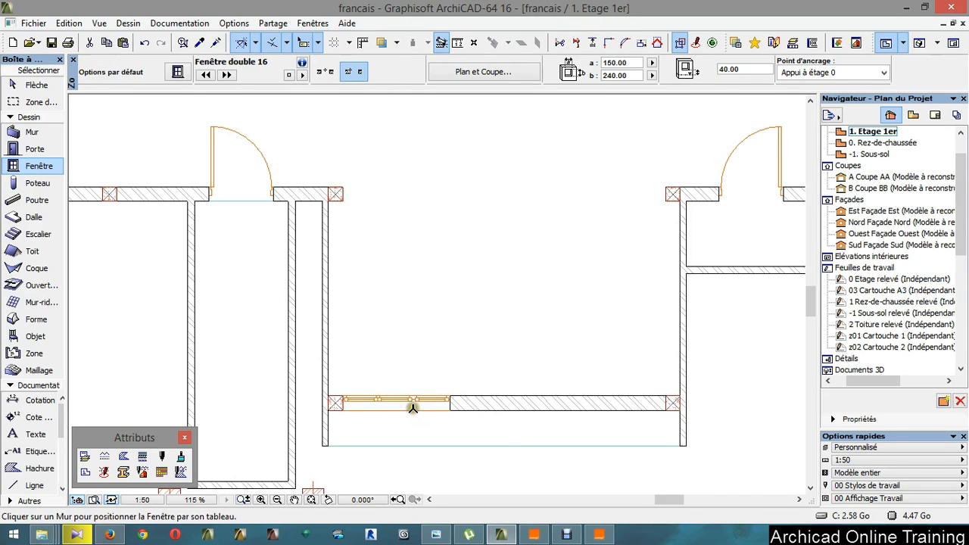
Change the remaining triple window in the projecting room's lower wall to Fenêtre double 16 in its settings
click(412, 401)
click(413, 401)
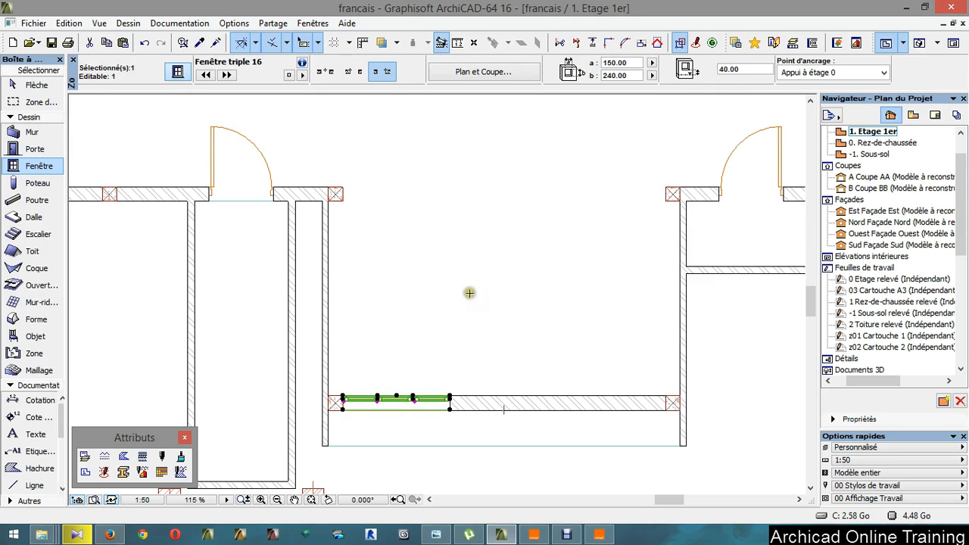
key(ctrl+t)
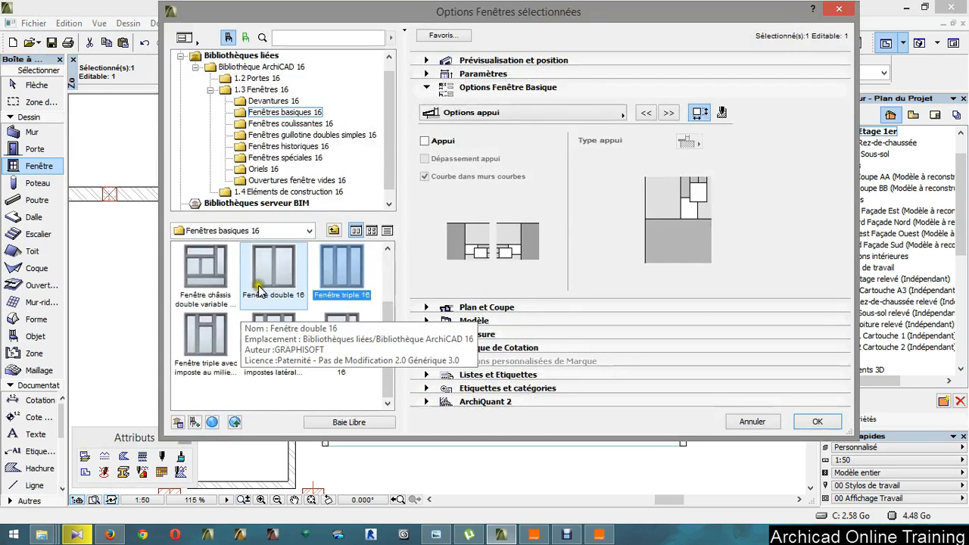
click(272, 272)
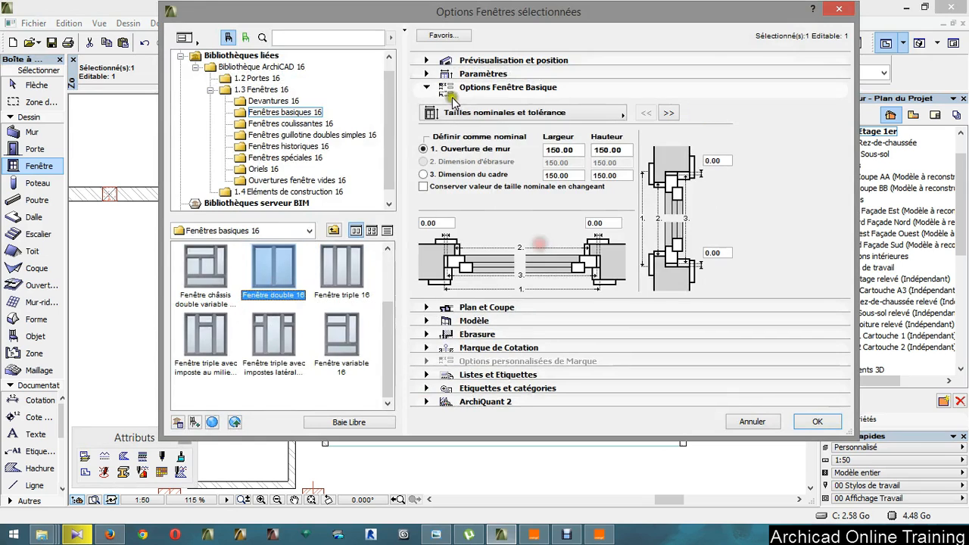
Set the width of the frame member between the two sashes to 5 in the frame widths (Largeurs cadres)
click(667, 115)
click(669, 115)
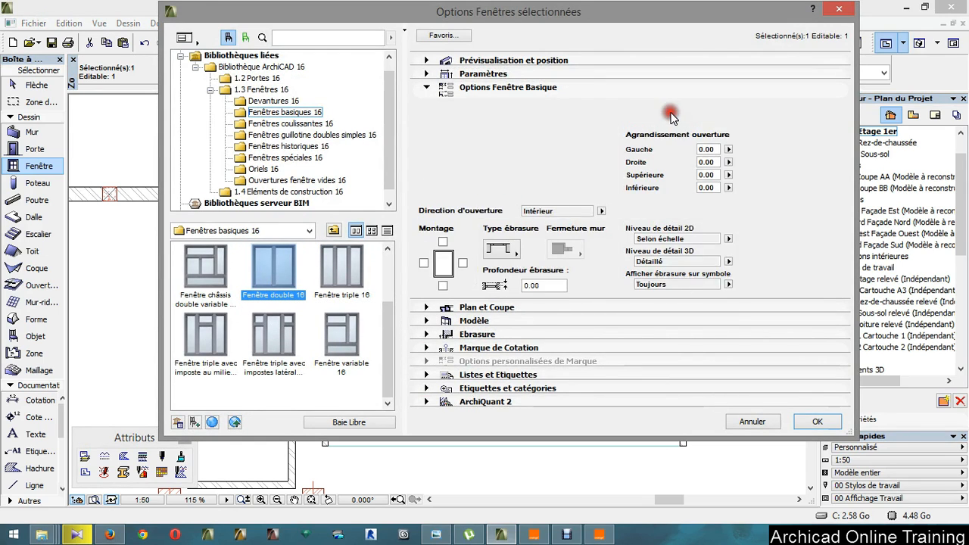
click(668, 114)
click(668, 113)
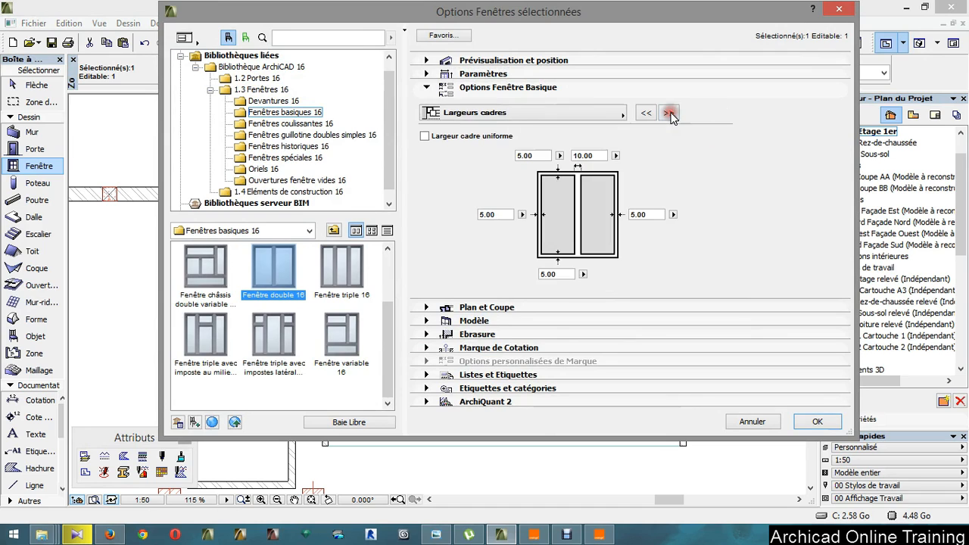
double_click(592, 156)
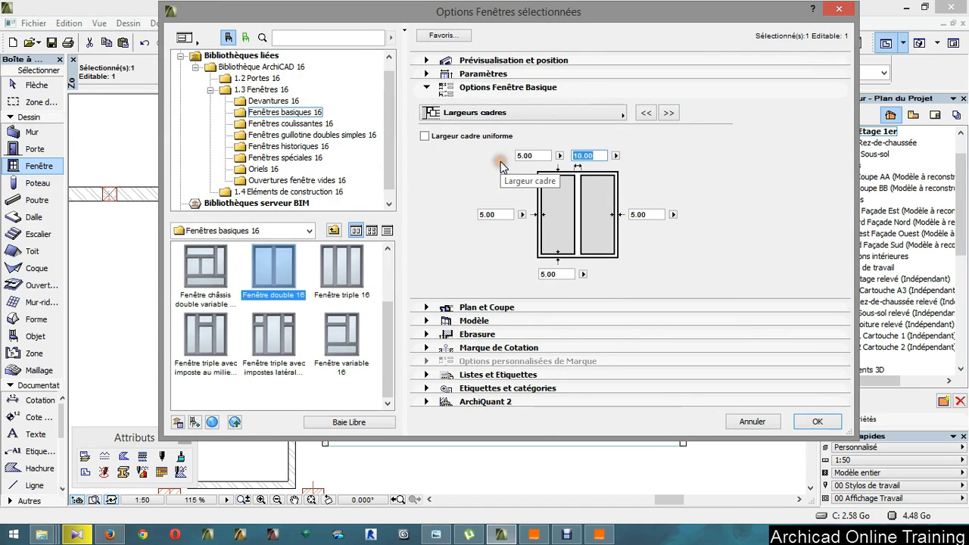
text(5)
Set the window's exterior and interior frame materials to Peinture-06
click(426, 72)
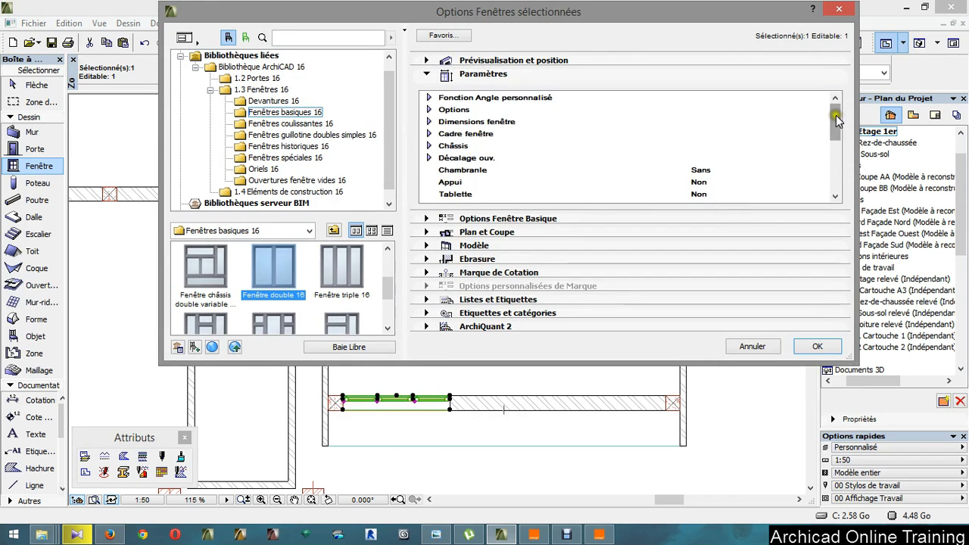
drag(836, 115, 836, 168)
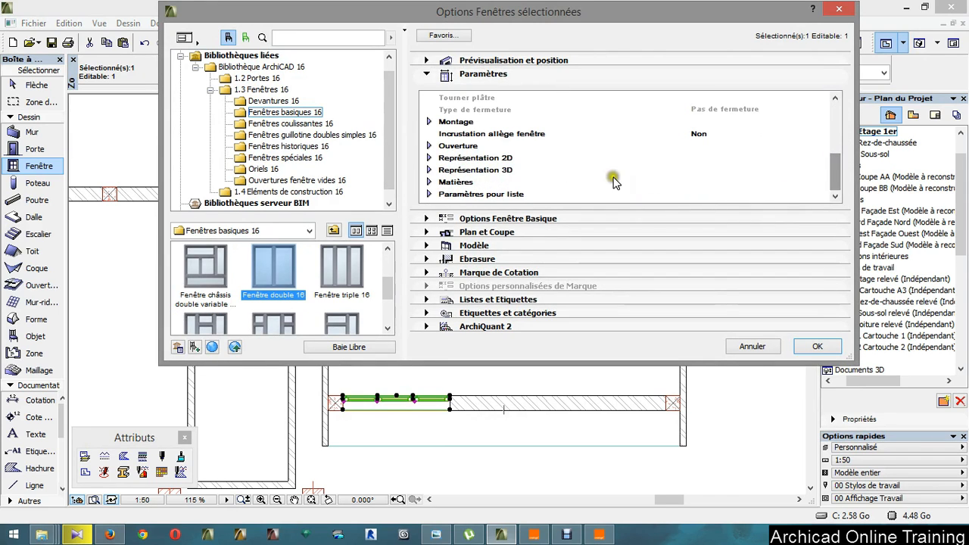
click(428, 182)
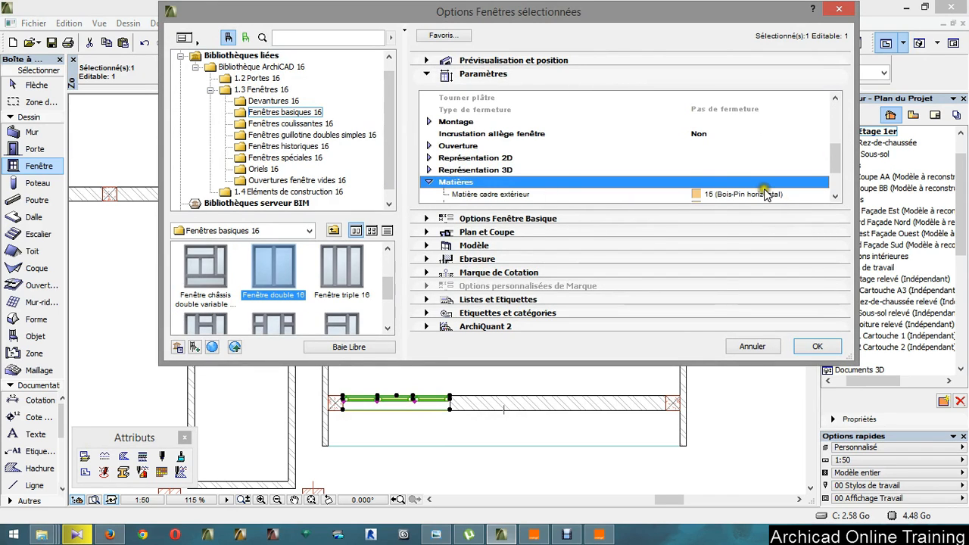
click(764, 194)
scroll(766, 186, down, 2)
click(821, 132)
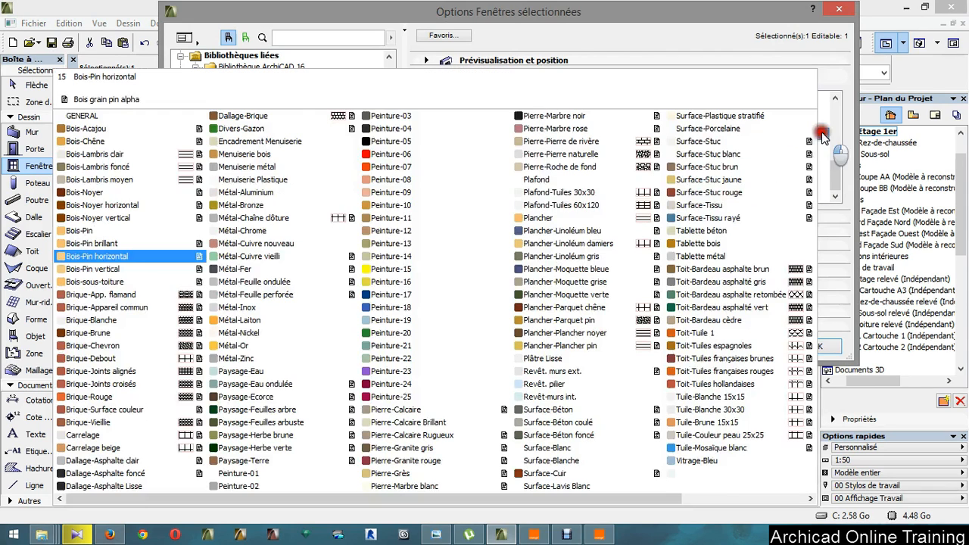
click(378, 141)
click(780, 146)
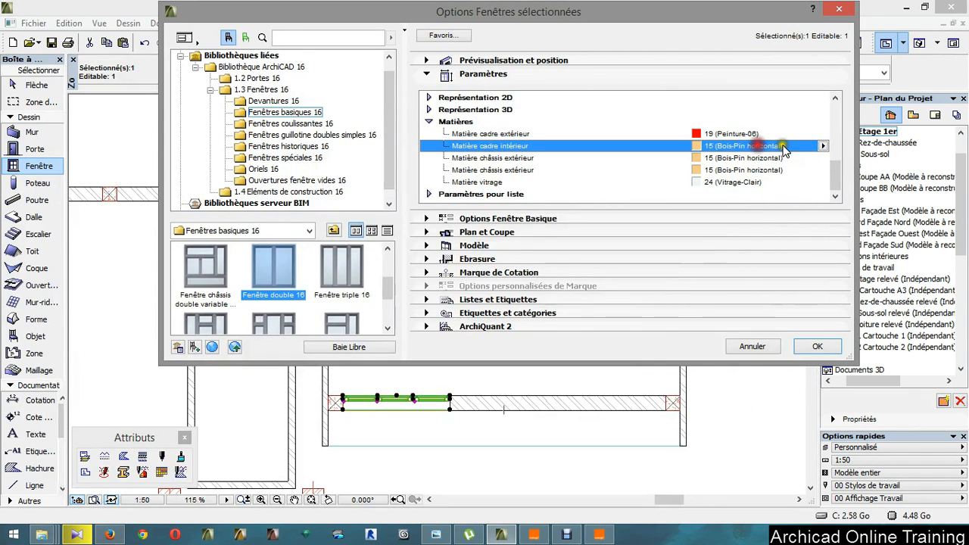
click(823, 146)
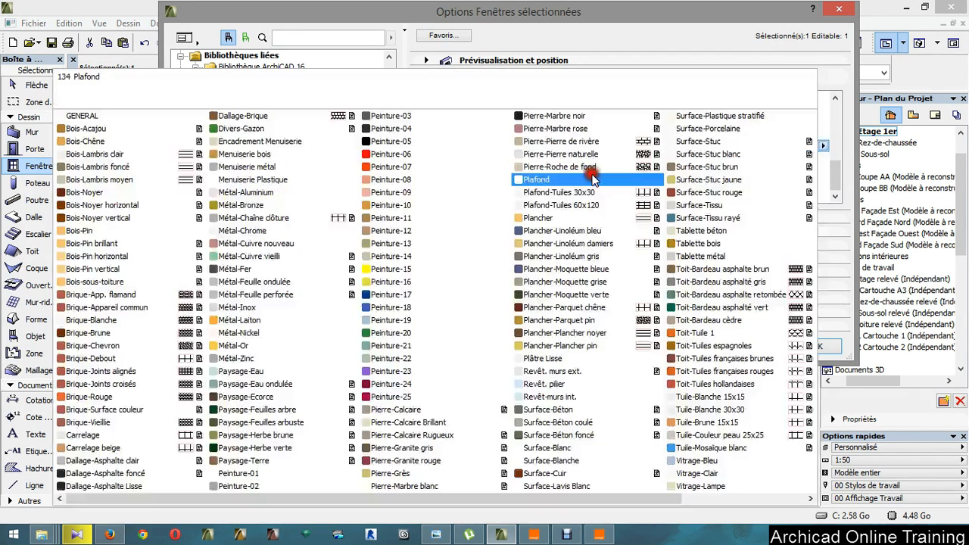
click(458, 154)
Set both of the window's sash (châssis) materials to Peinture-06
click(784, 165)
click(823, 158)
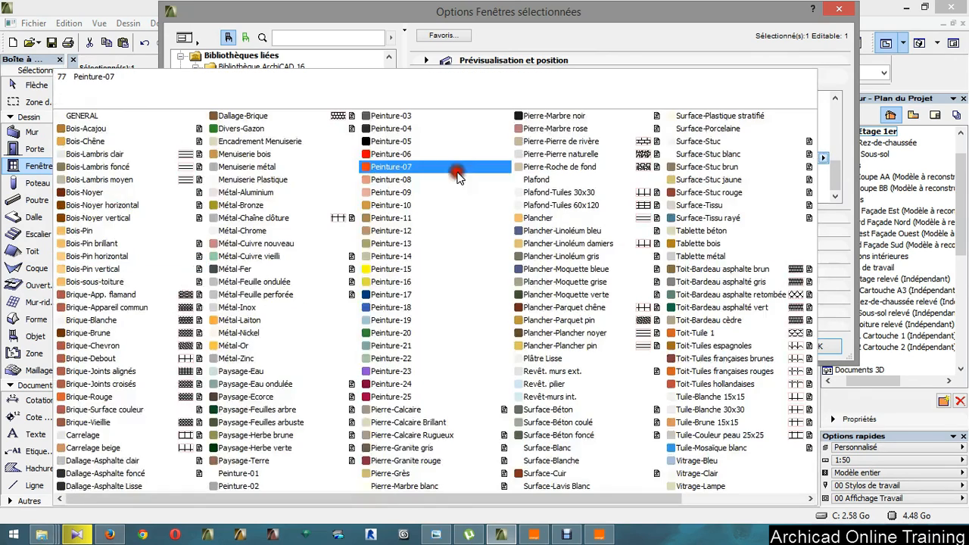
click(450, 153)
click(808, 170)
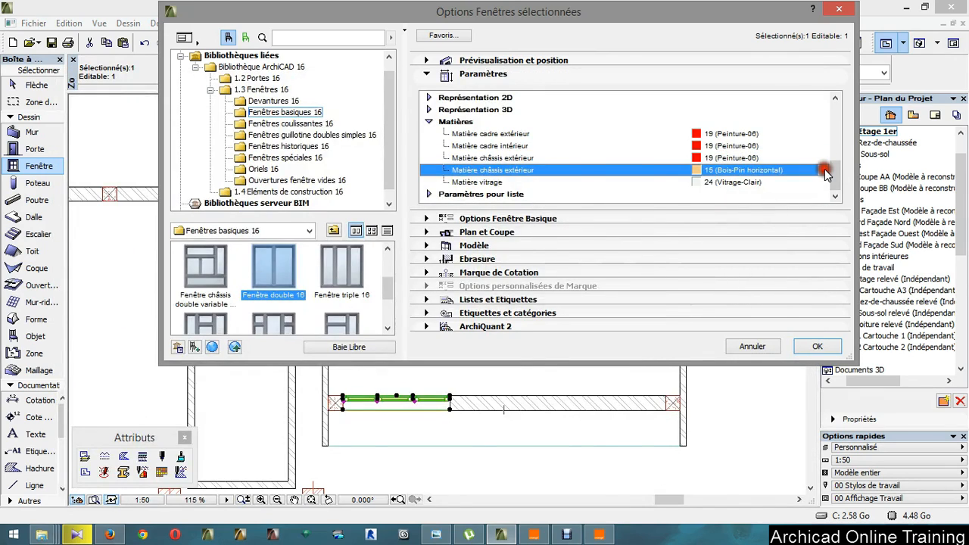
click(822, 169)
click(392, 154)
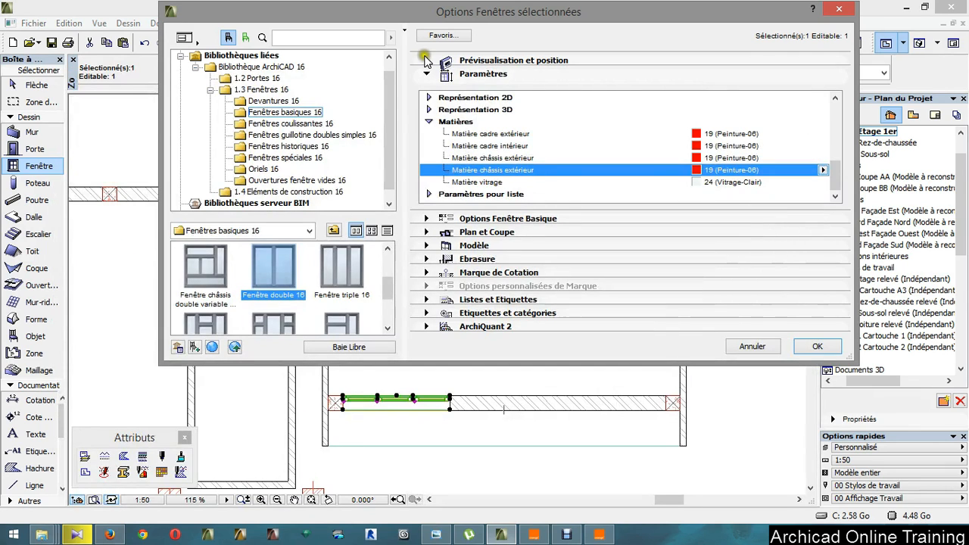
Set the double window's height to 240 and apply the changed settings
click(424, 61)
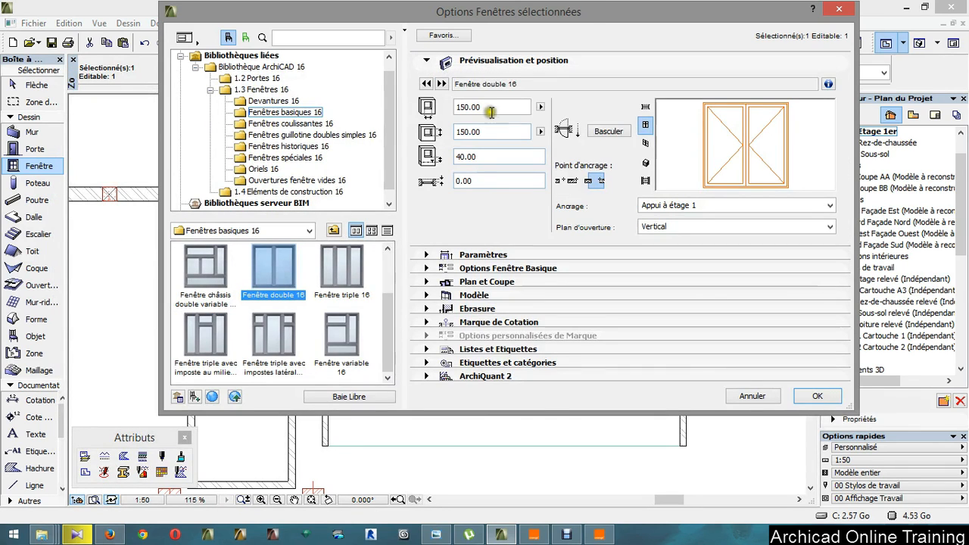
click(492, 132)
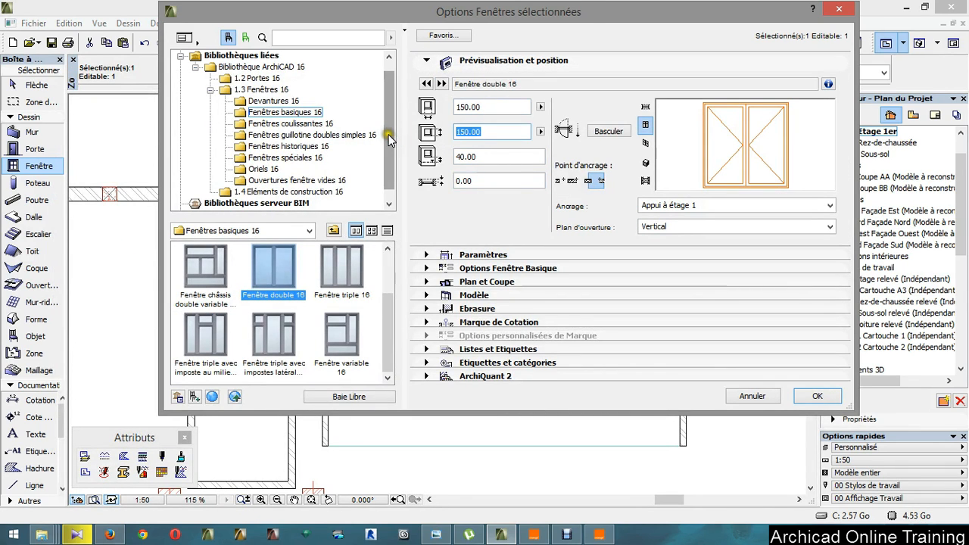
text(240)
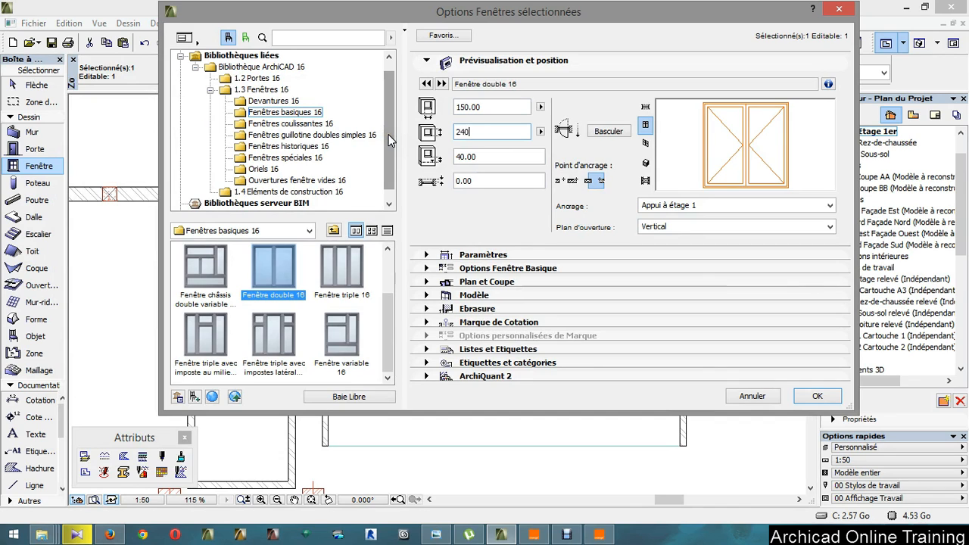
click(814, 394)
click(815, 395)
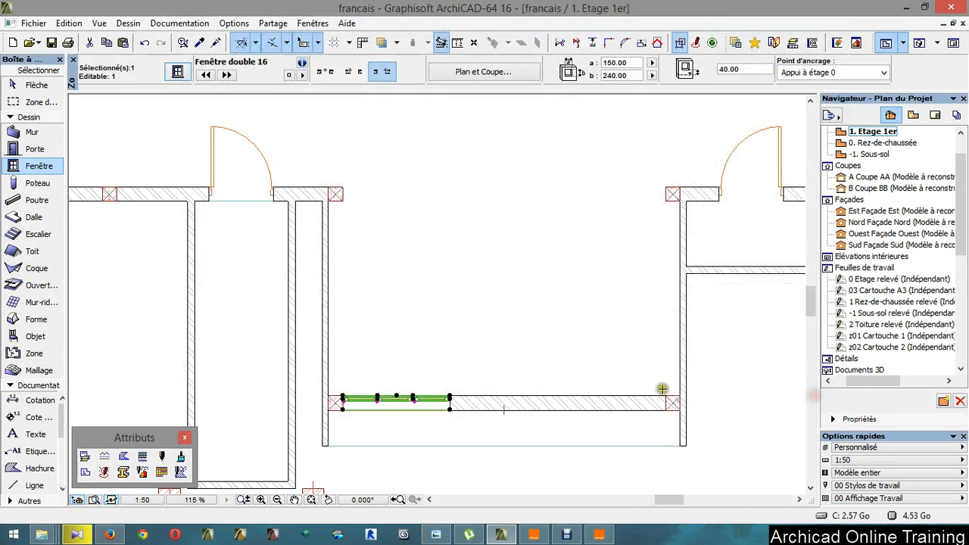
Copy the double window along the wall so that the copy starts at the original's right edge
click(623, 394)
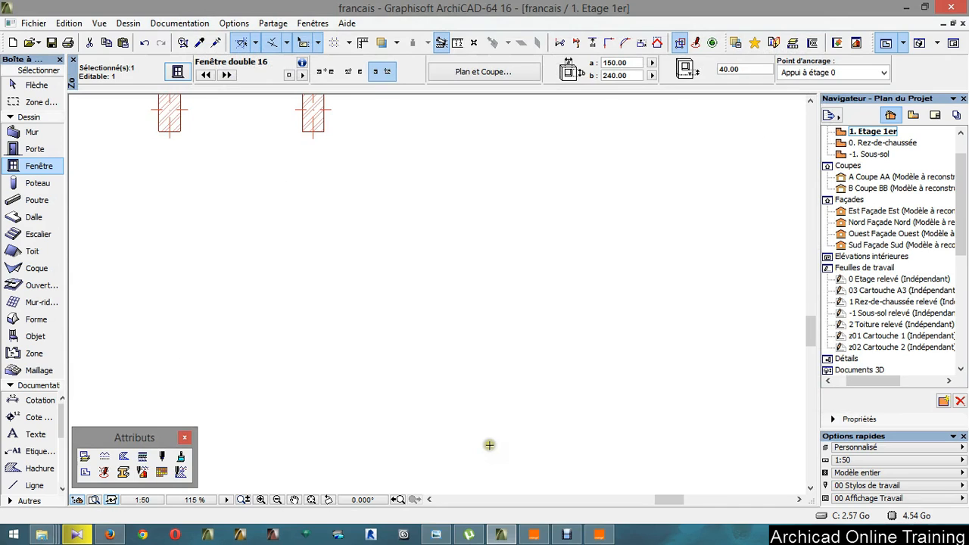
scroll(489, 446, down, 4)
scroll(445, 174, up, 5)
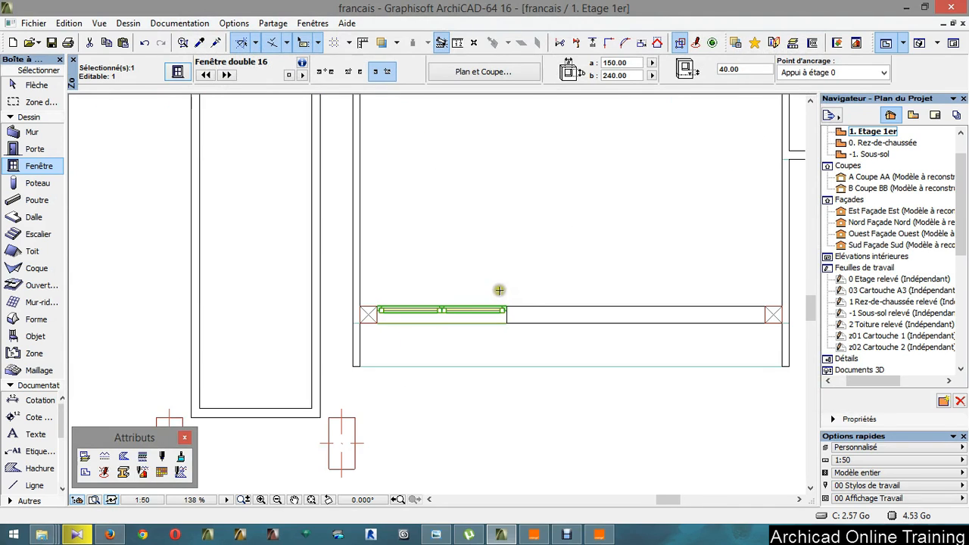
scroll(497, 284, up, 1)
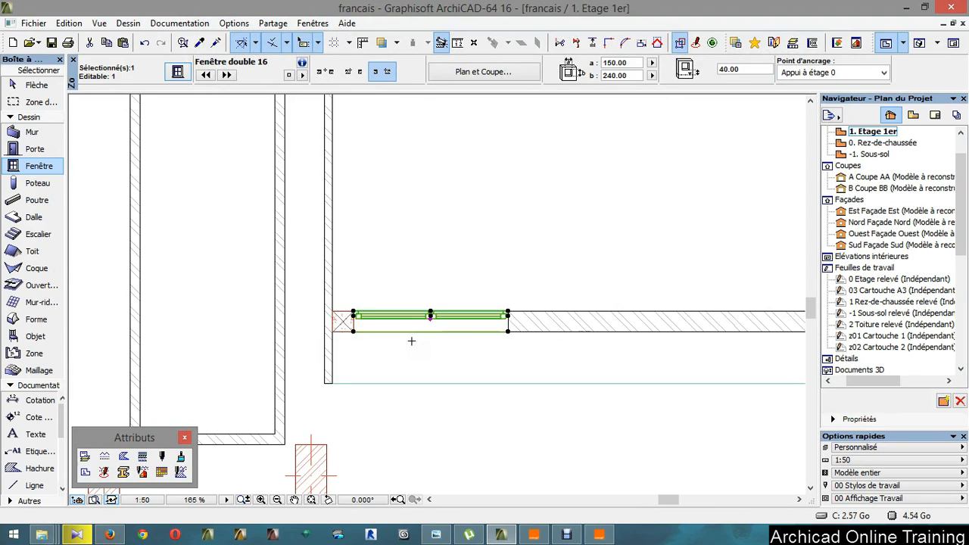
key(ctrl+shift+d)
drag(353, 313, 507, 312)
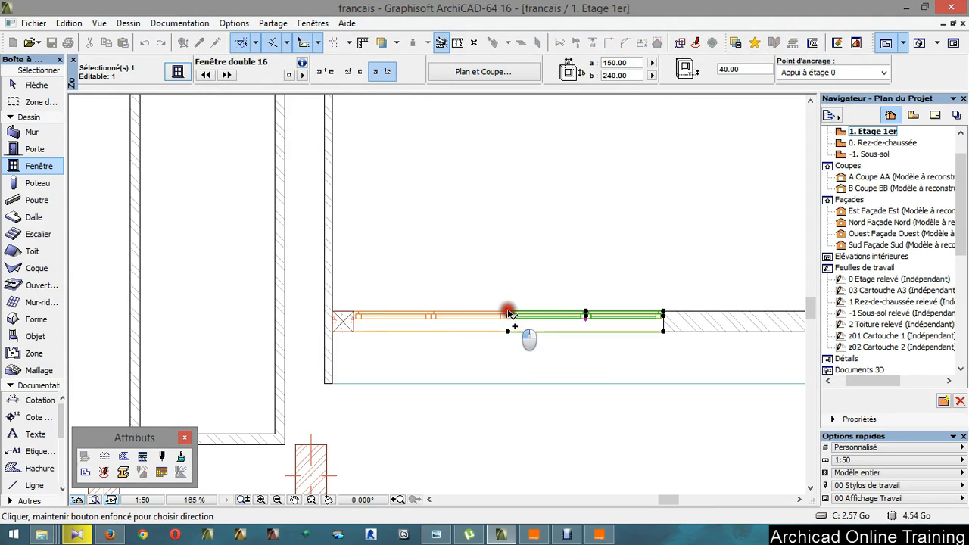
Copy the second double window against its own right edge to fill the wall up to the right column
key(ctrl+shift+d)
click(507, 312)
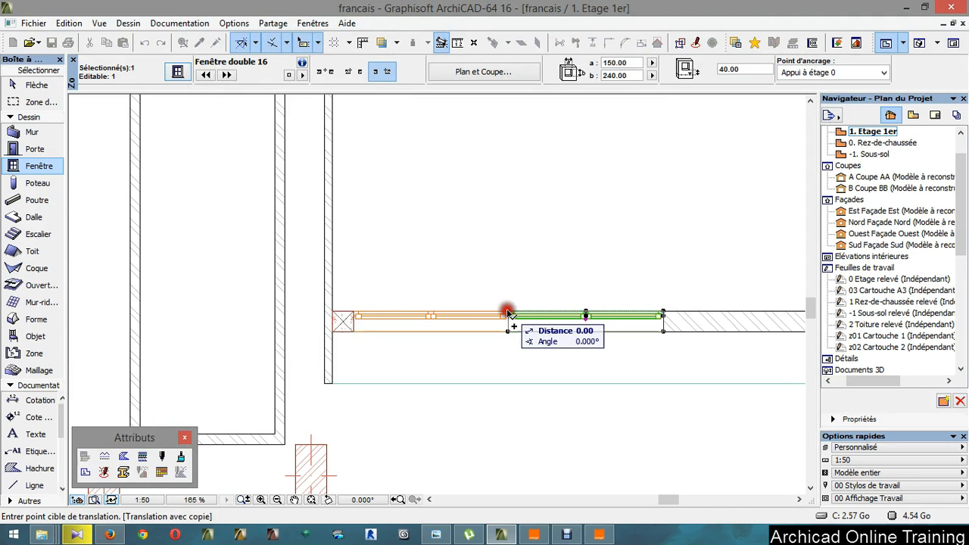
click(661, 313)
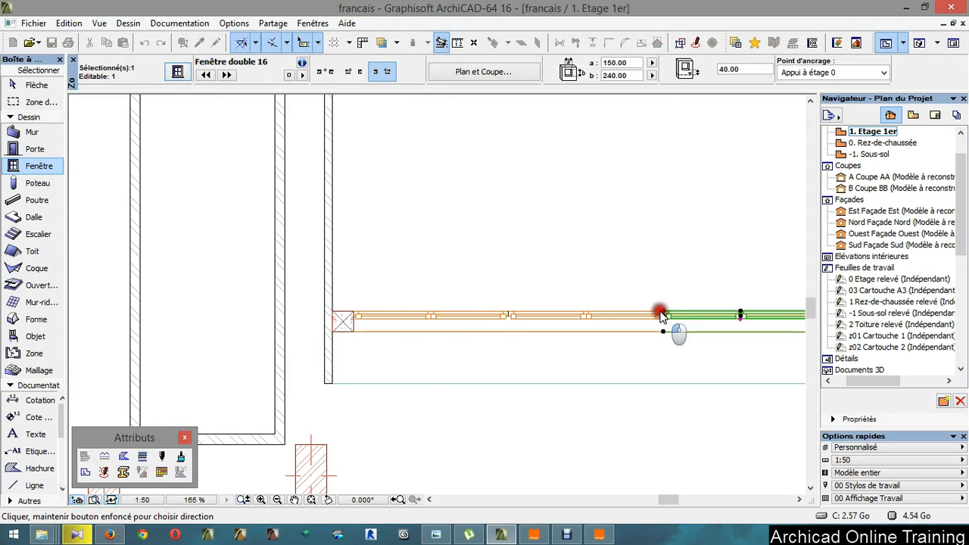
scroll(428, 371, down, 3)
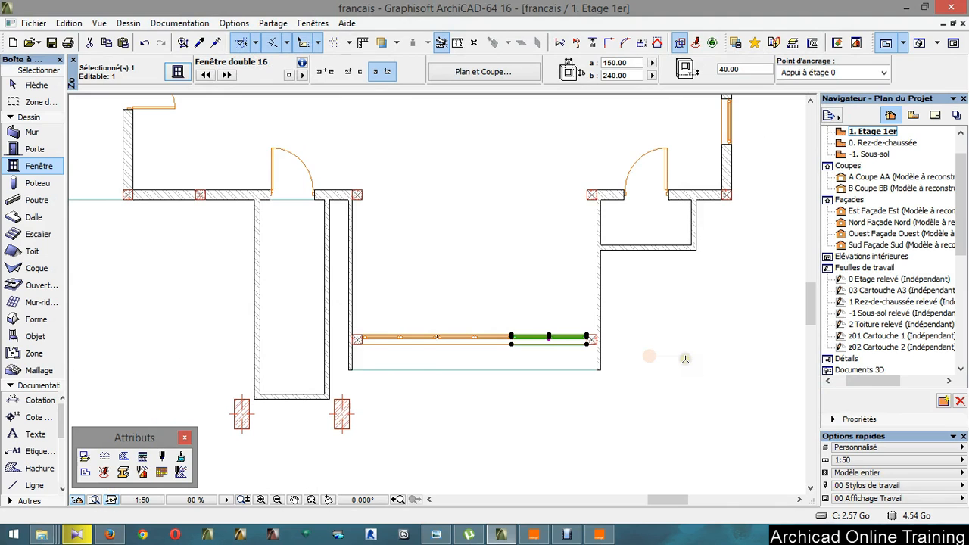
Check the first floor's double window row against the ground floor row in the 3D view
key(Escape)
key(F3)
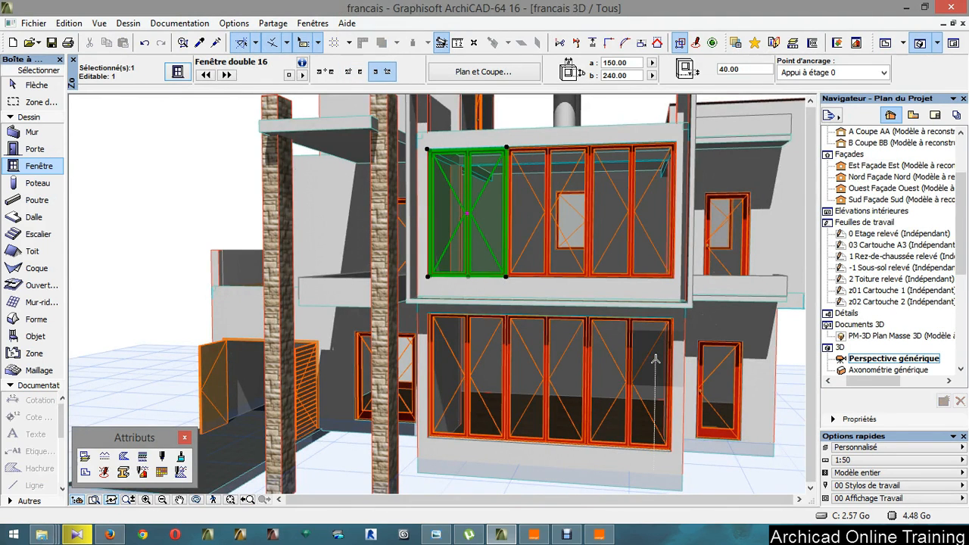
key(Escape)
scroll(655, 361, down, 5)
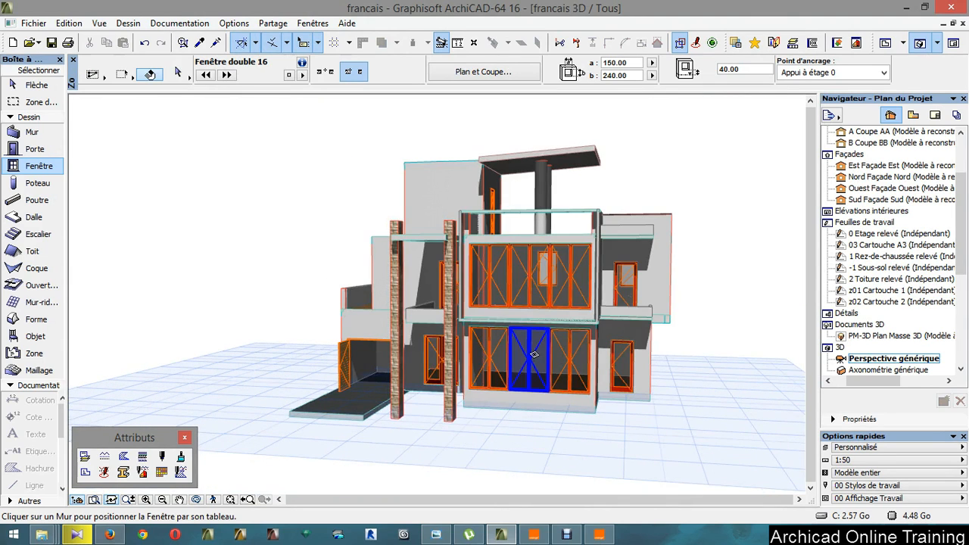
Review the front facade in the 3D view and open the 2. Etage 2e floor plan
mouse_move(653, 341)
shift+middle_down()
mouse_move(480, 347)
mouse_move(478, 335)
mouse_move(592, 343)
mouse_move(449, 327)
mouse_move(496, 218)
shift+middle_up()
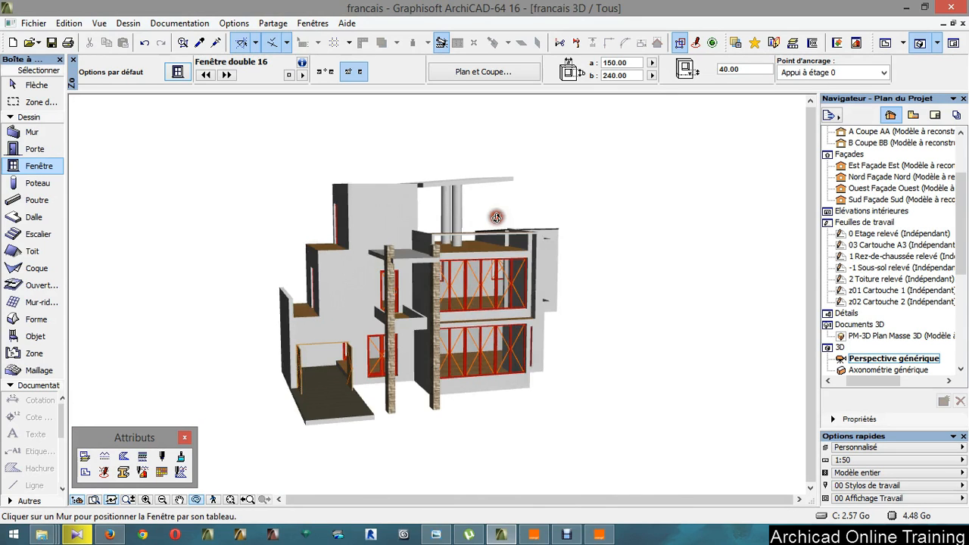
scroll(496, 218, up, 3)
mouse_move(508, 251)
mouse_down()
mouse_move(389, 252)
mouse_move(474, 252)
mouse_up()
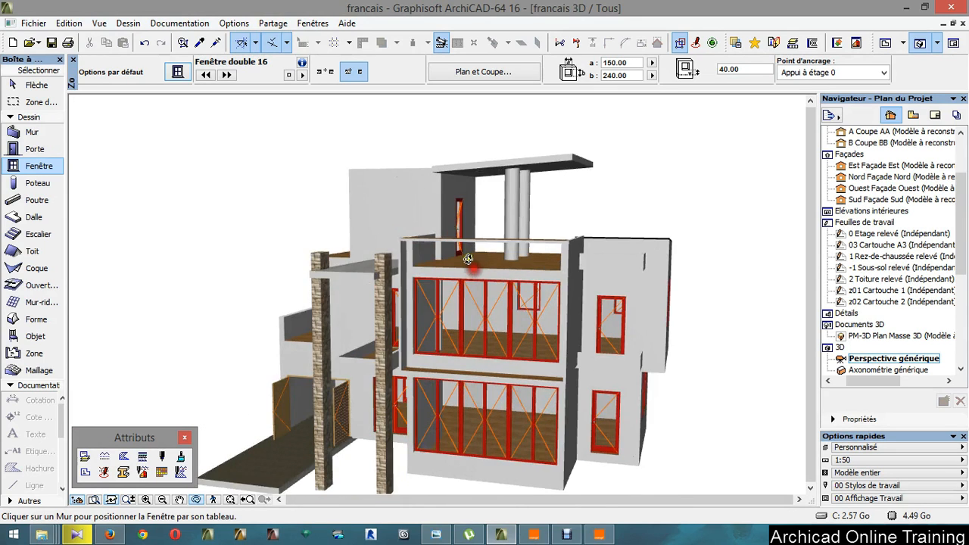
scroll(474, 251, up, 2)
key(F2)
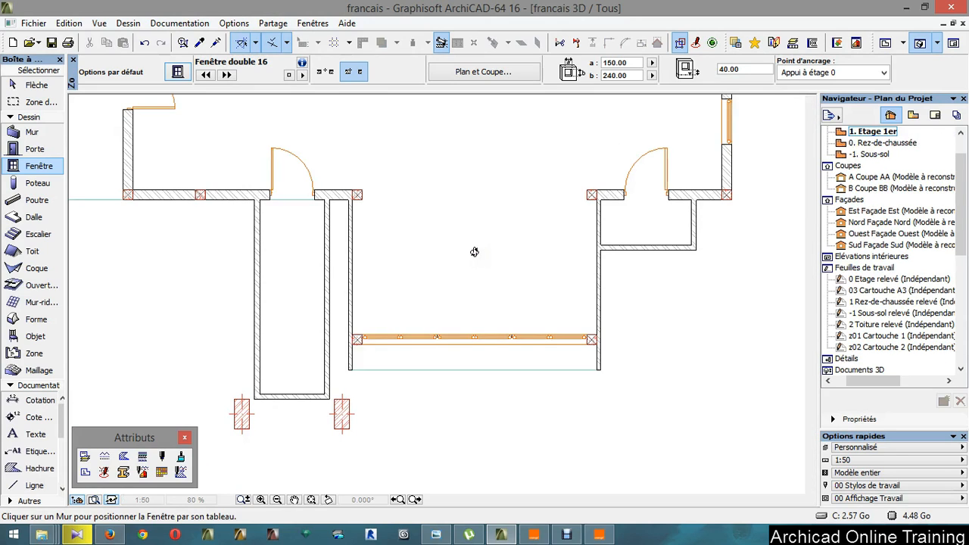
drag(958, 175, 953, 147)
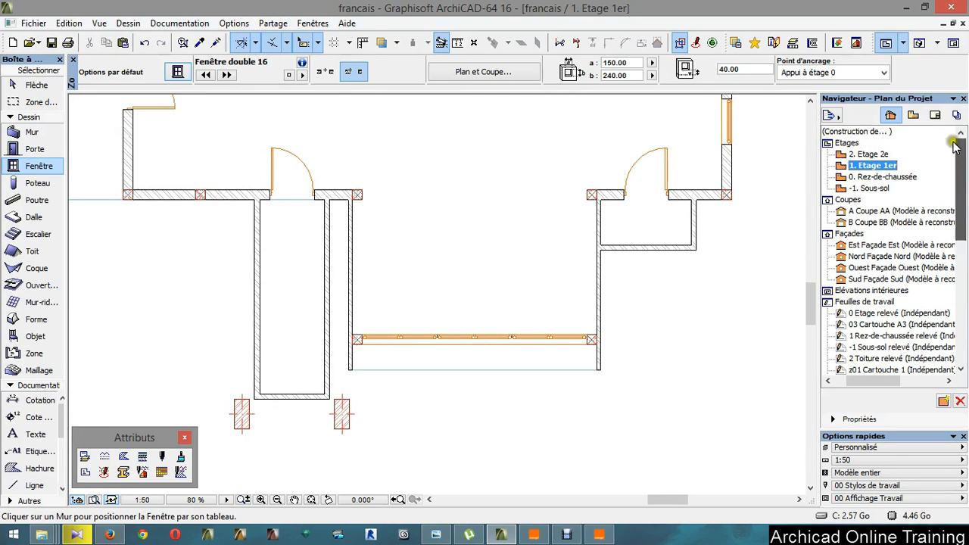
double_click(878, 153)
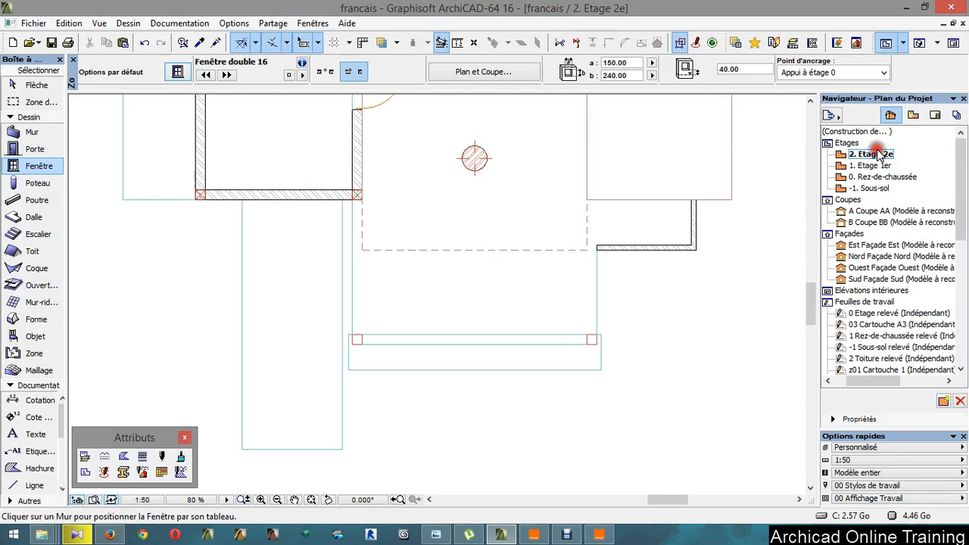
Offset both short edges of the slab above the projecting room inward to align with the outer faces of the two front columns
scroll(444, 309, up, 3)
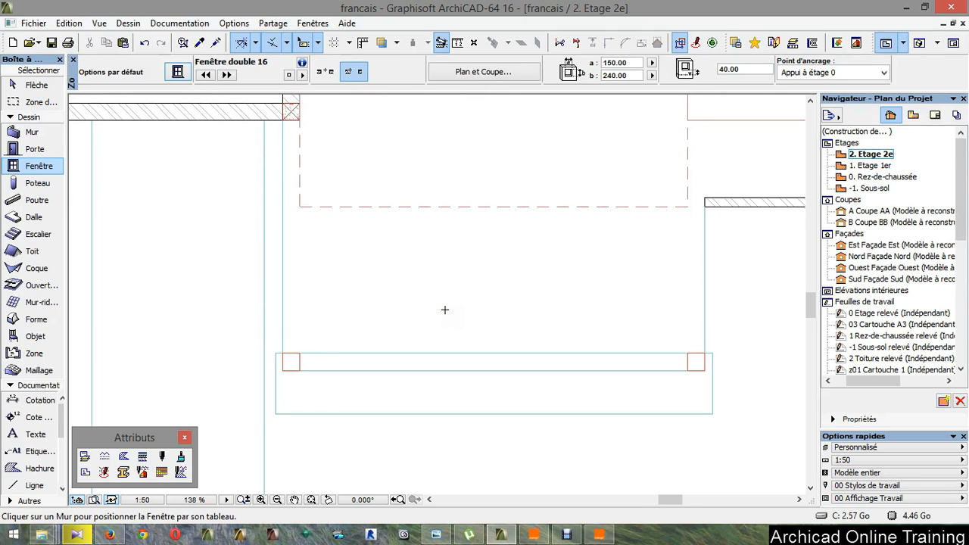
scroll(358, 337, down, 1)
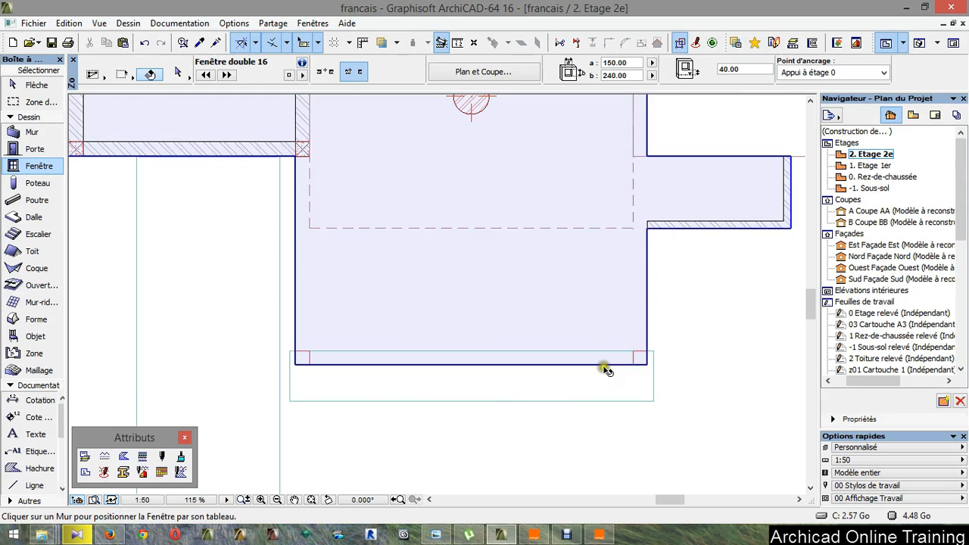
shift+click(643, 395)
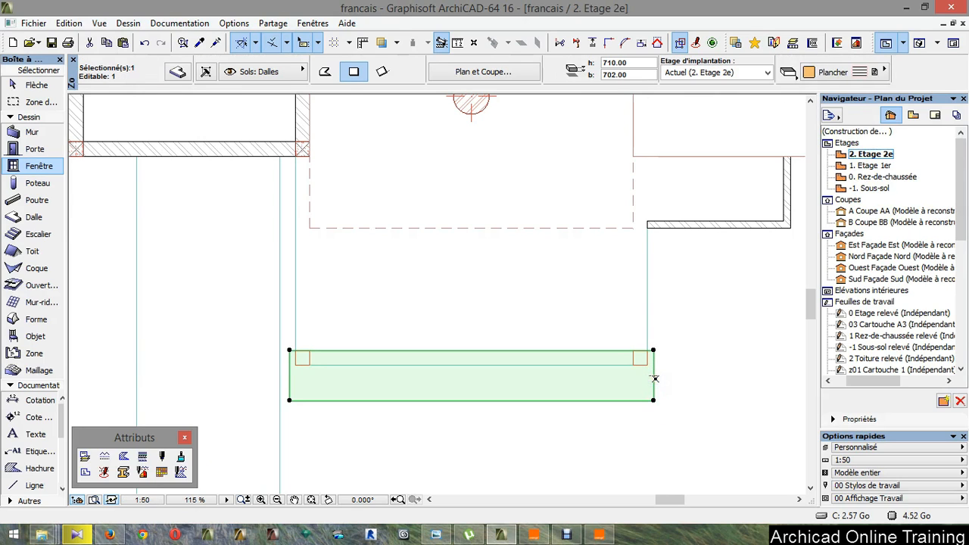
click(655, 378)
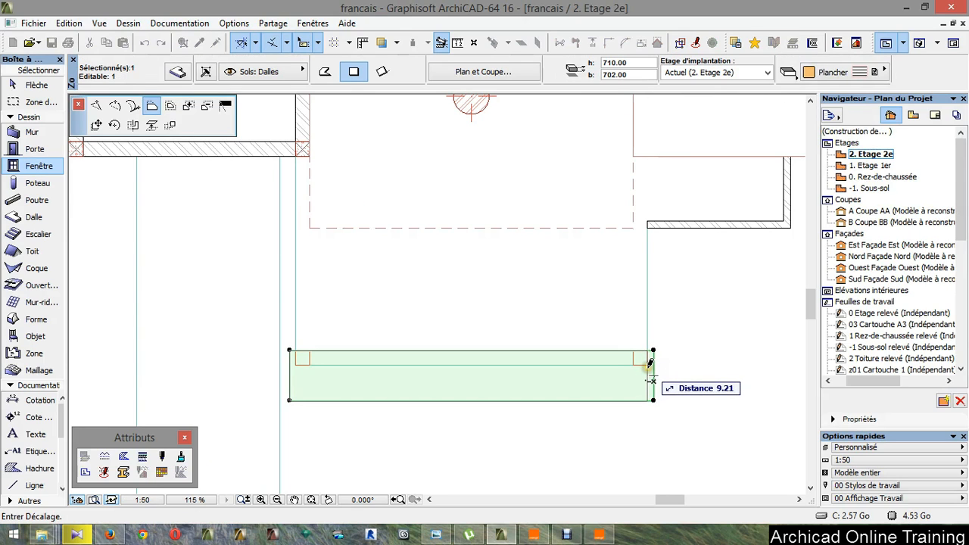
click(652, 375)
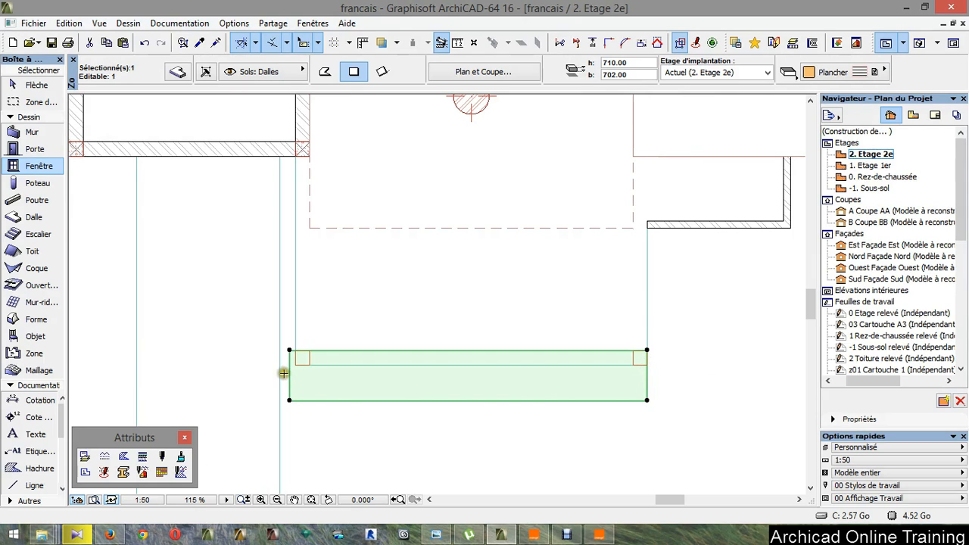
click(289, 376)
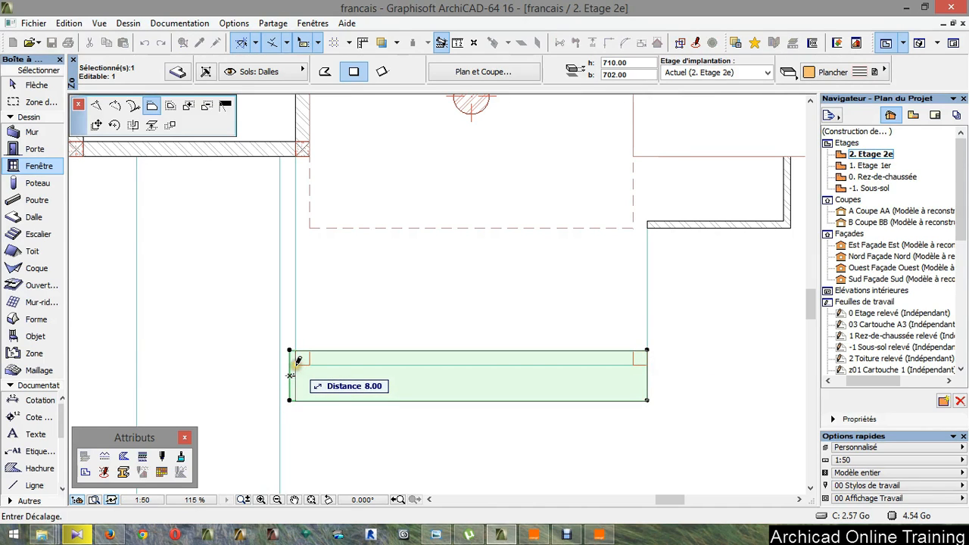
click(302, 367)
key(Escape)
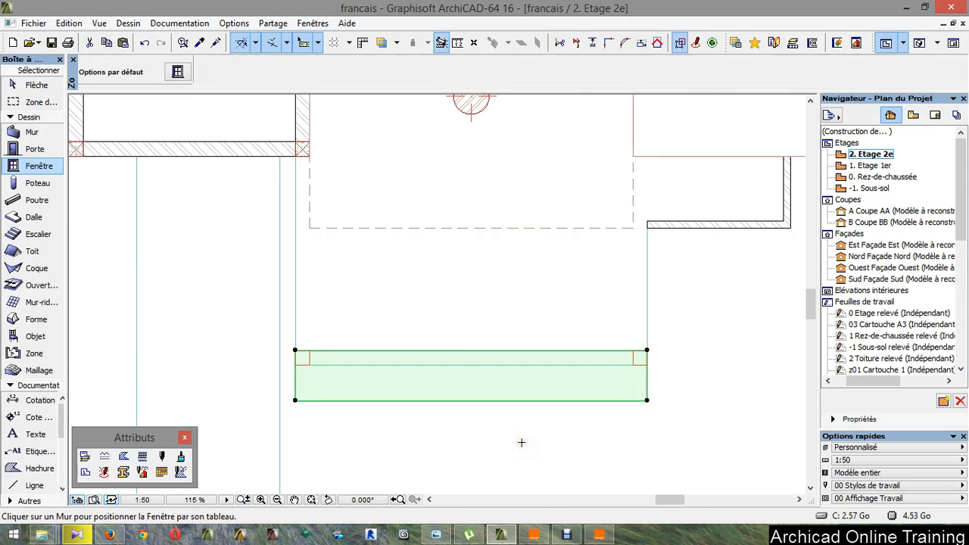
Configure the default wall with height 15, base 23 above the current storey and thickness 20
click(32, 132)
key(ctrl+t)
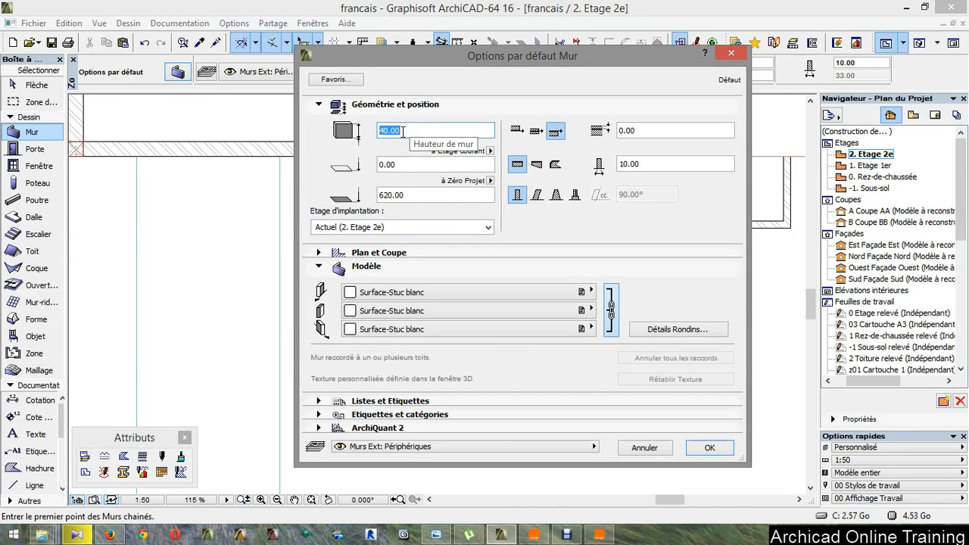
text(15)
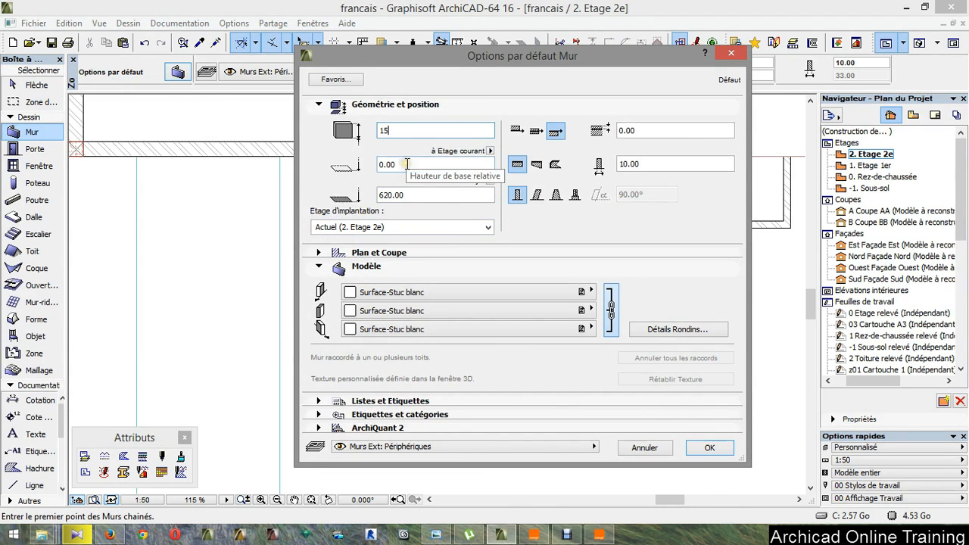
key(Tab)
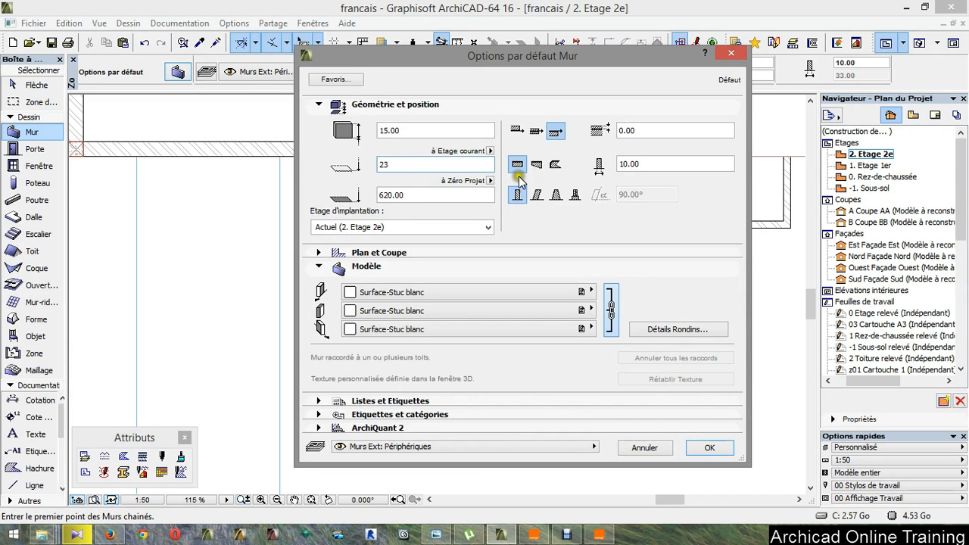
double_click(656, 166)
text(2)
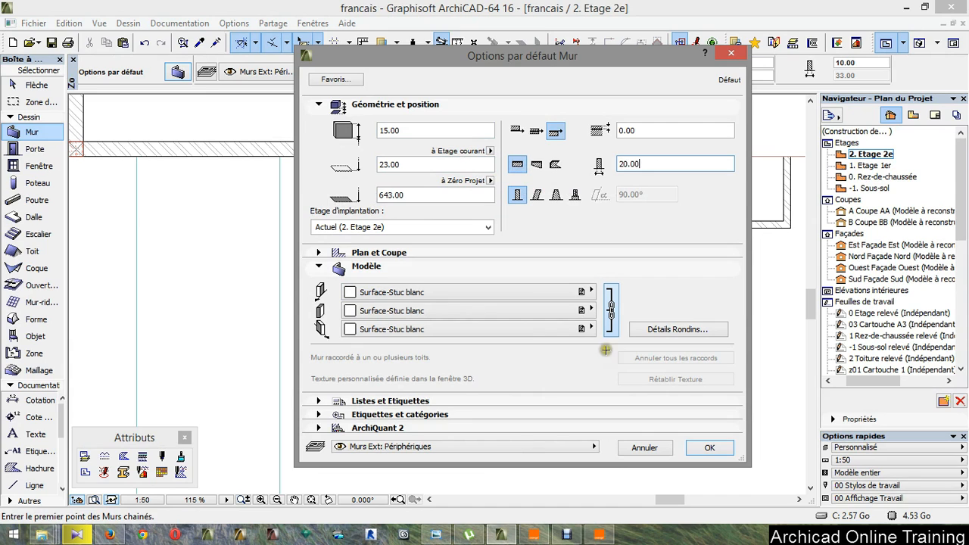
click(698, 448)
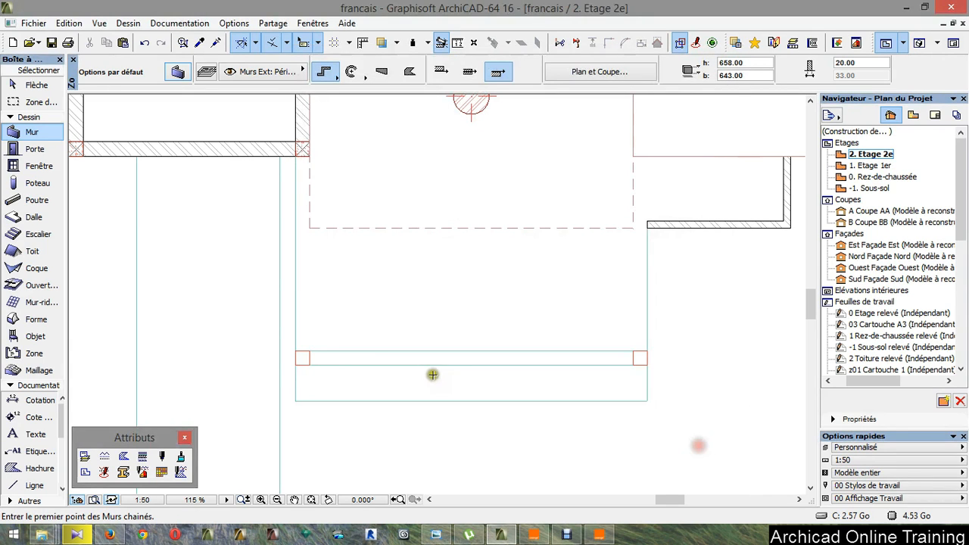
Draw a straight wall across the terrace front, from the left column's outer corner to the right column's outer corner
click(309, 351)
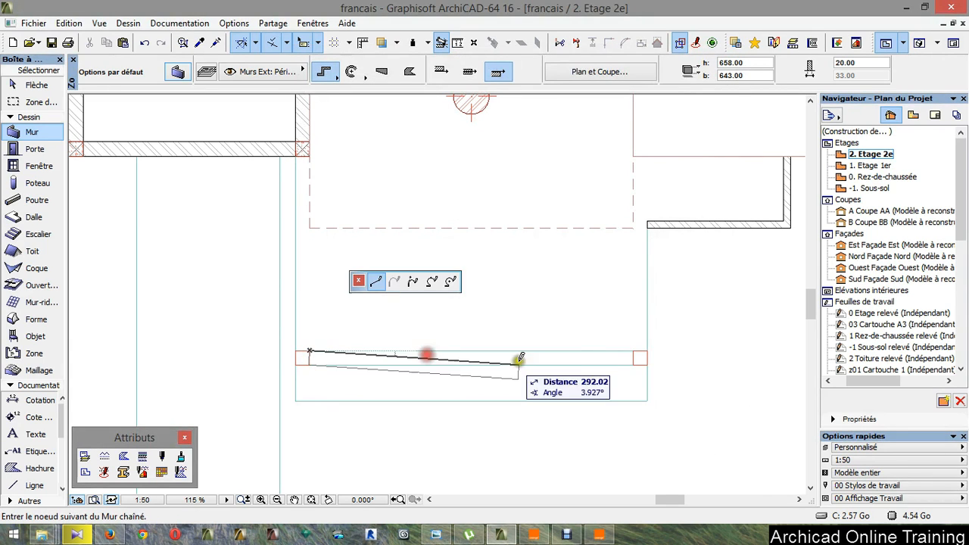
double_click(619, 348)
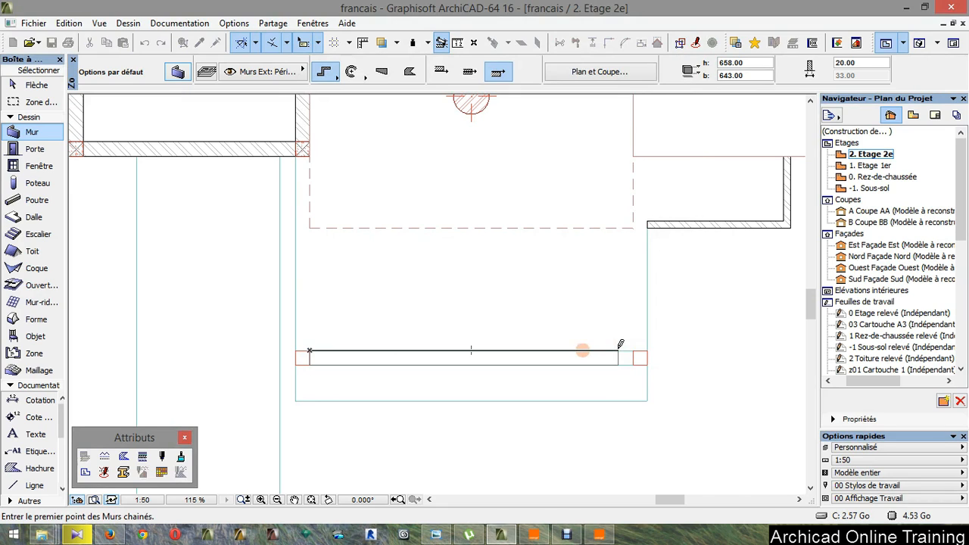
click(296, 350)
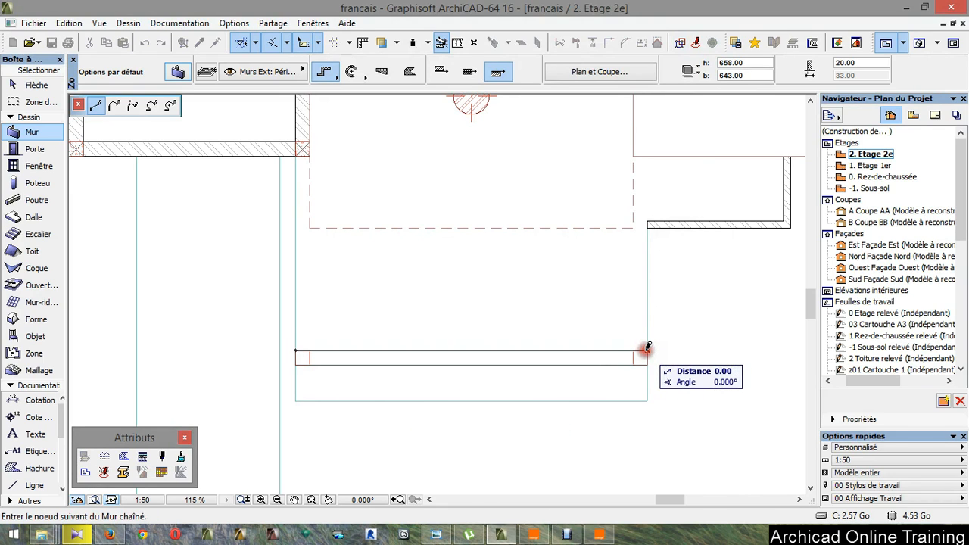
right_click(667, 330)
click(703, 459)
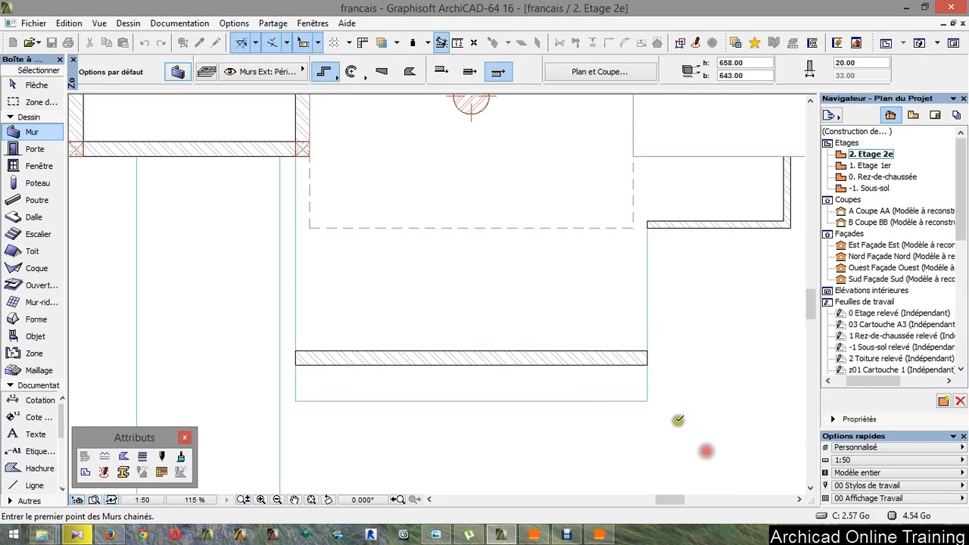
Set the default wall's base height above the current storey to 51
click(179, 70)
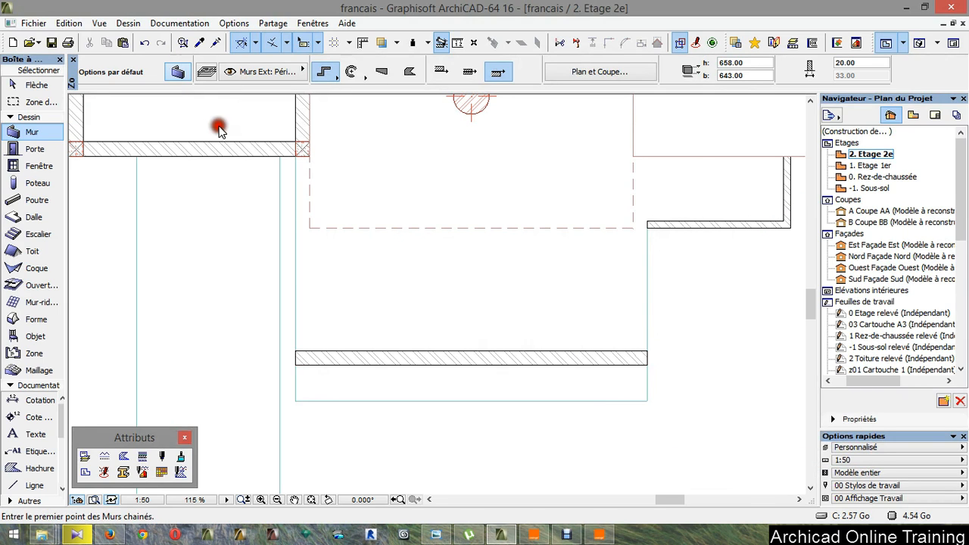
click(406, 165)
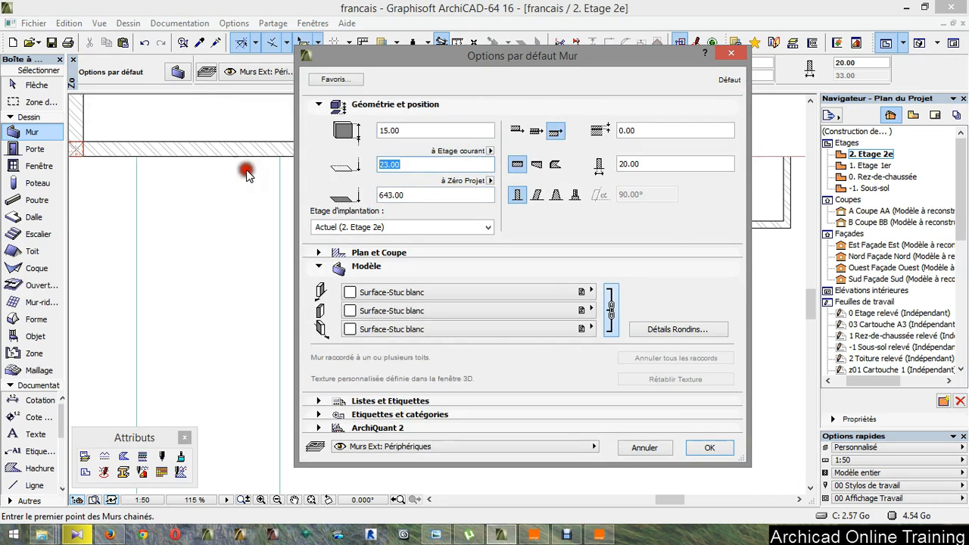
text(51)
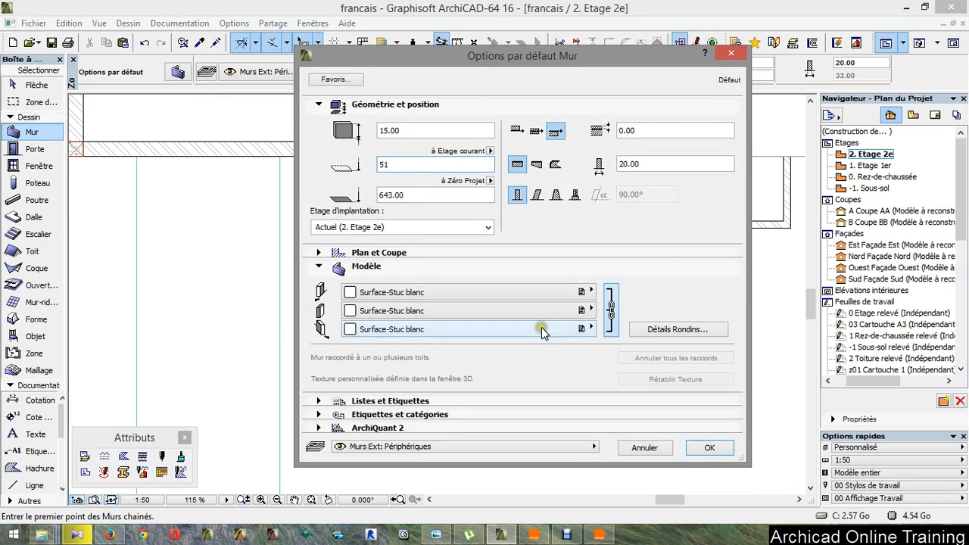
click(704, 448)
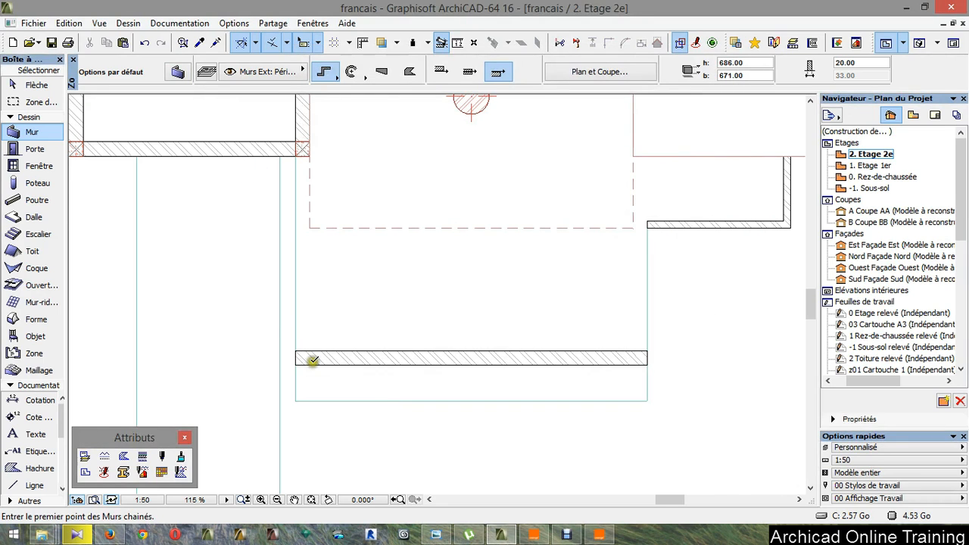
Draw a second wall directly over the first between the columns' outer corners and show both in the 3D view
click(296, 351)
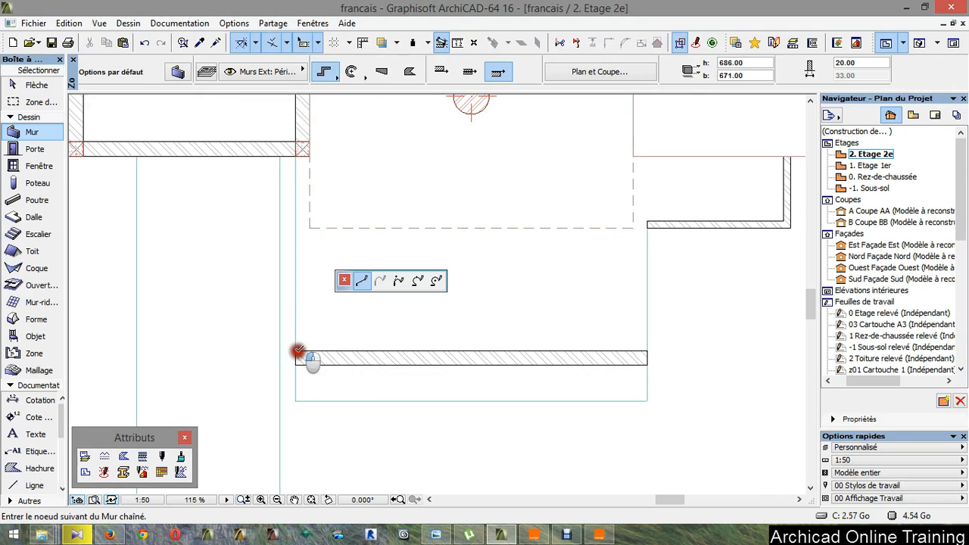
click(665, 356)
right_click(713, 333)
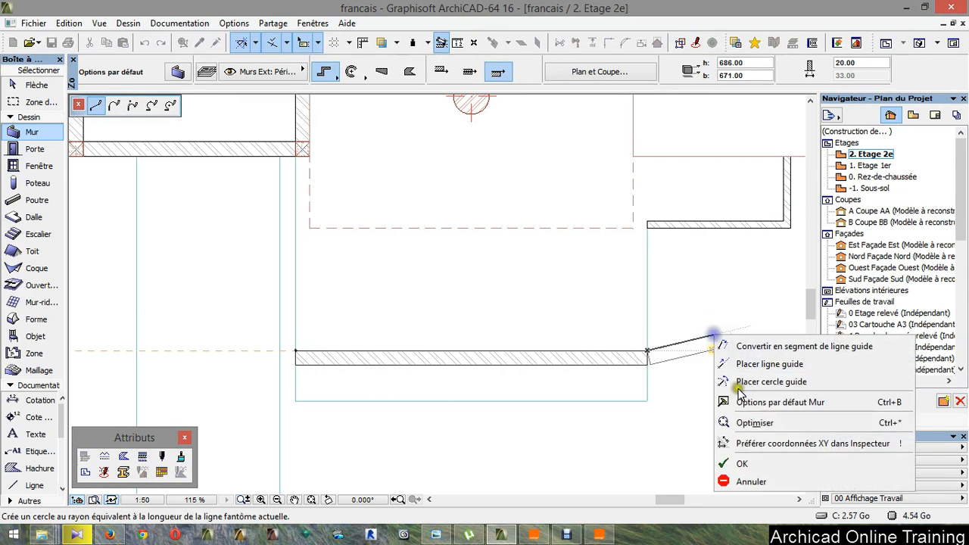
click(748, 458)
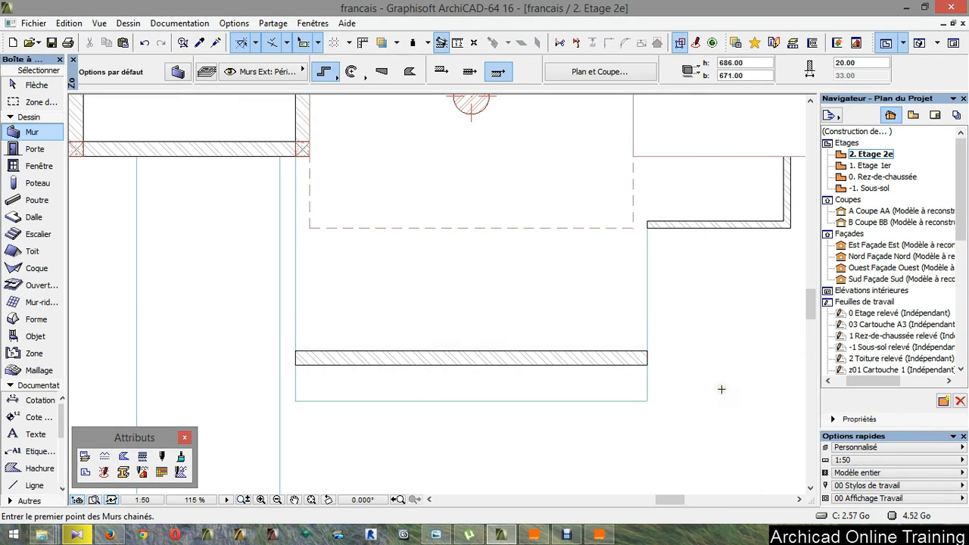
key(F3)
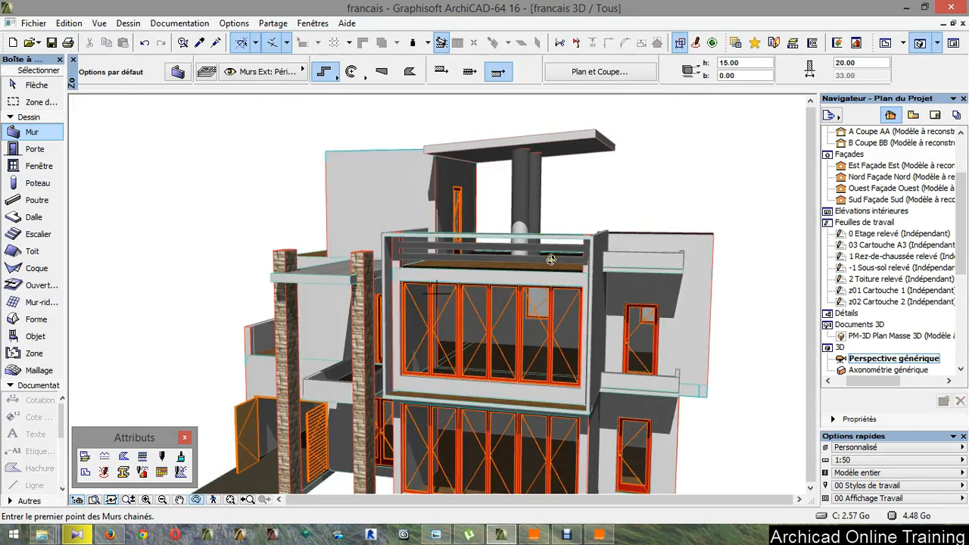